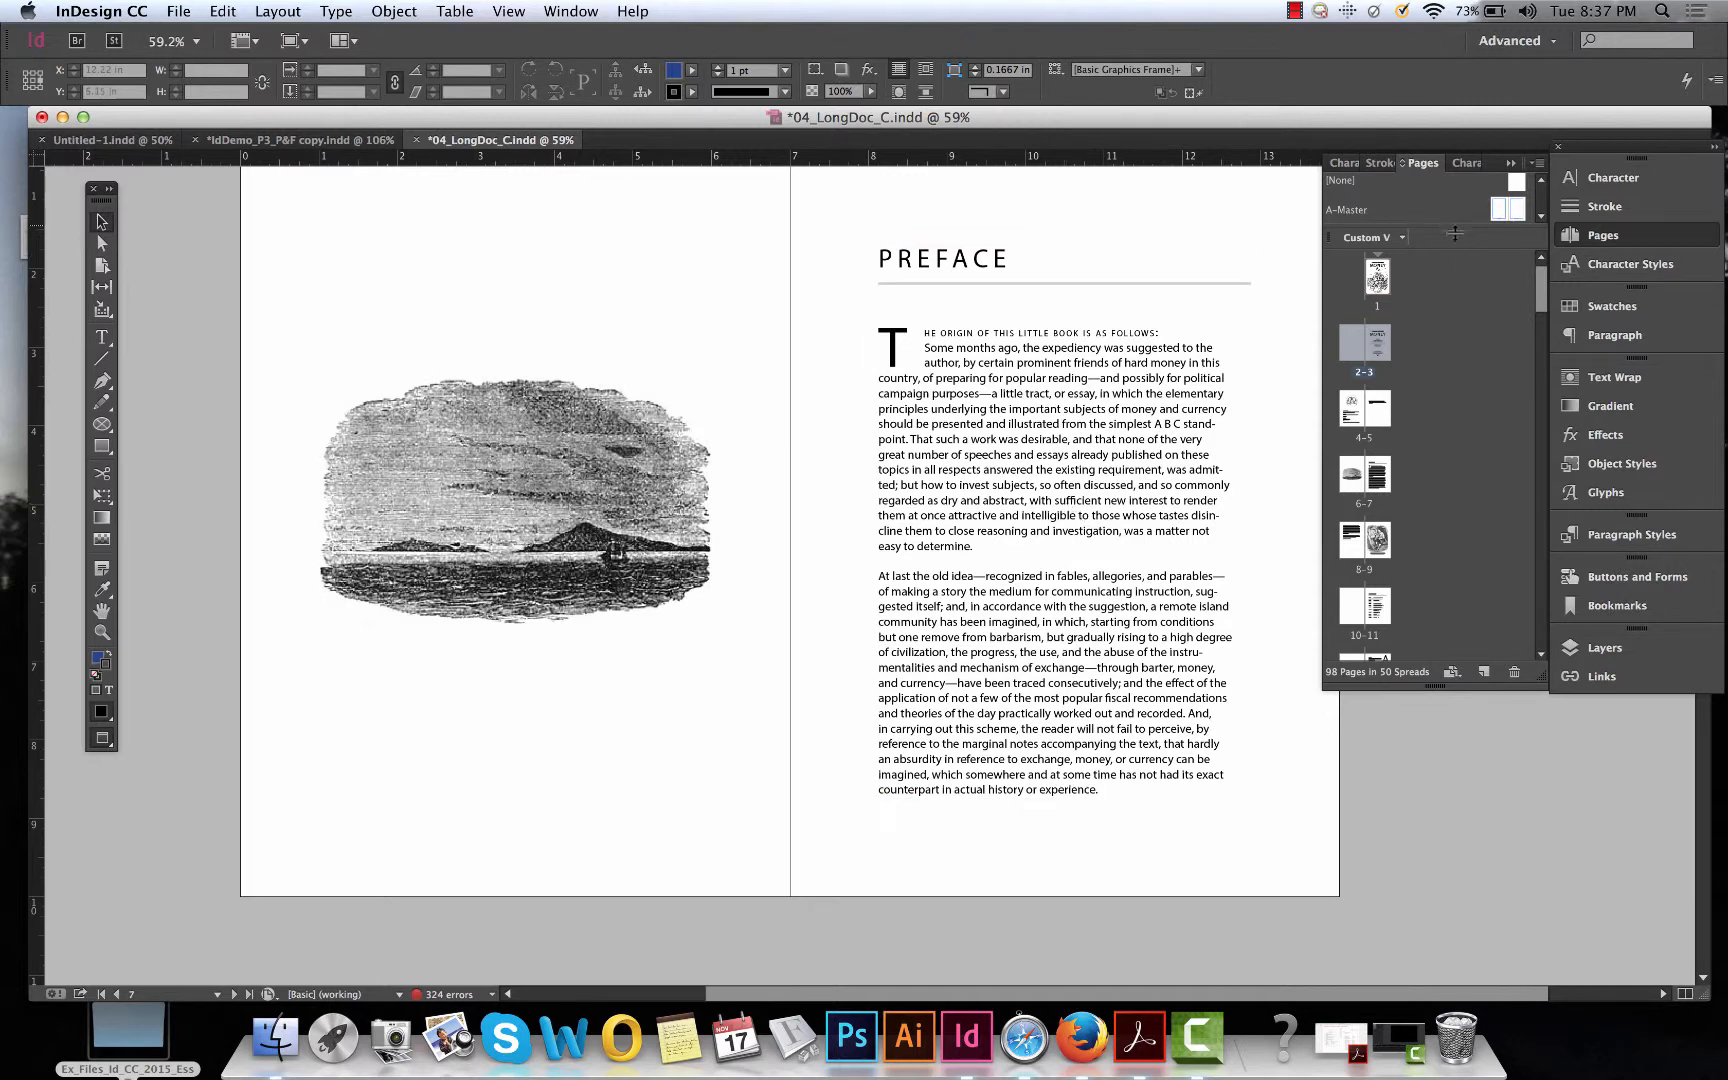
Open the A-Master and insert a Current Page Number marker into the footer text frame on the left master page.
left_click_drag(1455, 233, 1460, 295)
scroll(1458, 467, "down", 15)
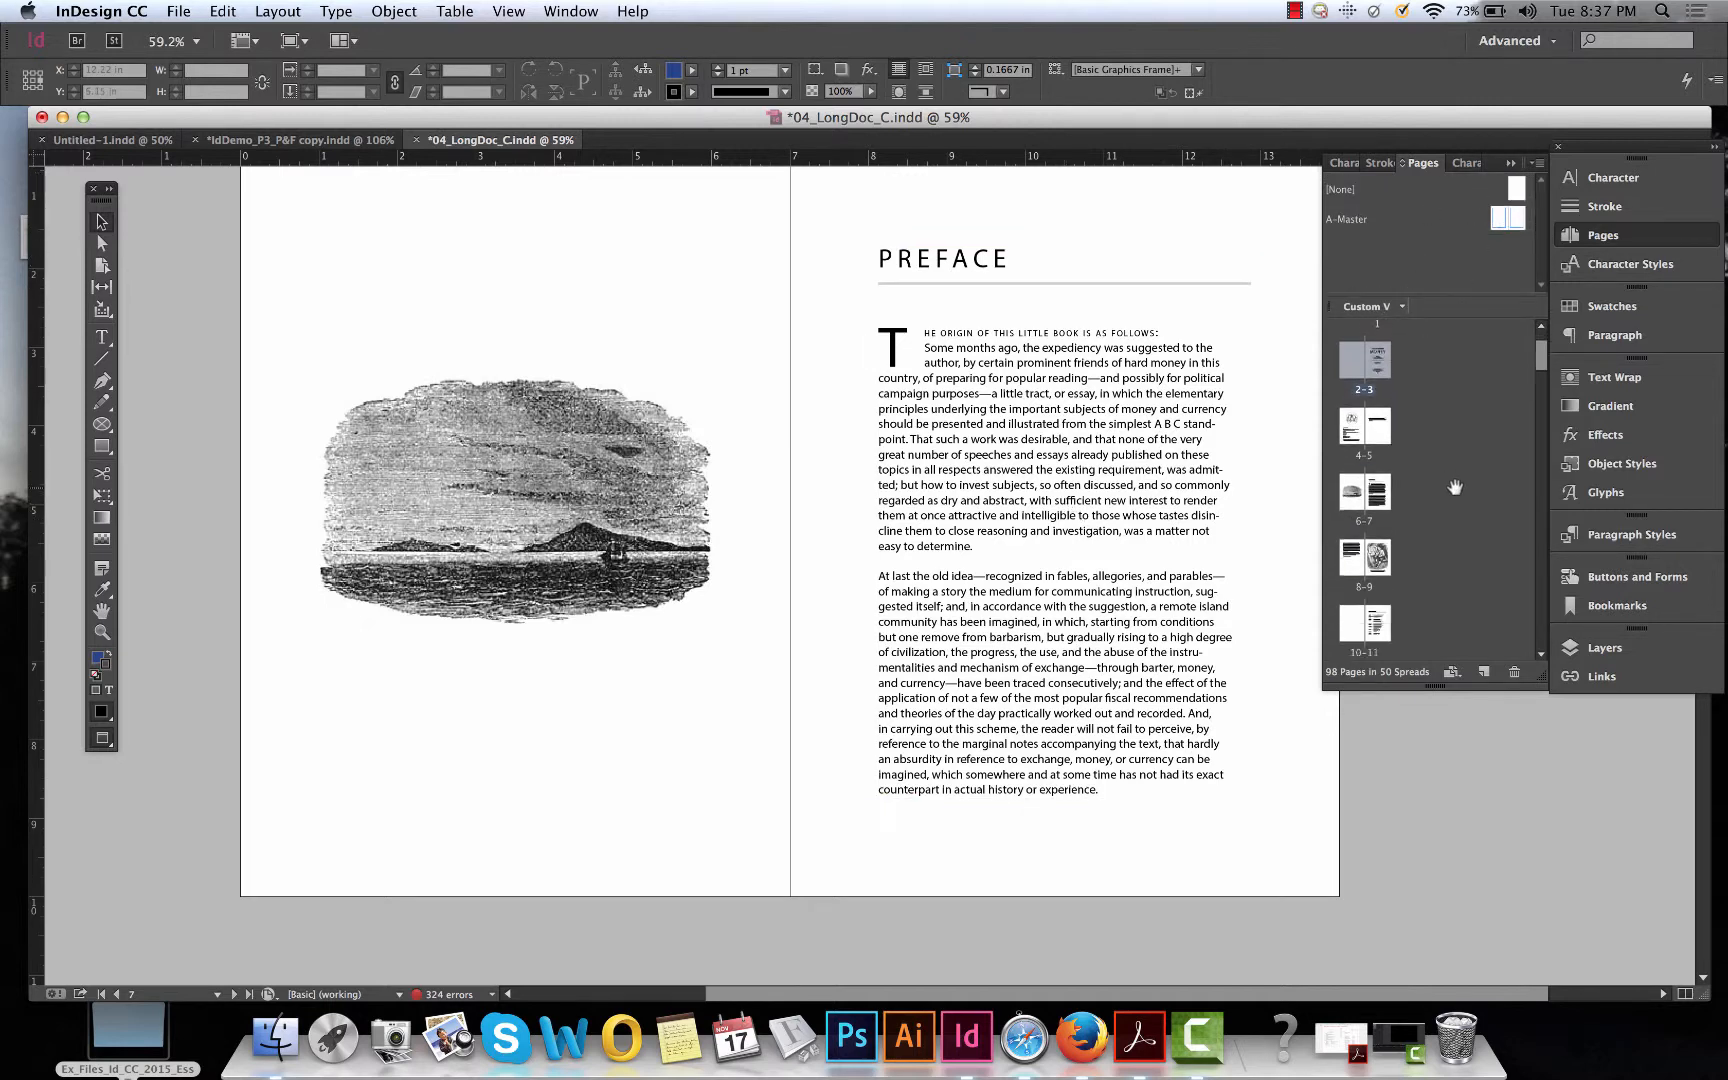
scroll(1453, 506, "up", 15)
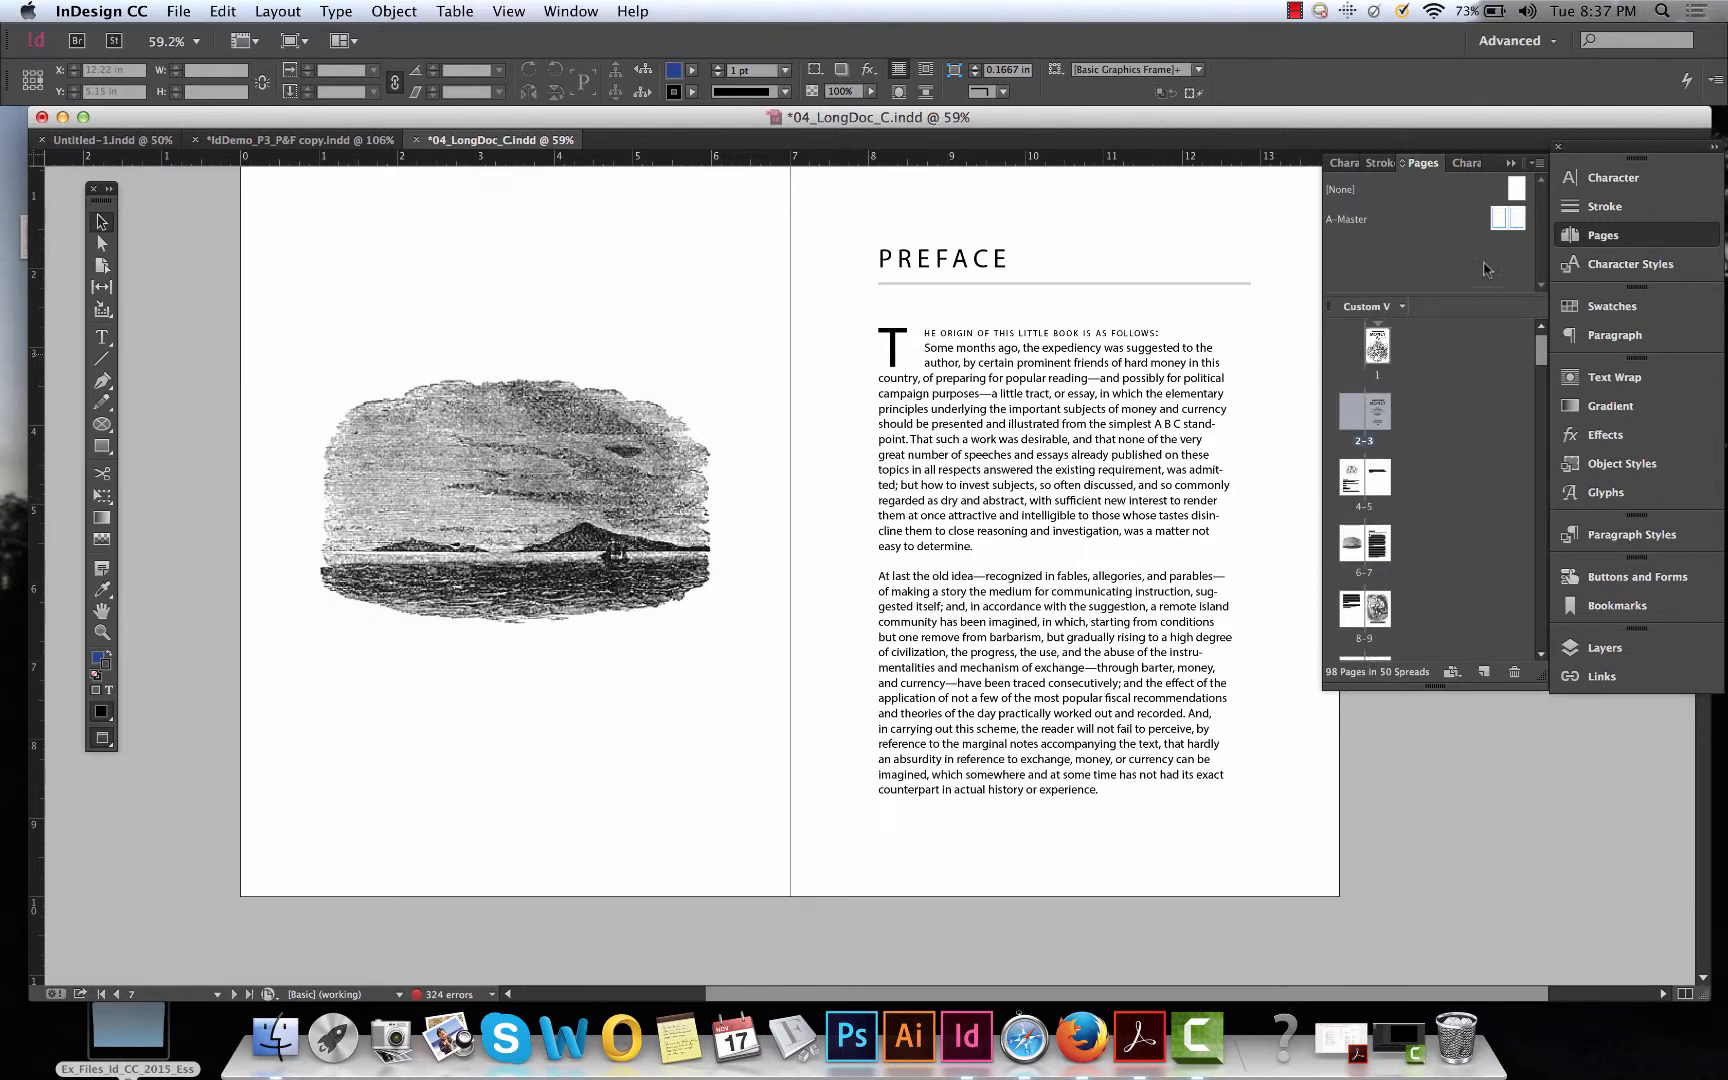
double_click(1507, 218)
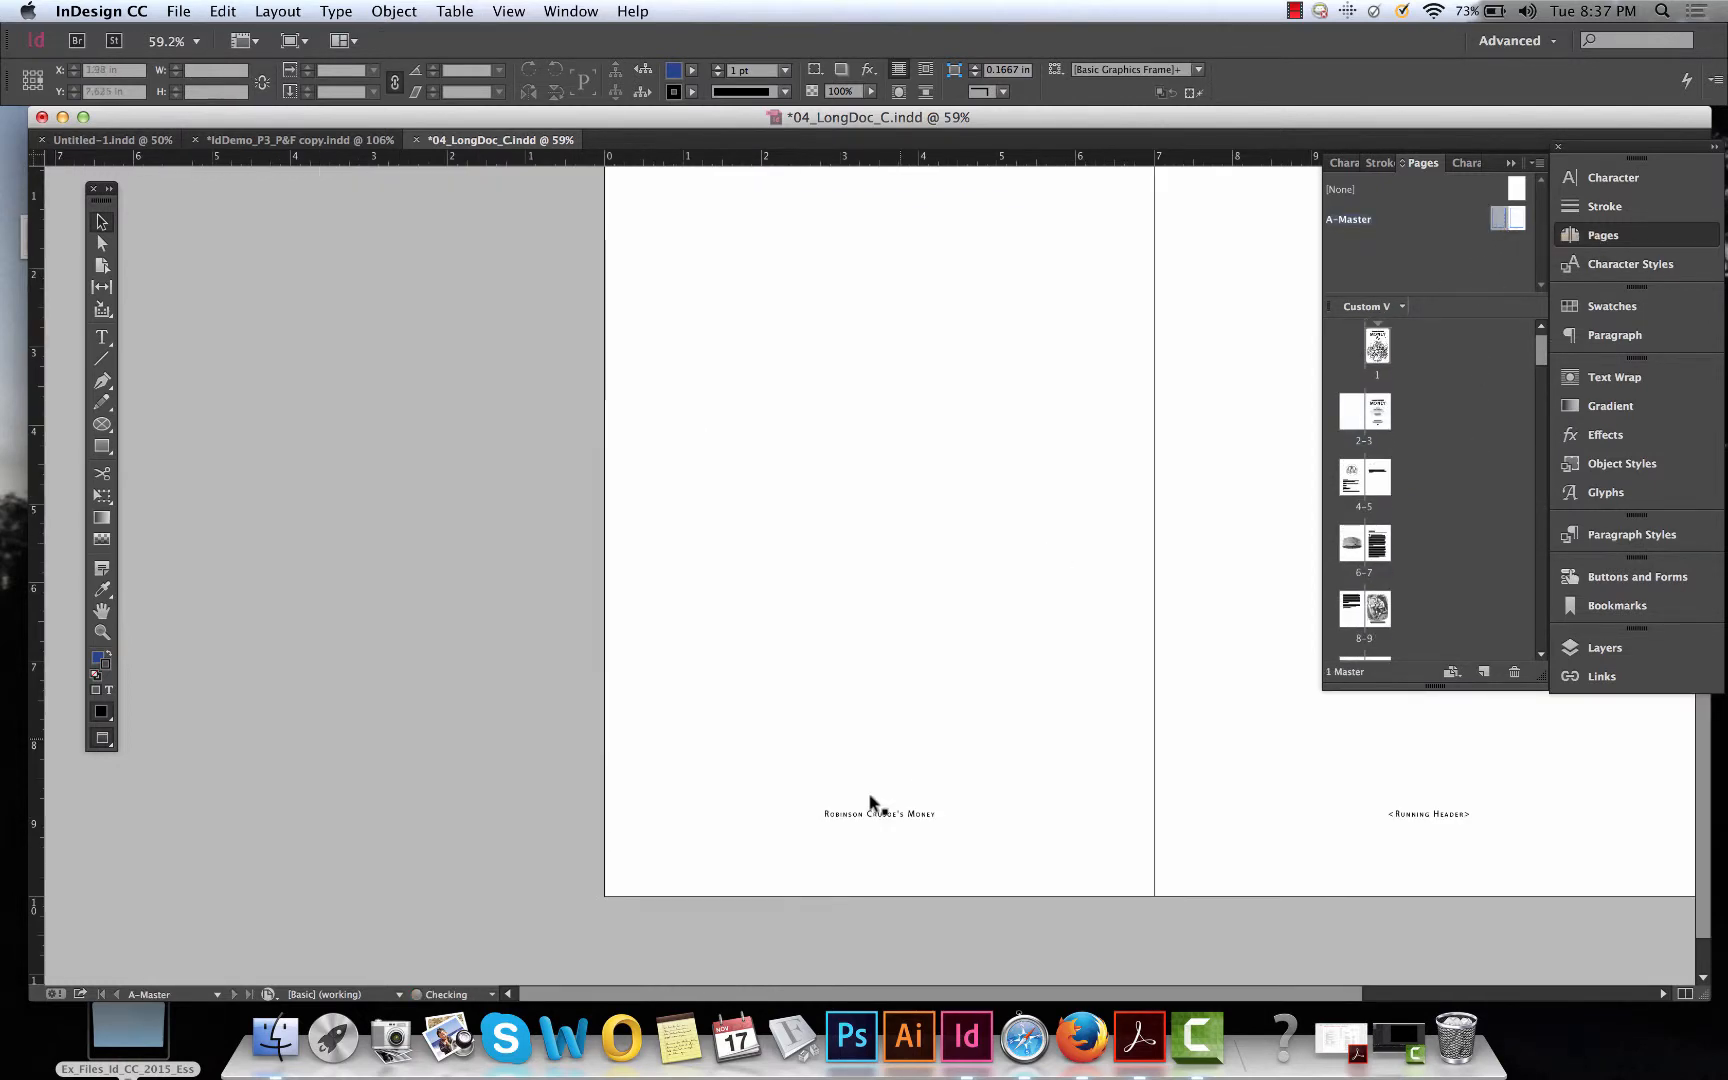
key("t")
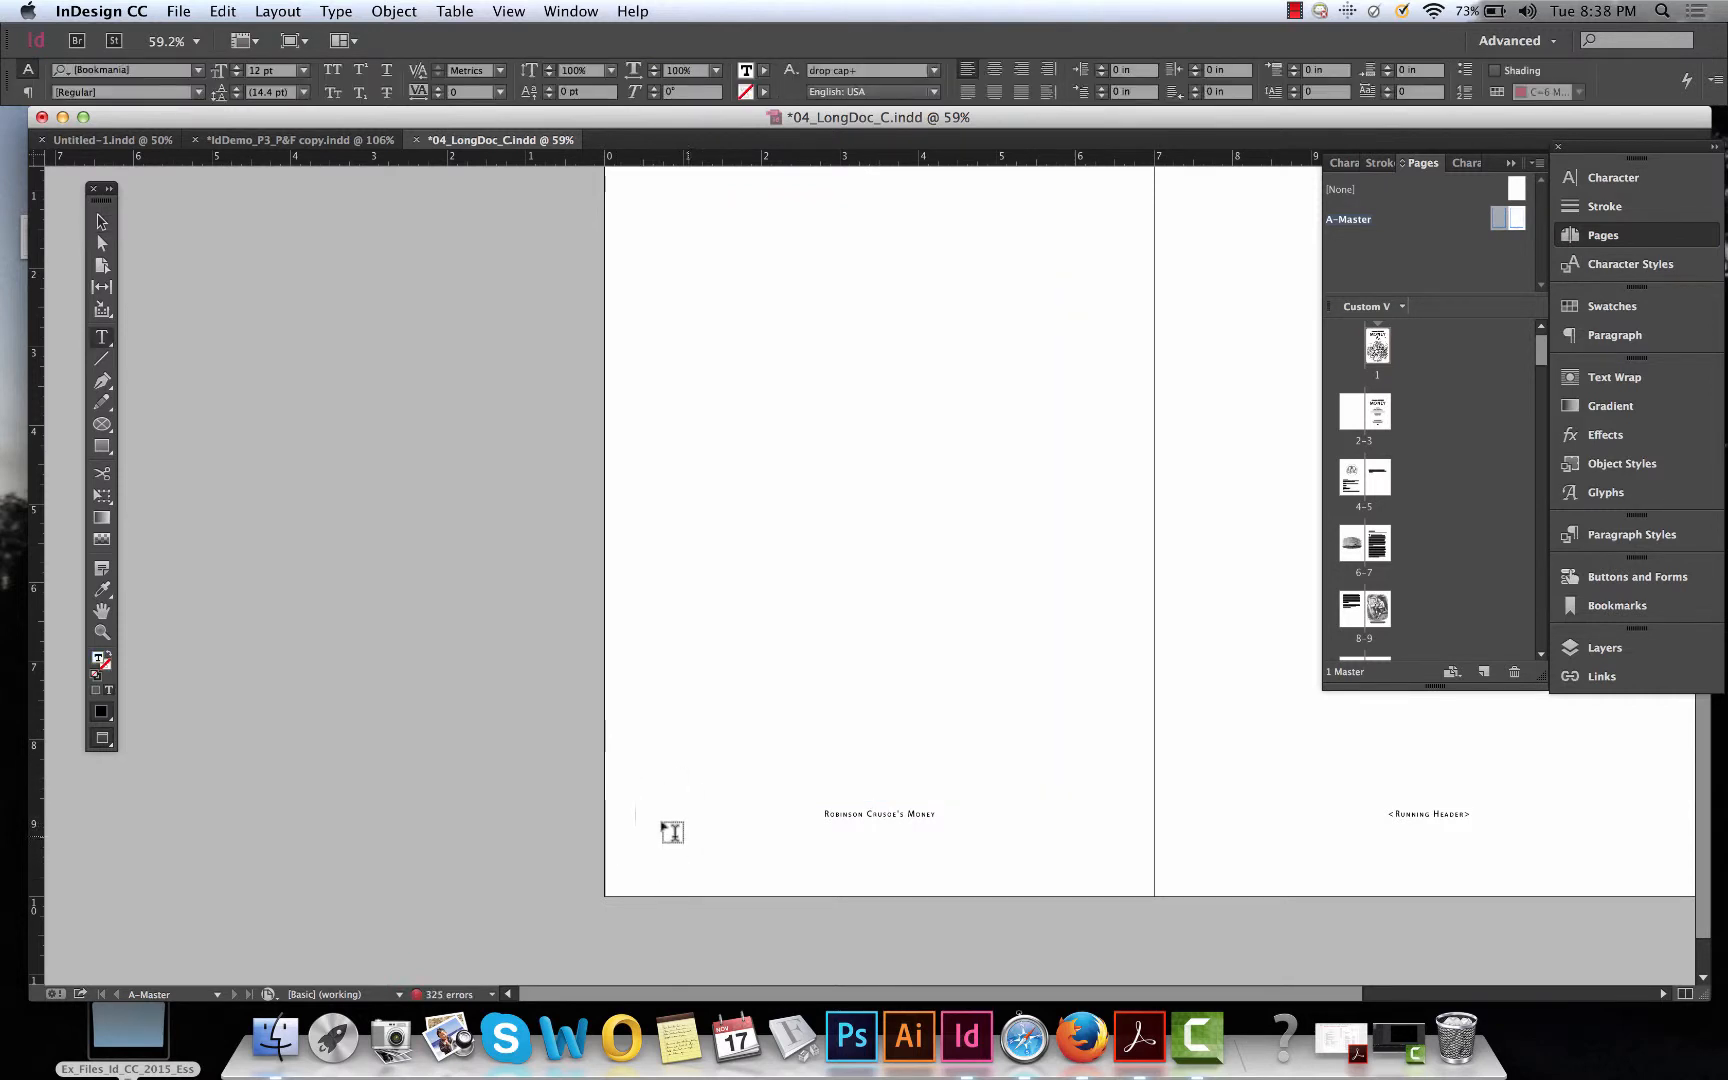
left_click(337, 11)
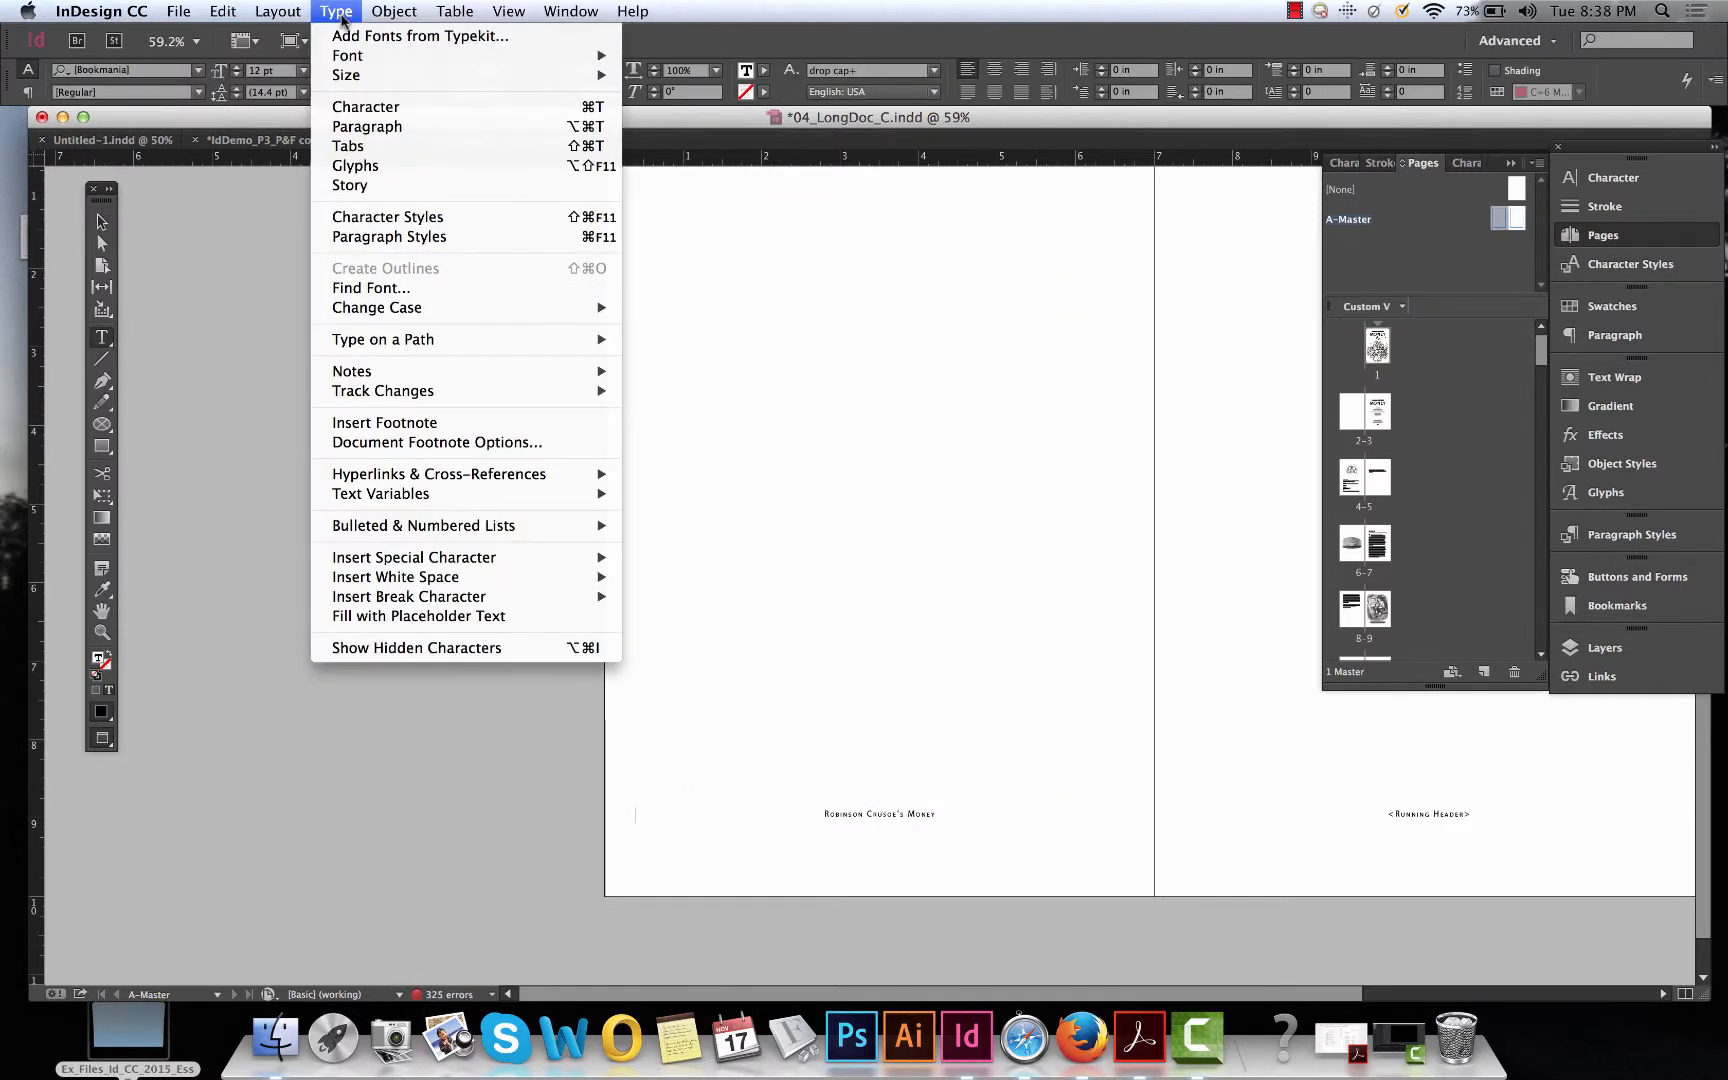
mouse_move(560, 557)
mouse_move(694, 577)
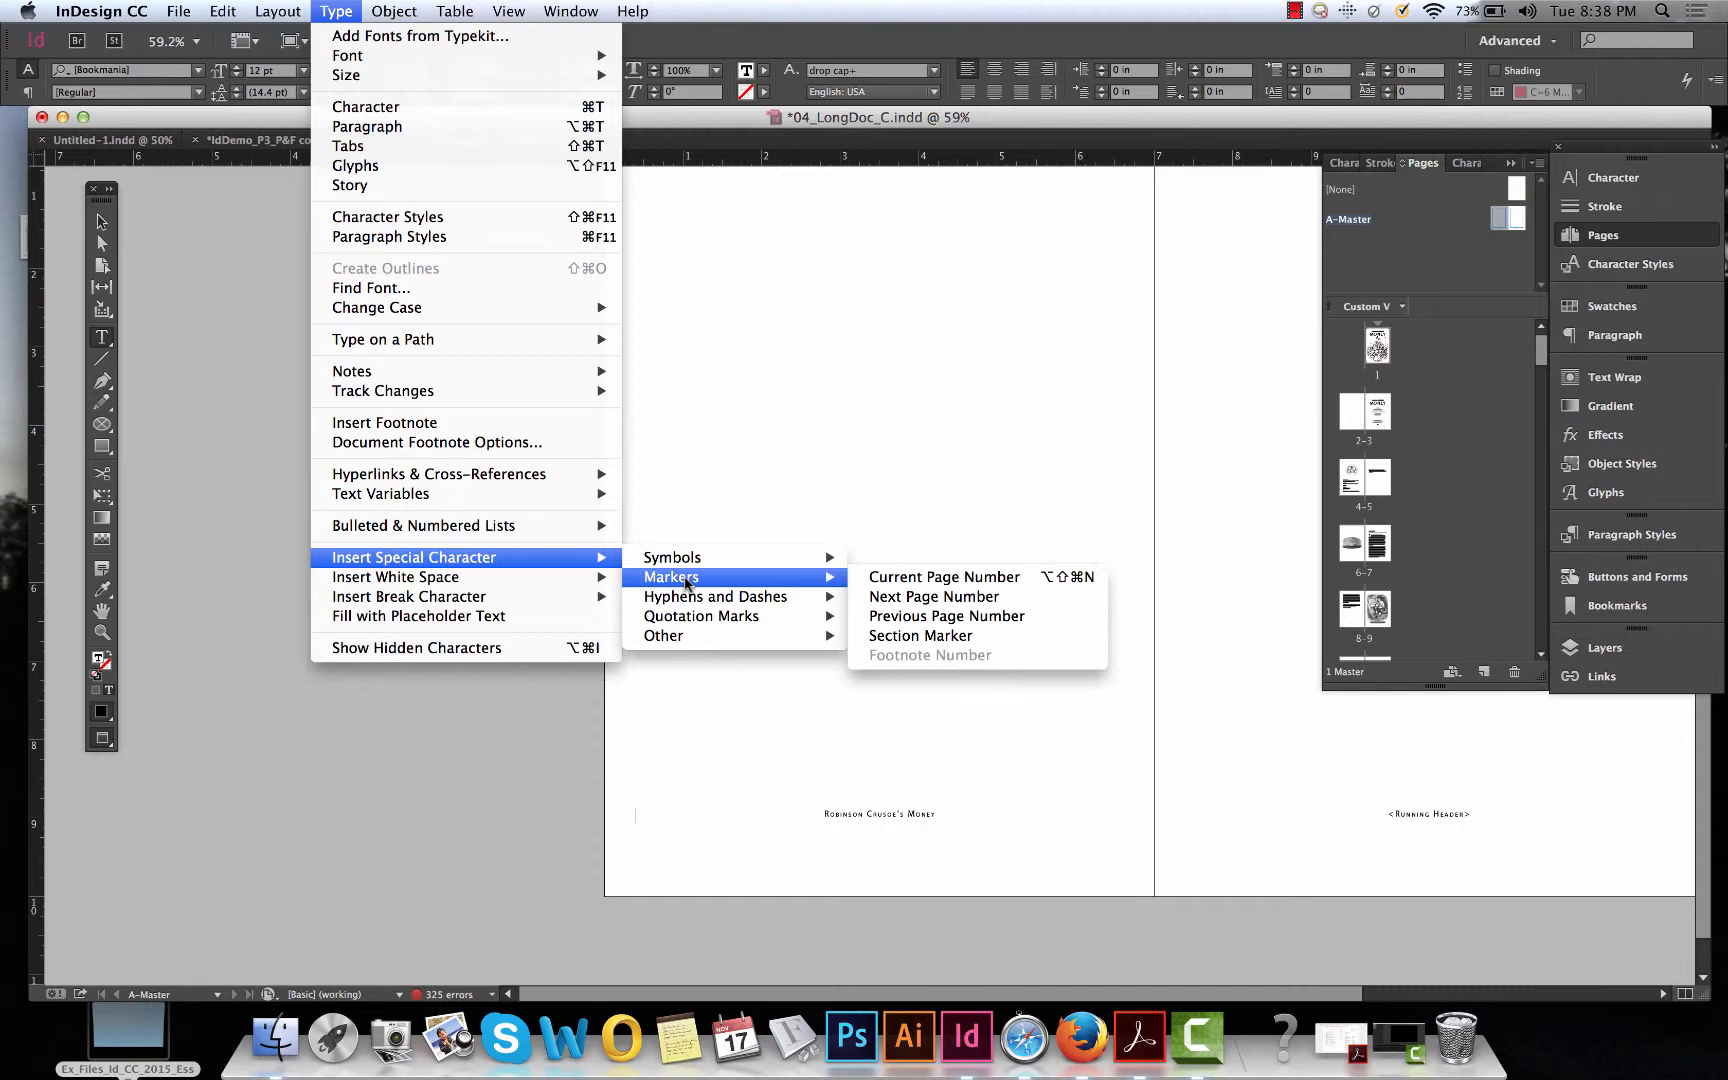
left_click(985, 578)
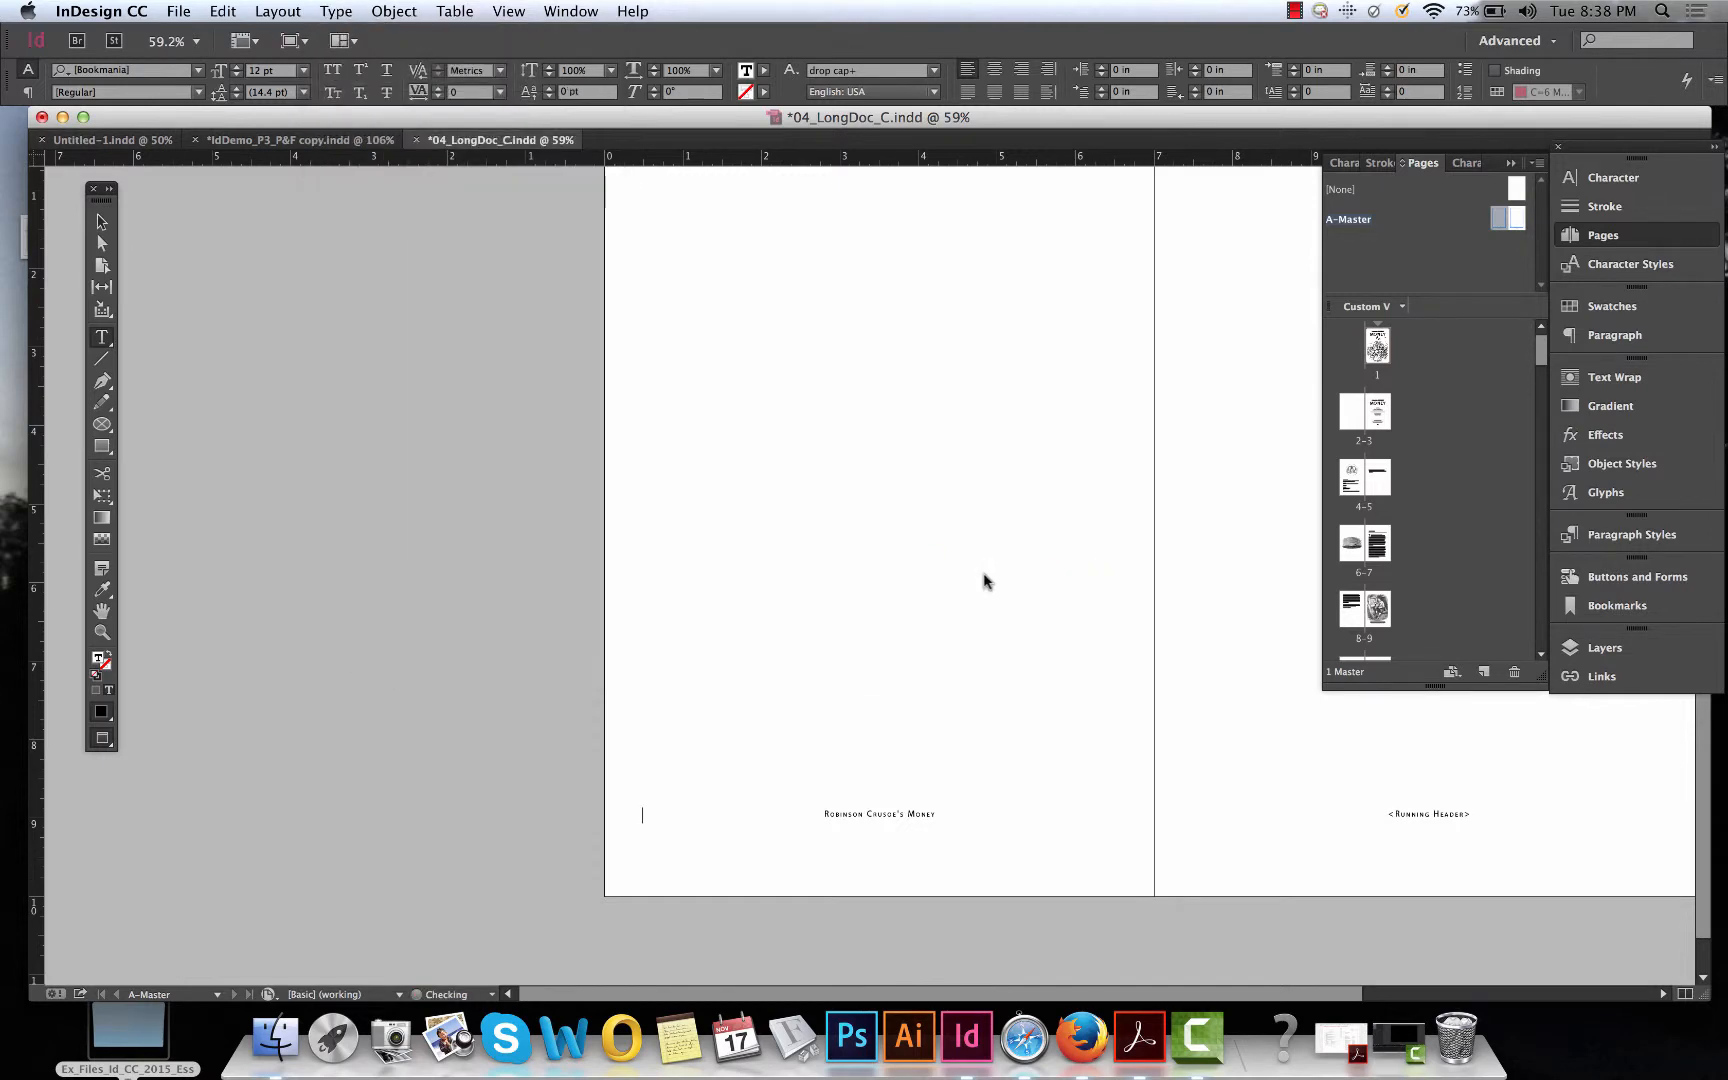
Duplicate the page number frame to the bottom-right corner of the right master page.
left_click(100, 222)
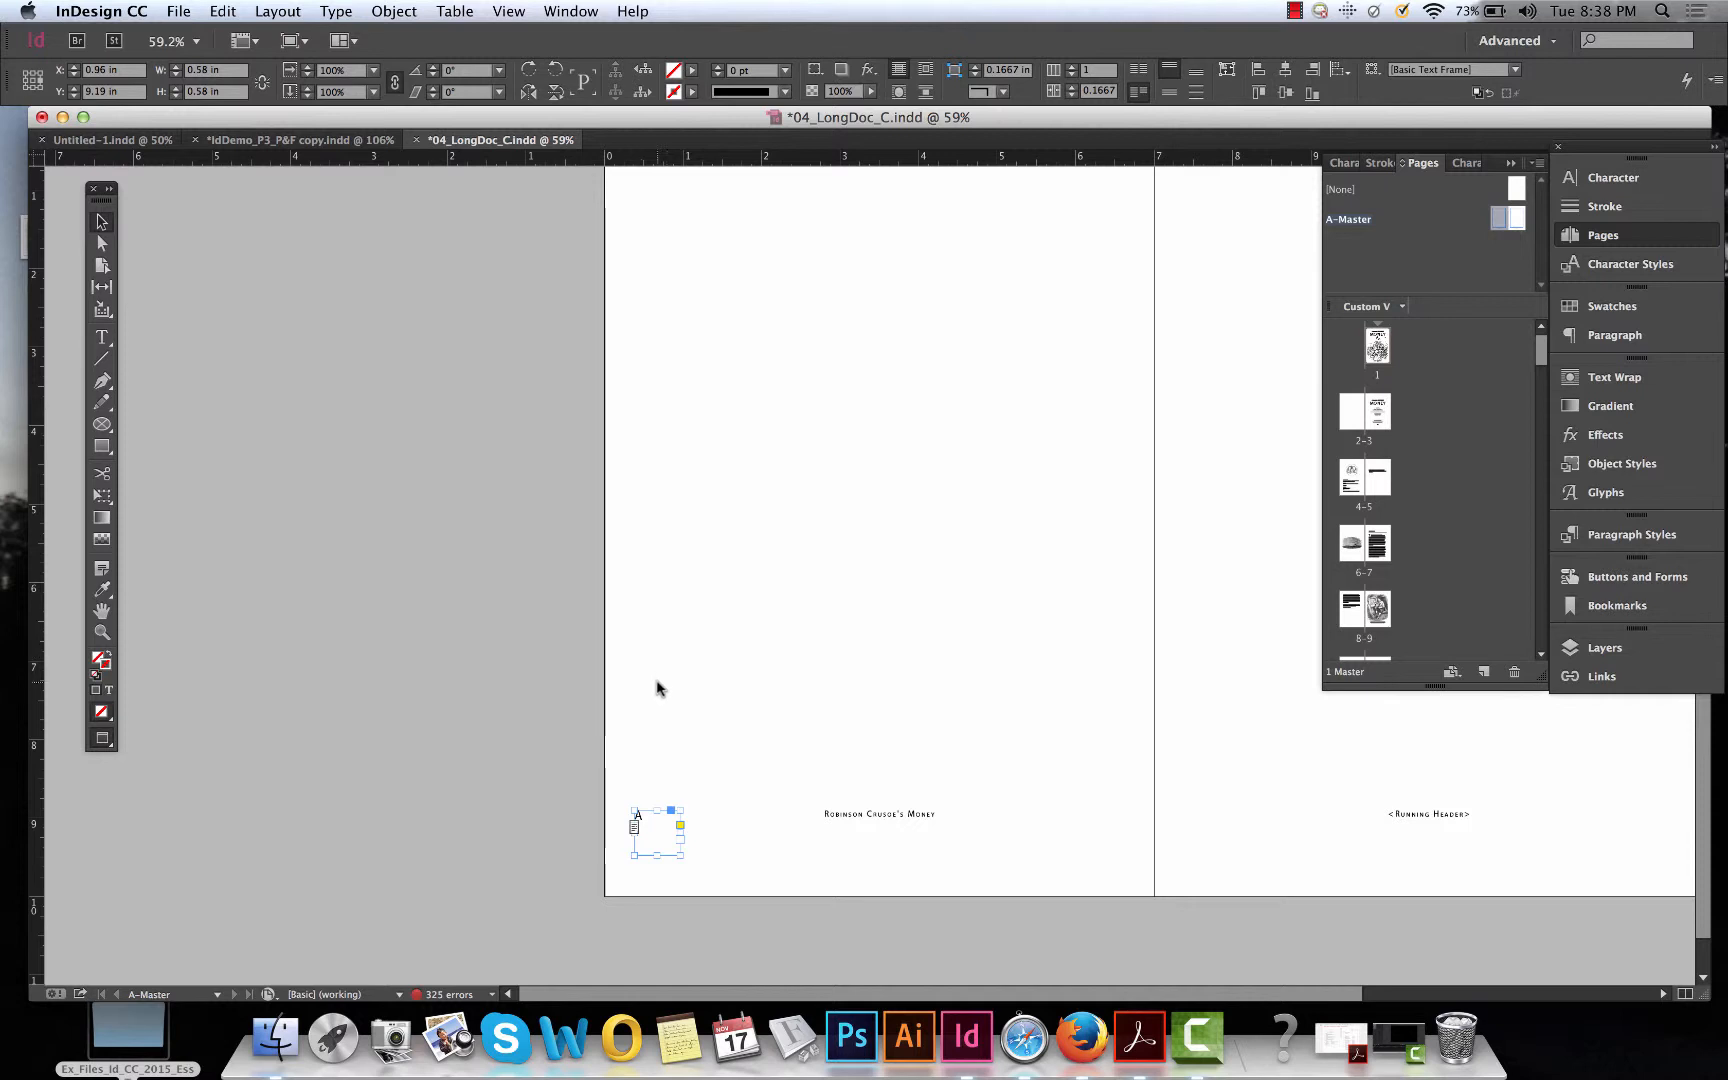
scroll(701, 716, "right", 5)
scroll(701, 716, "up", 1)
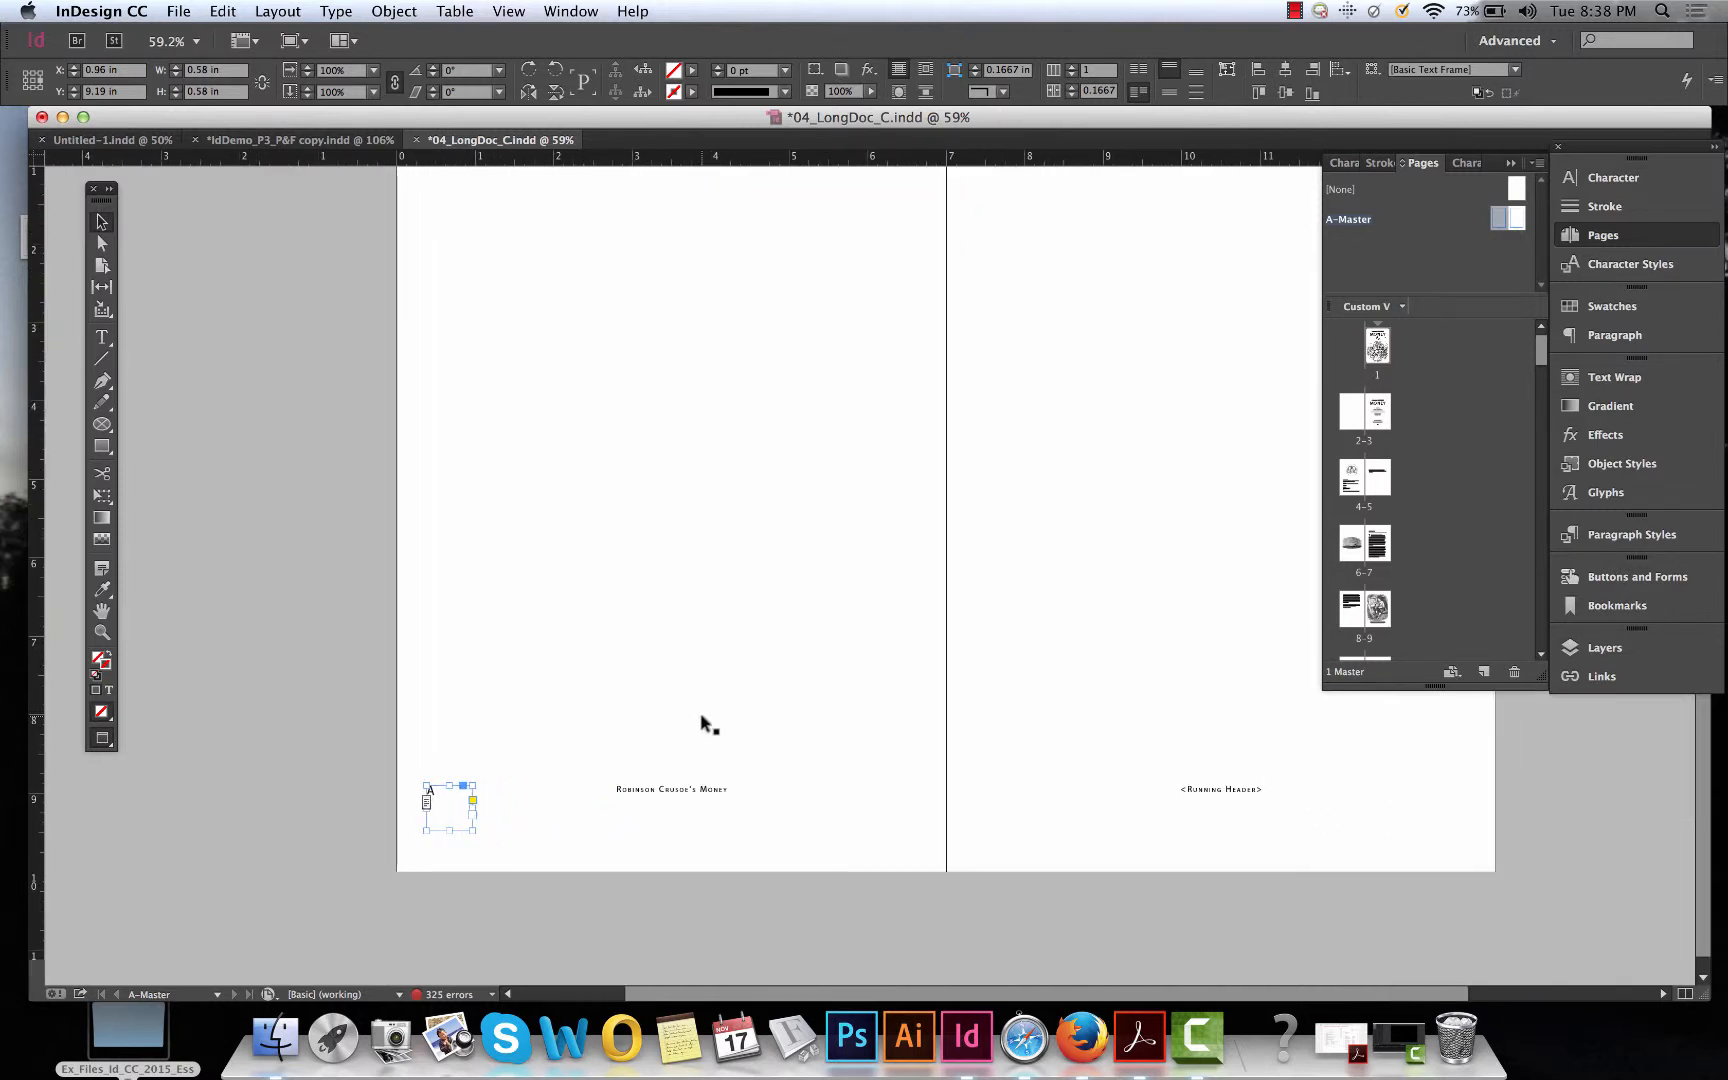
scroll(701, 716, "up", 2)
scroll(701, 716, "right", 1)
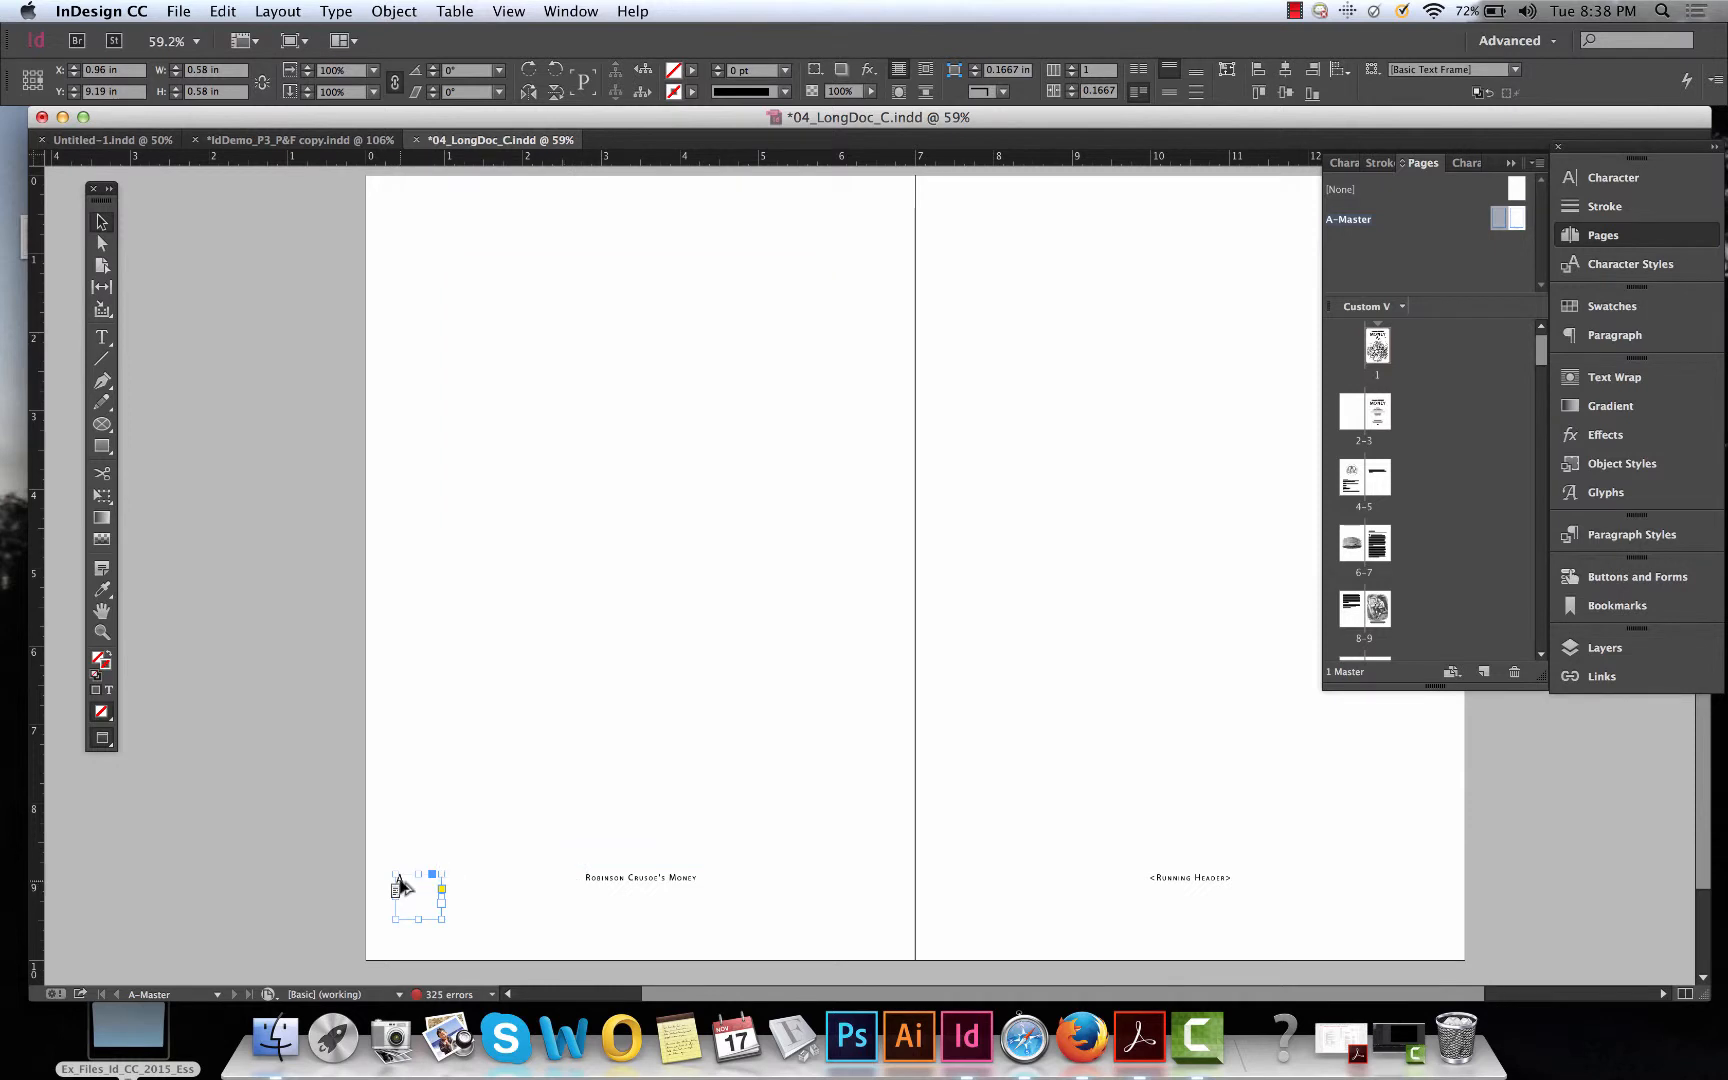
left_click_drag(400, 885, 1388, 876)
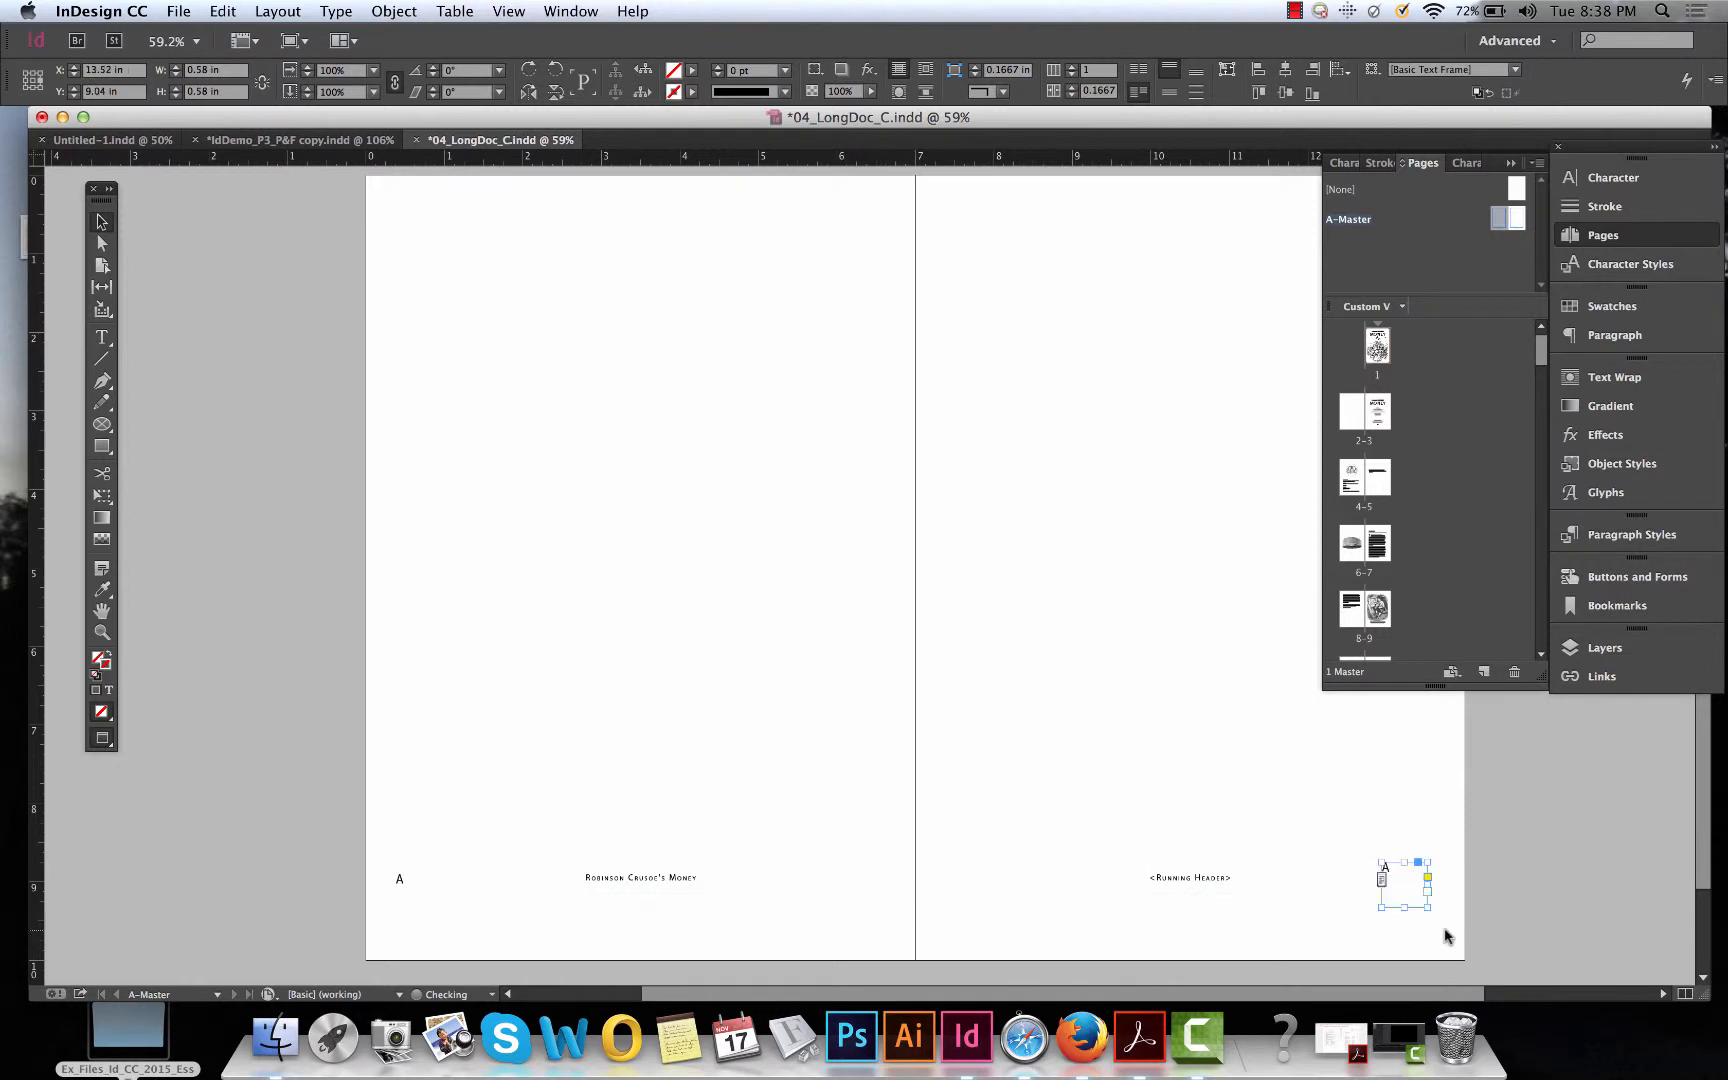
Check the page numbers on document spreads 14–15 and 16–17.
scroll(1430, 438, "down", 3)
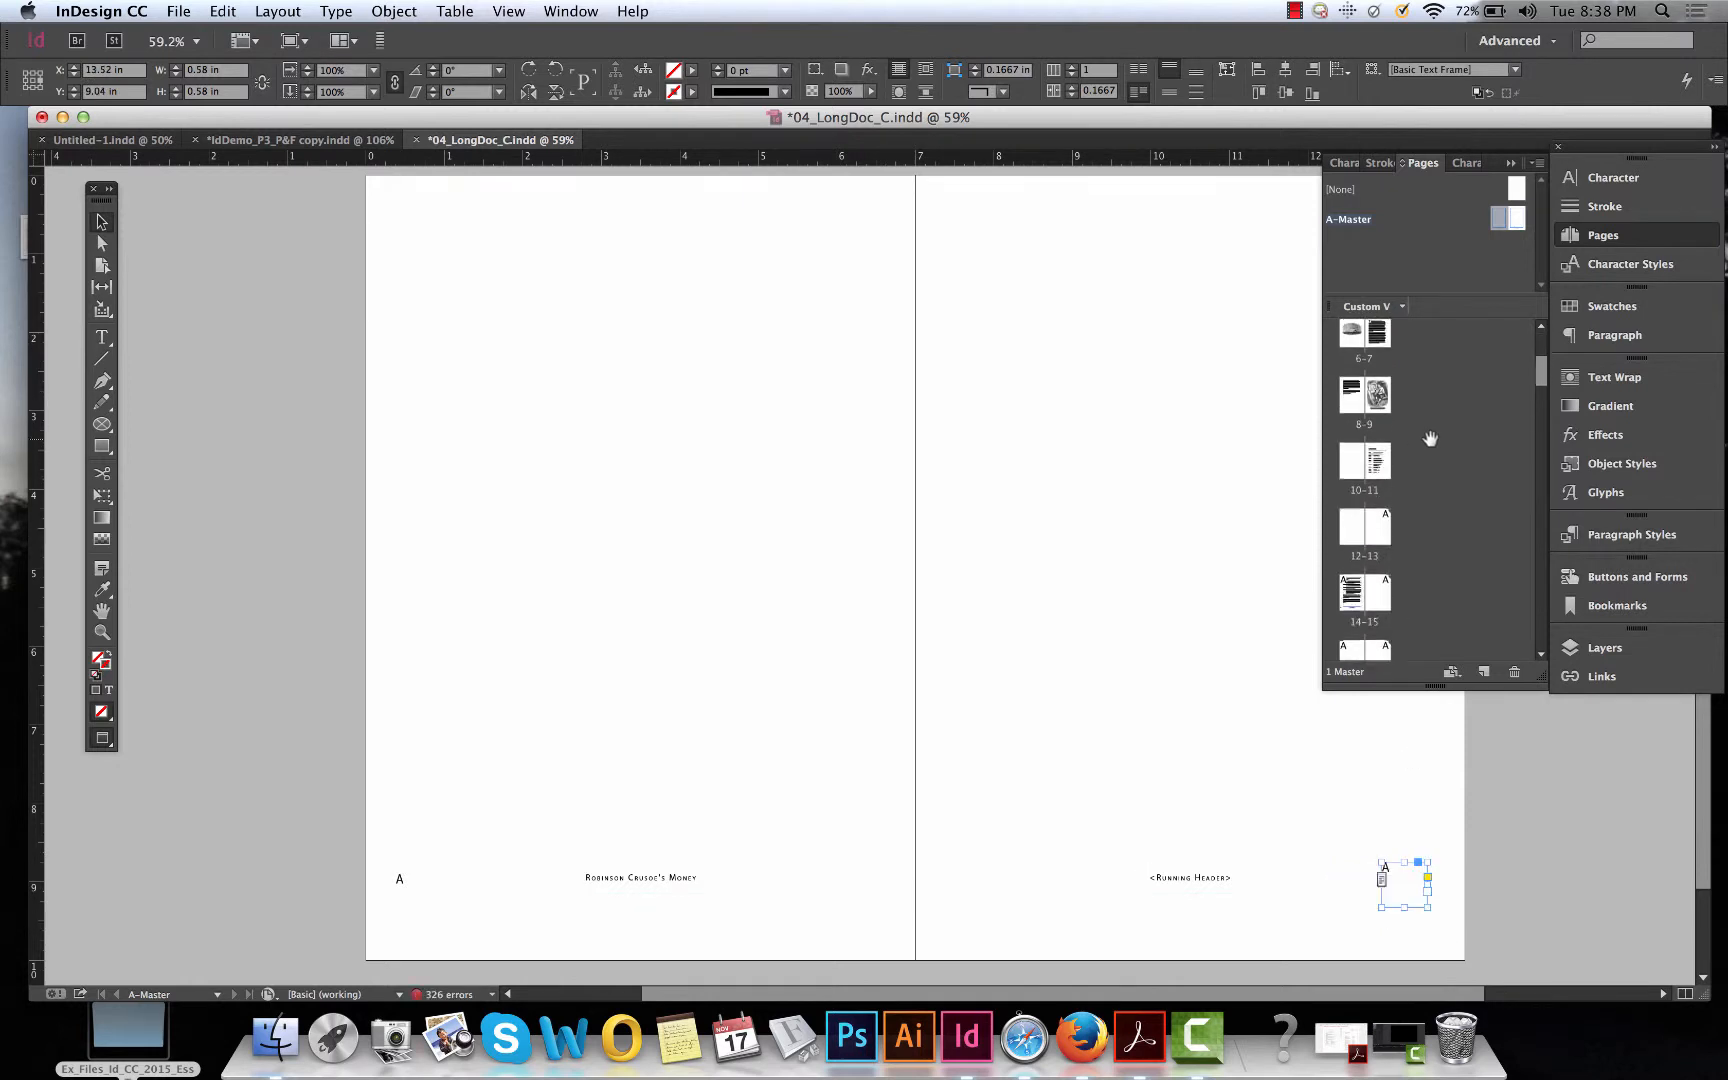
scroll(1430, 438, "down", 2)
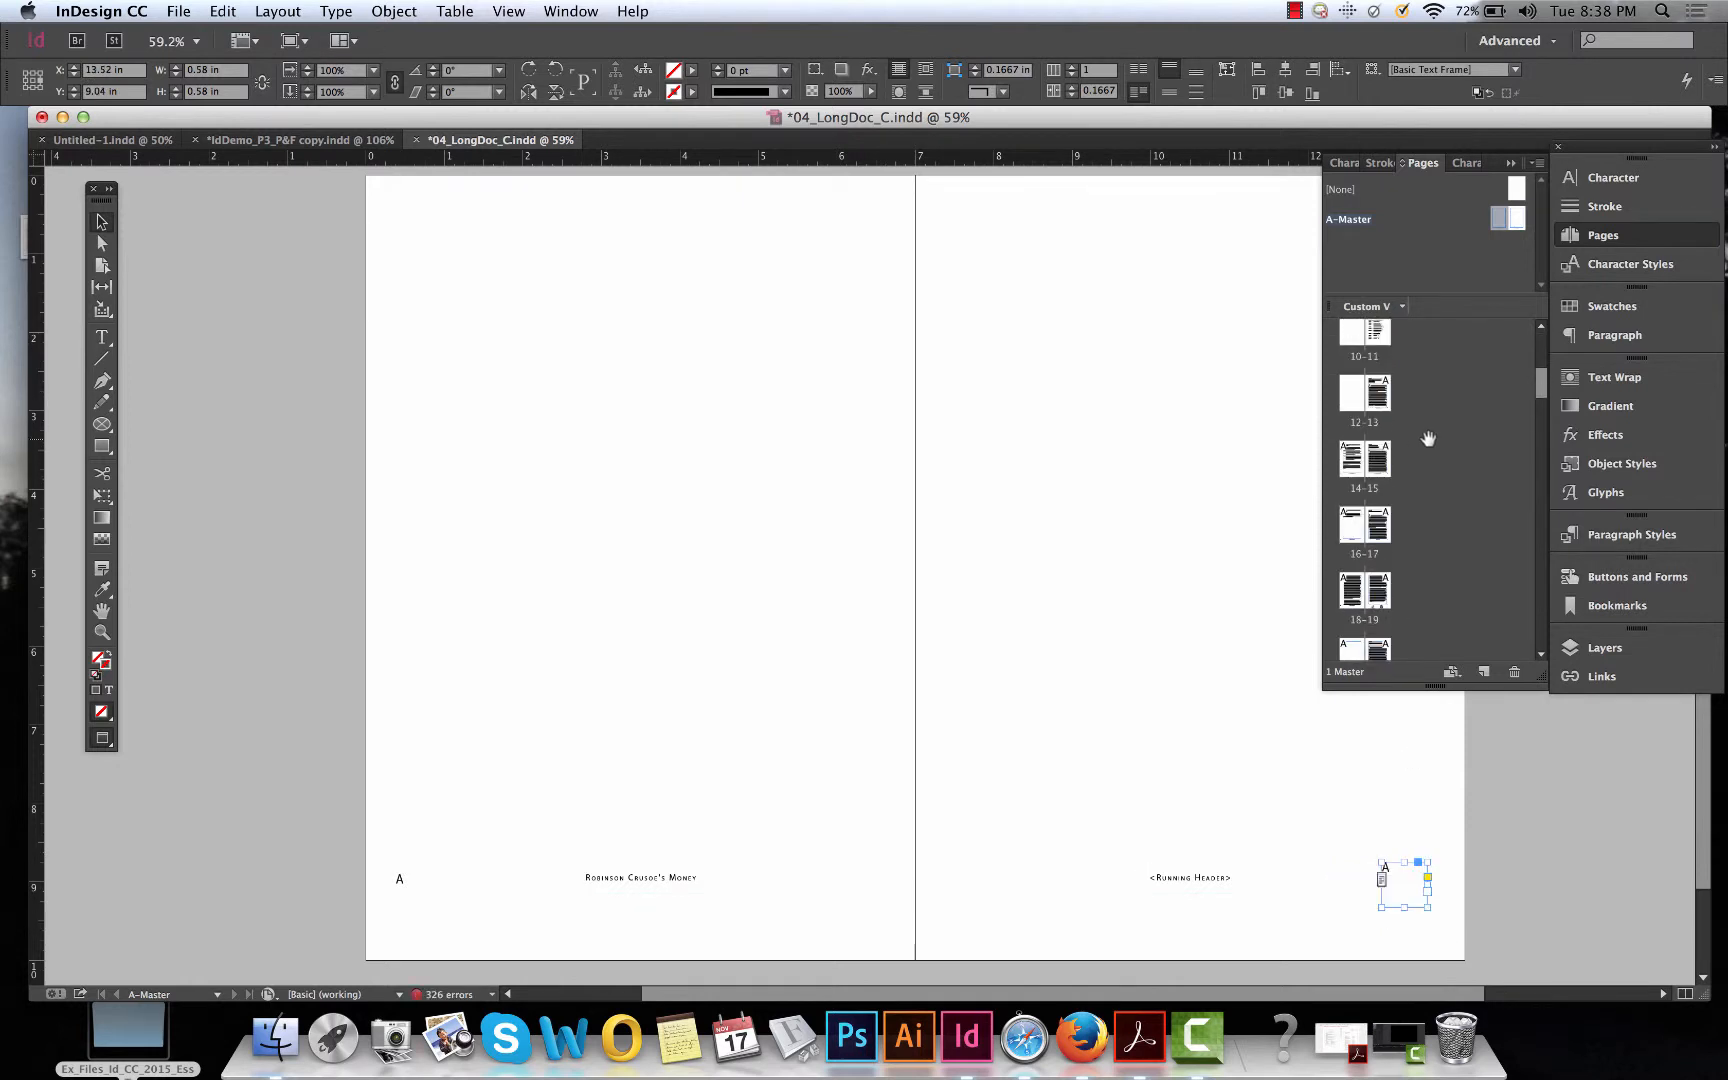
double_click(1355, 462)
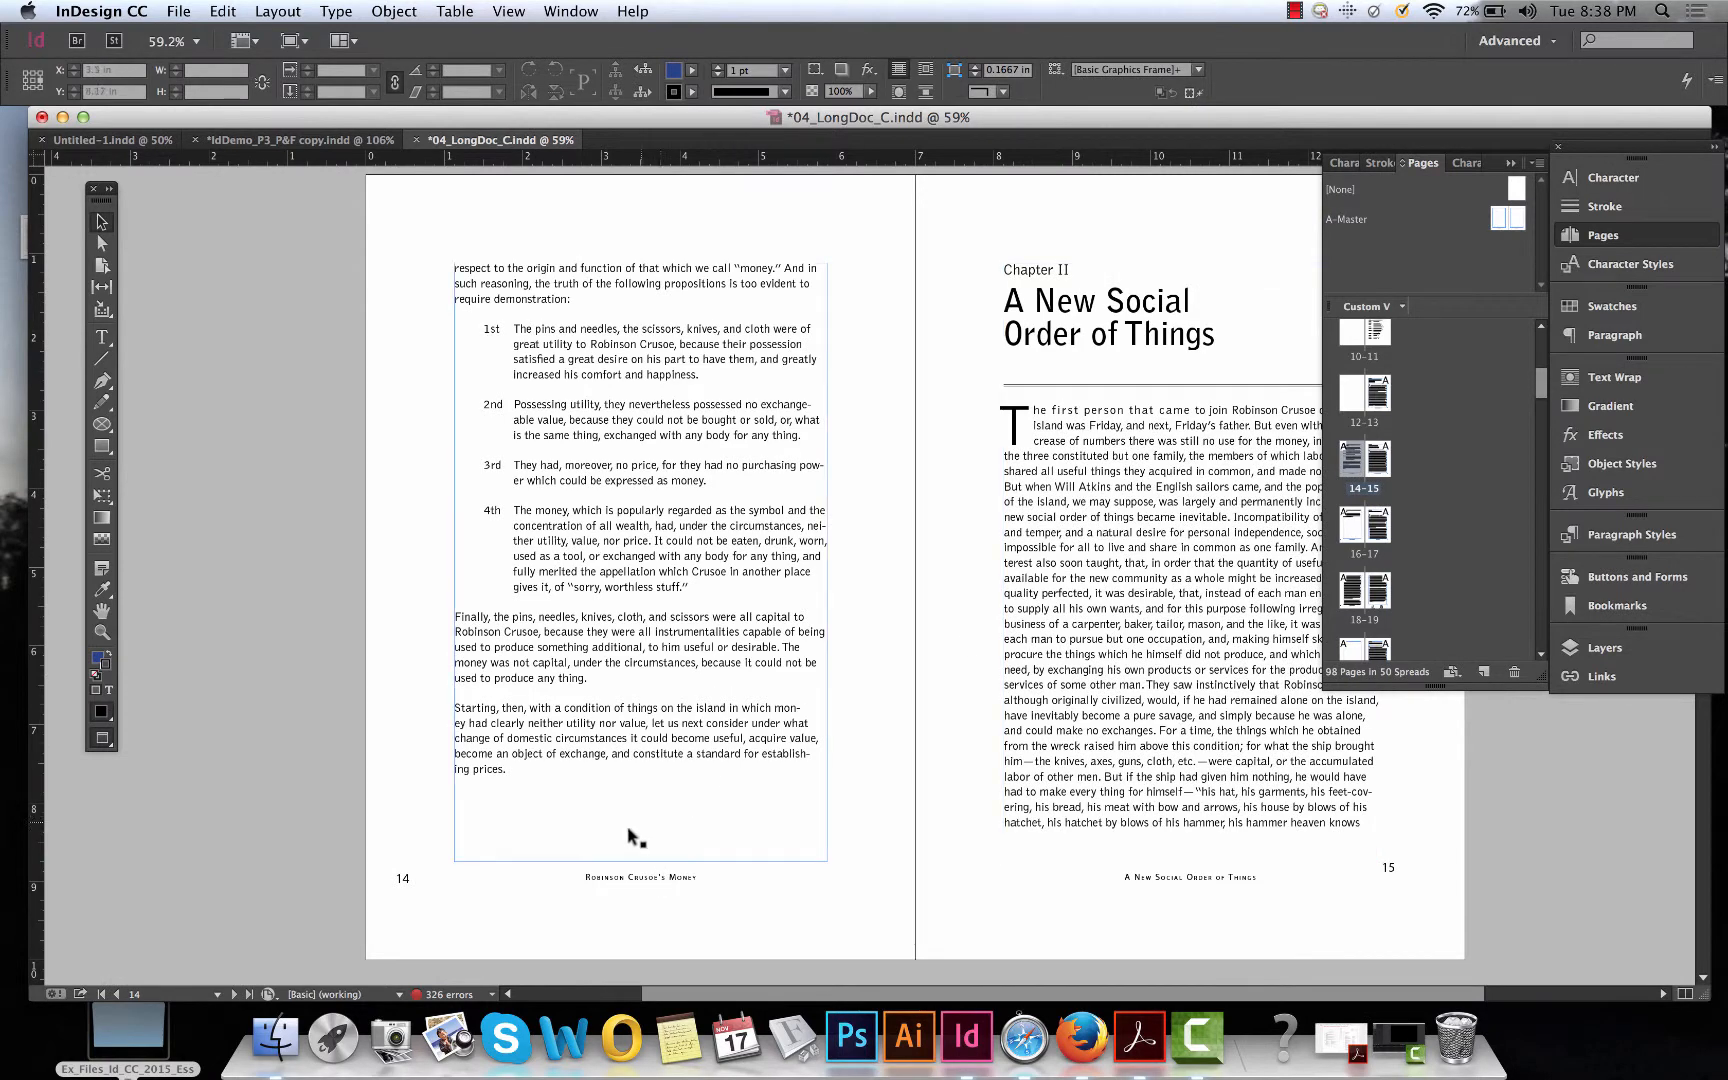
double_click(1372, 545)
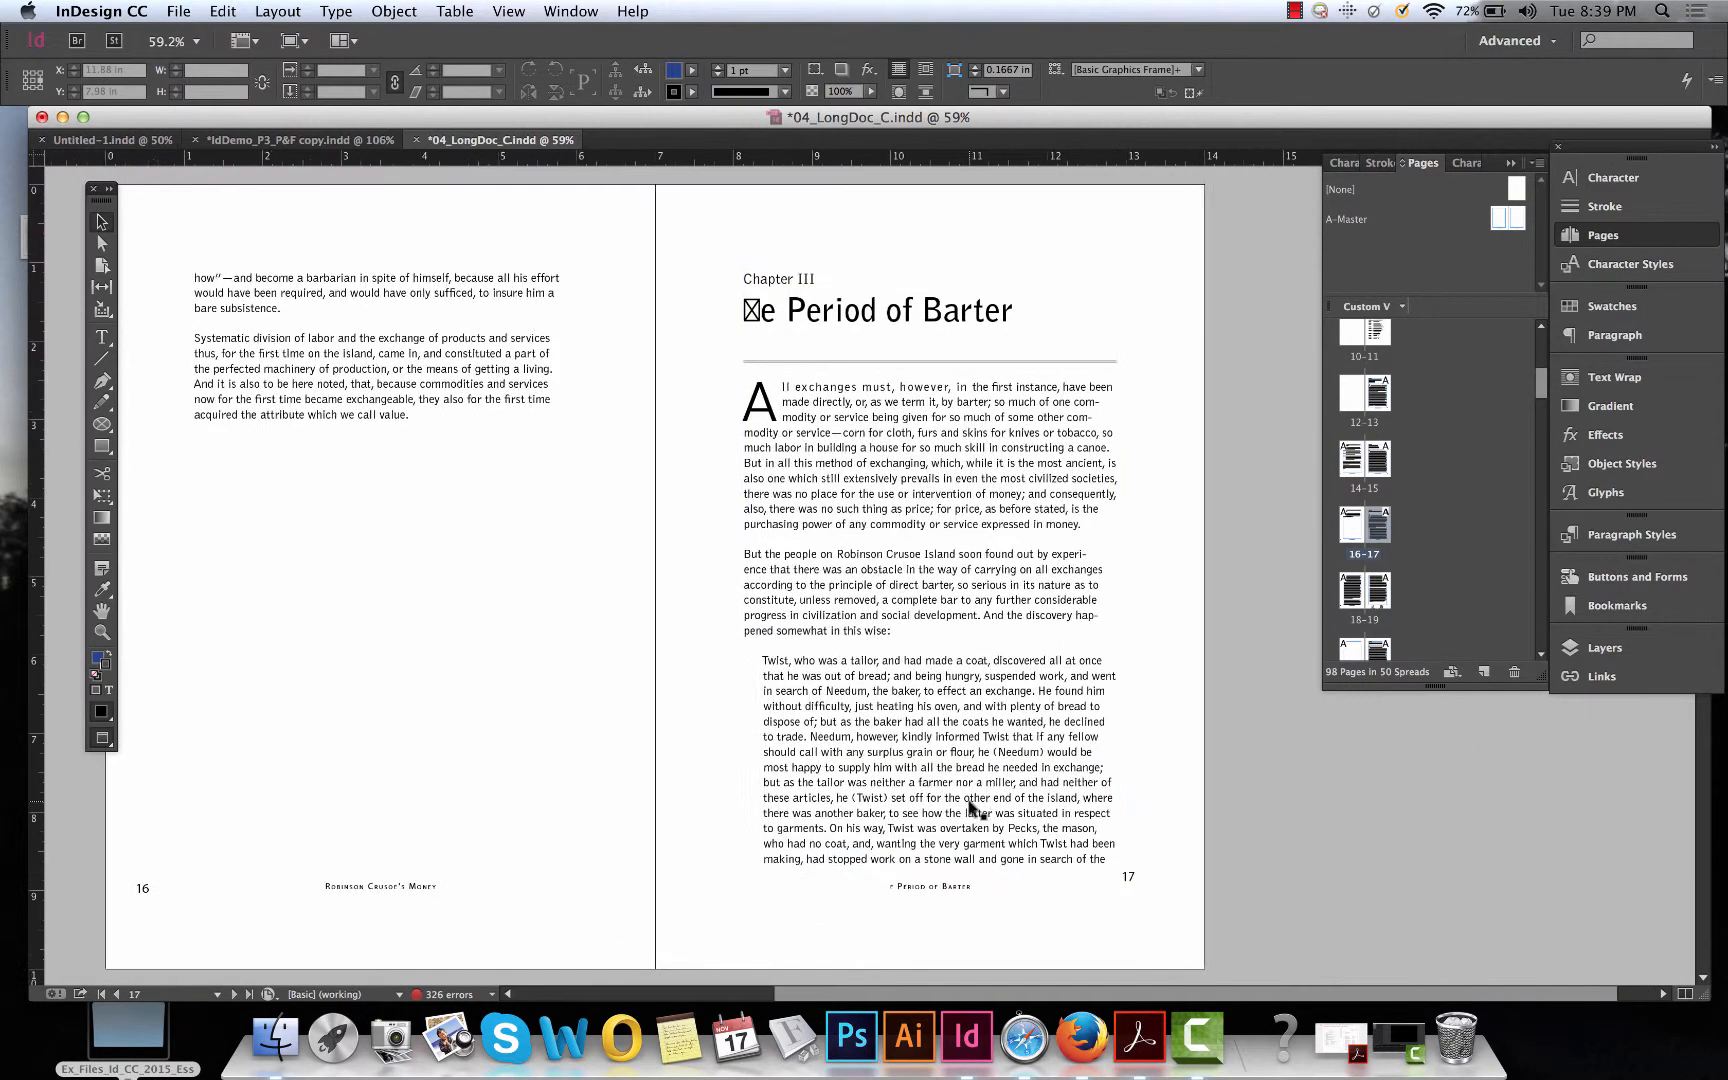
scroll(970, 808, "down", 2)
scroll(970, 808, "left", 3)
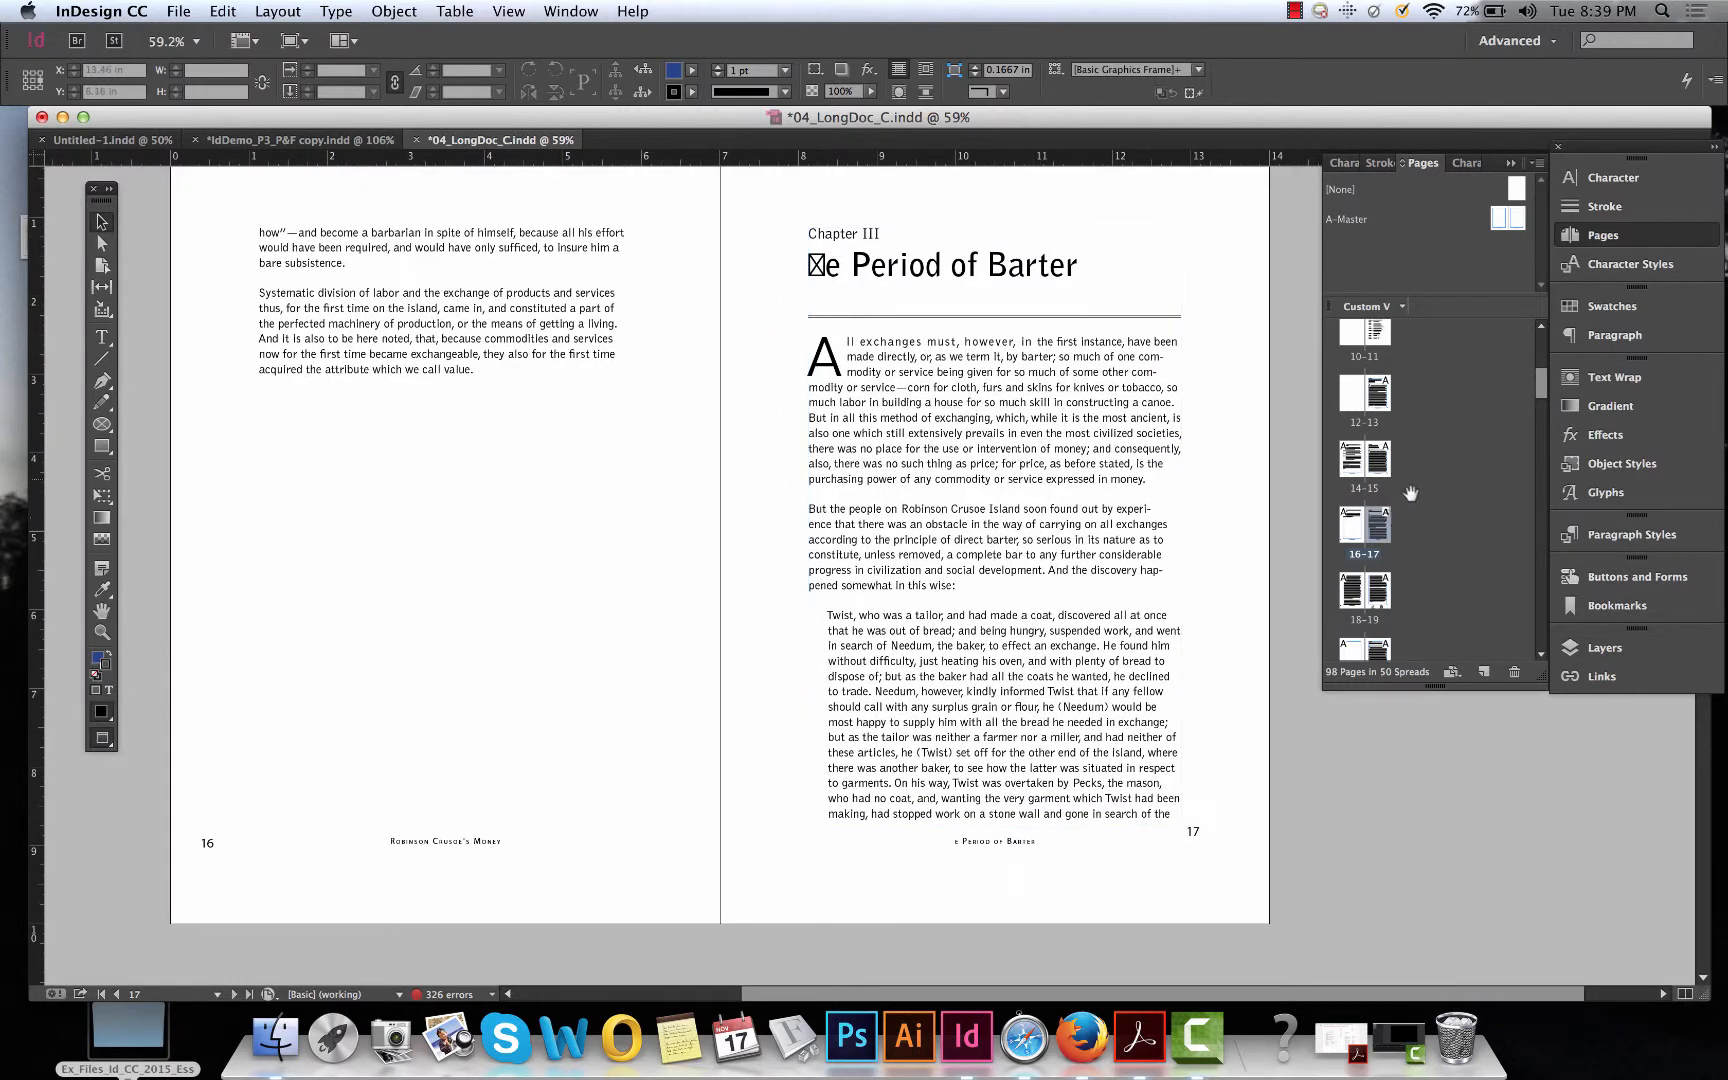
Add a new page spread, then undo the page additions.
left_click(1483, 674)
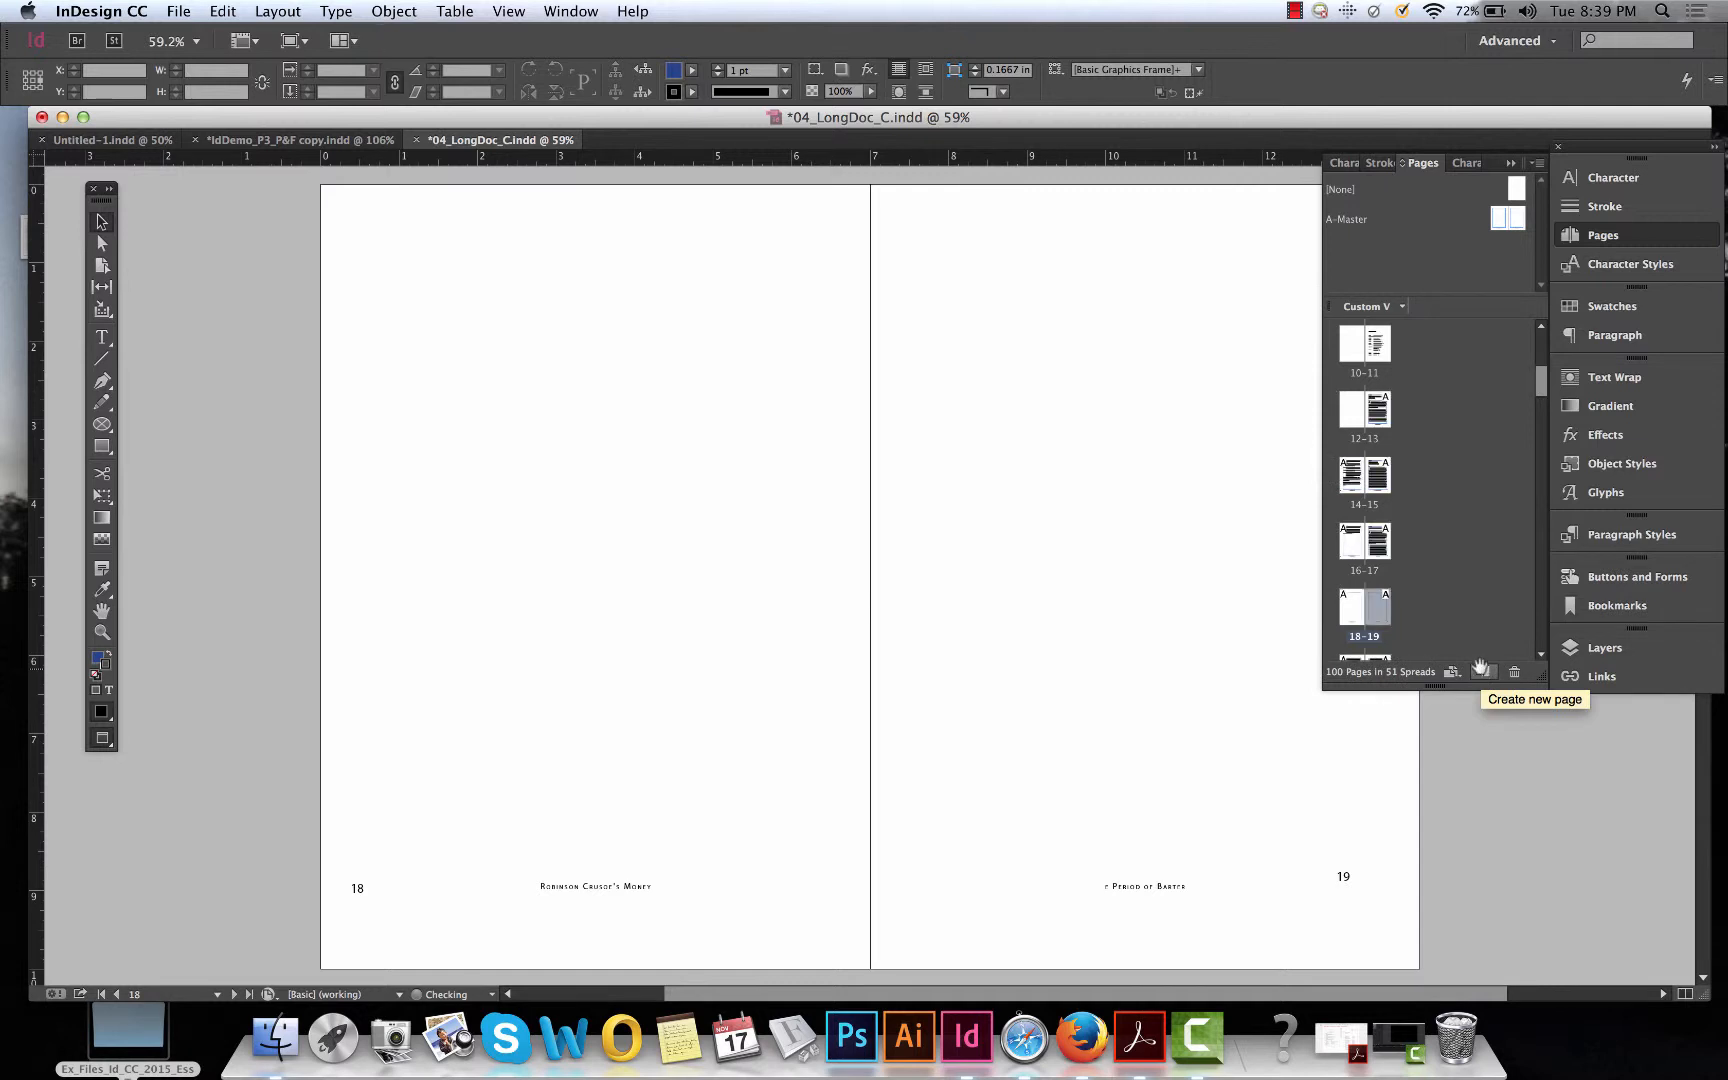
scroll(1419, 590, "down", 3)
scroll(1173, 700, "up", 3)
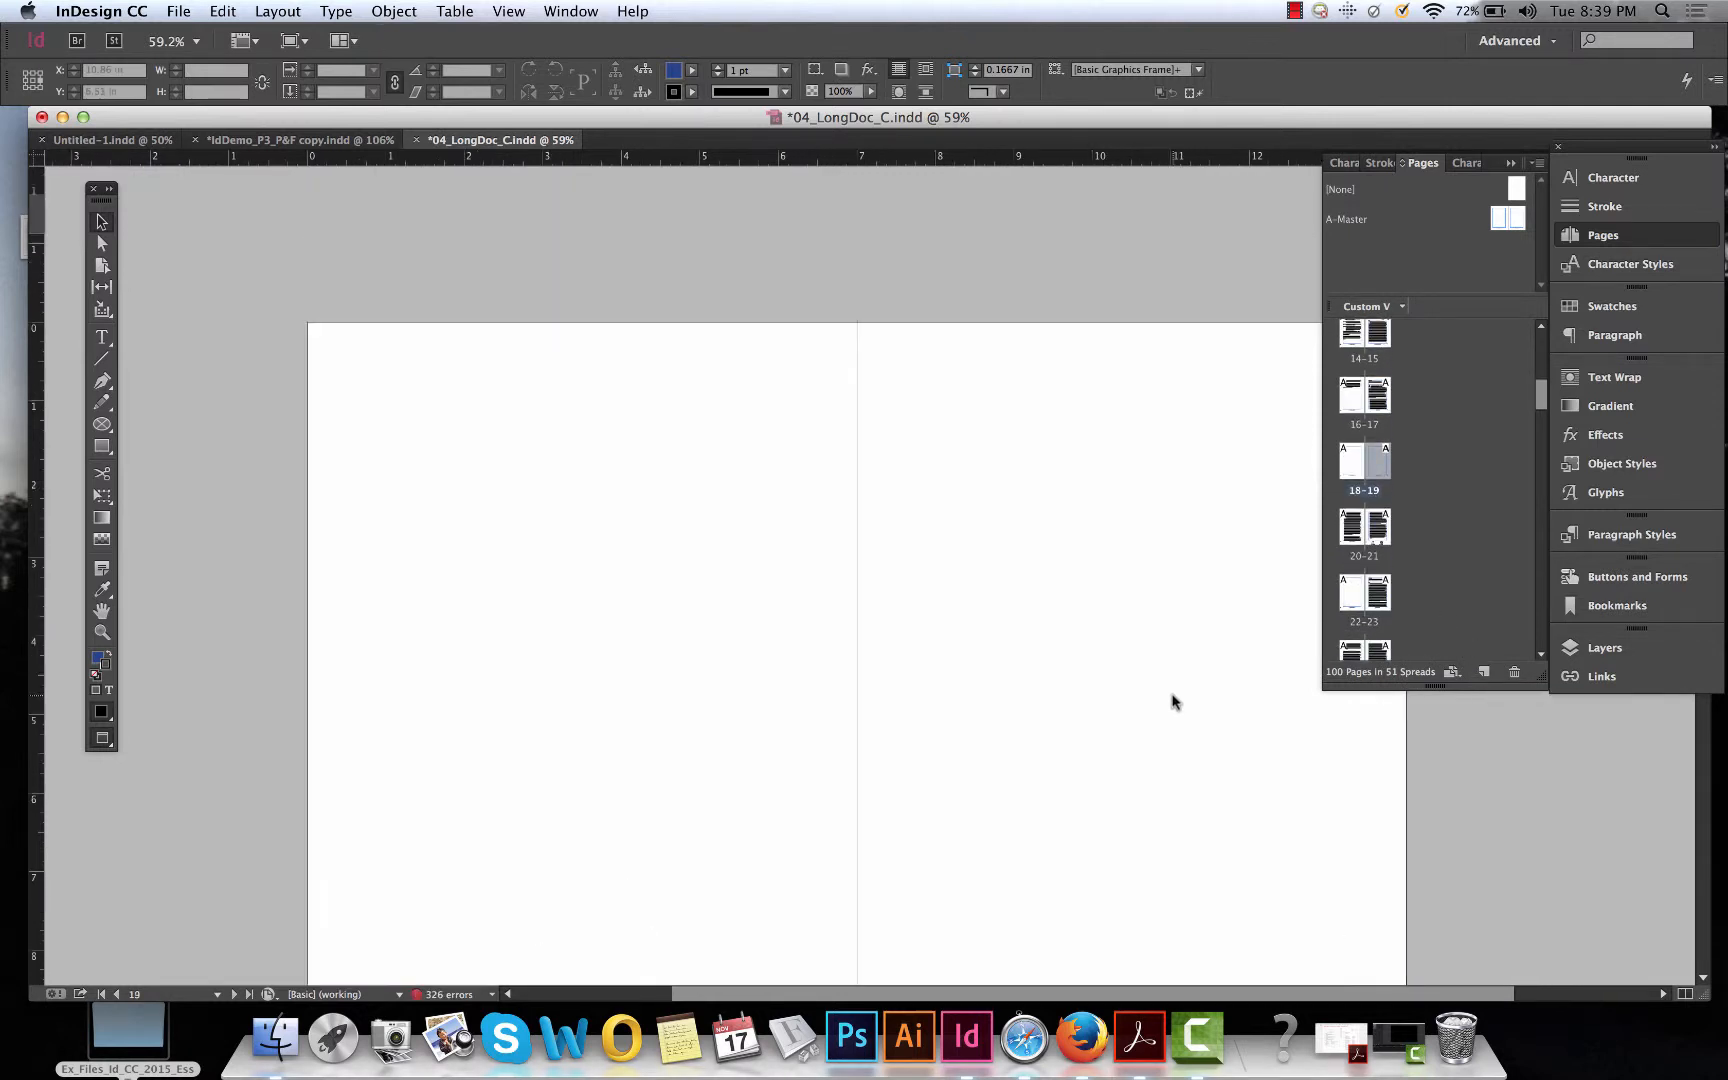
scroll(1173, 700, "up", 5)
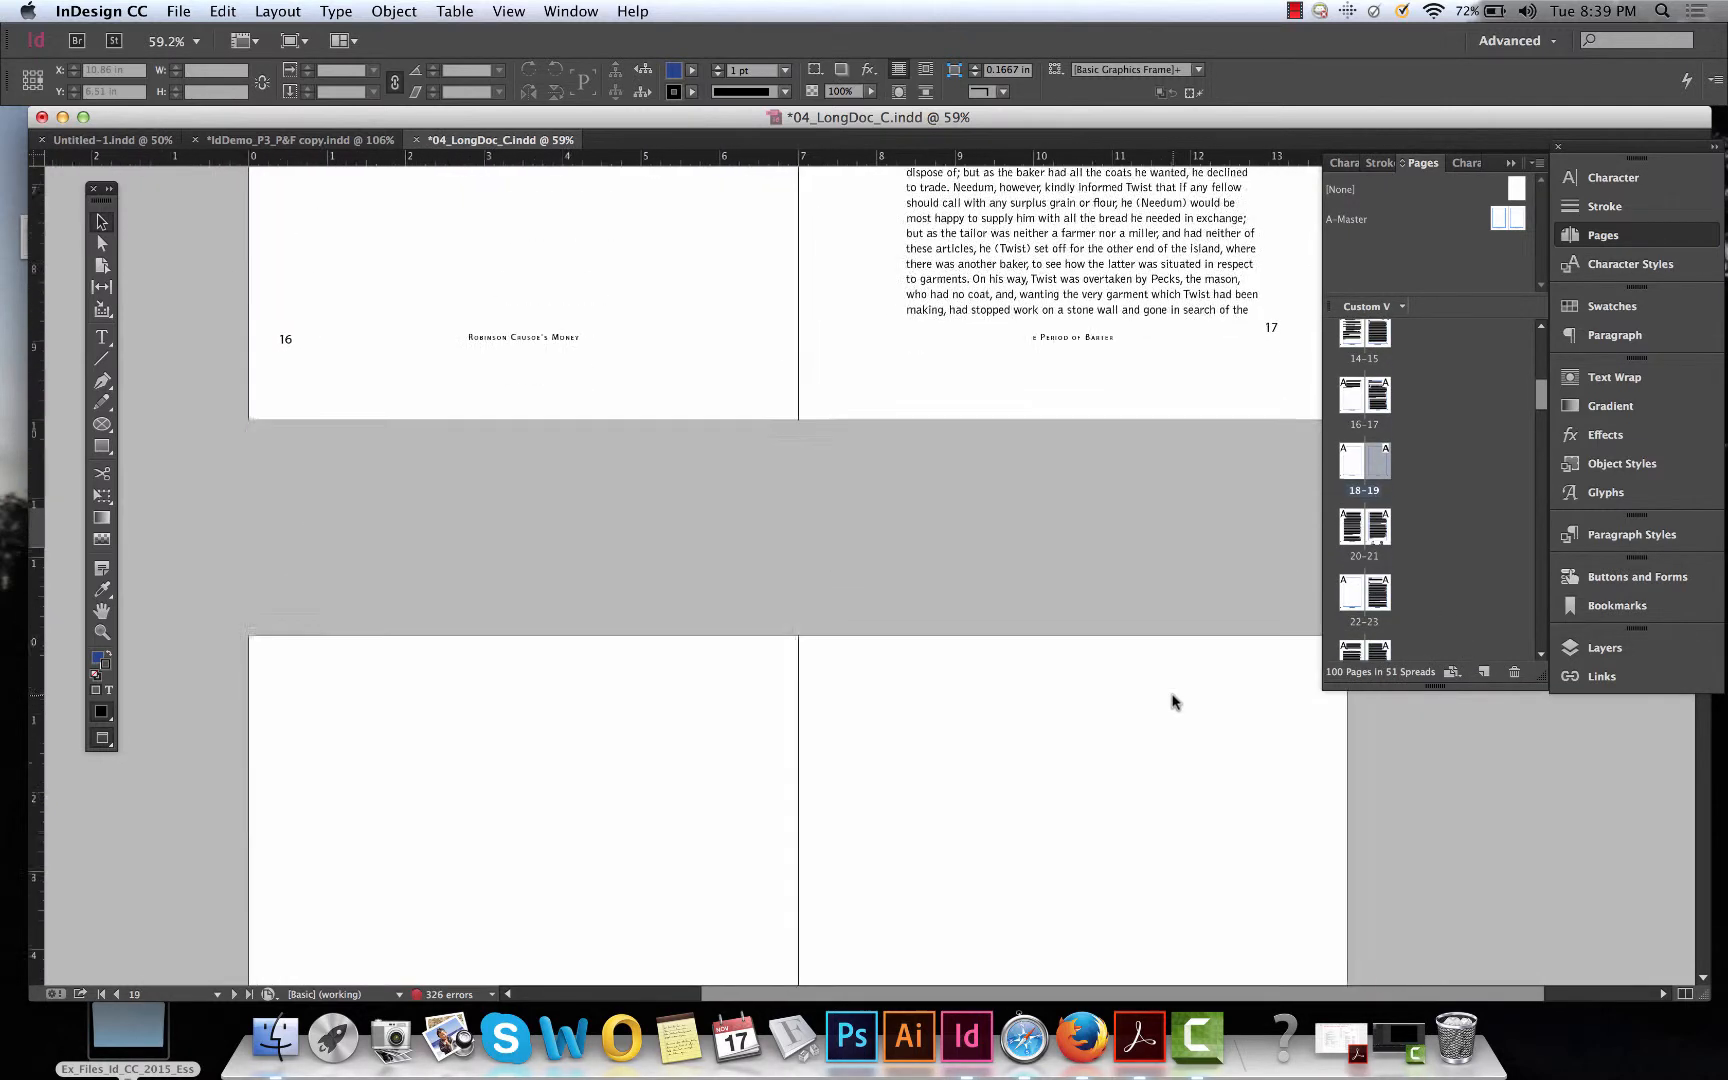
scroll(1173, 700, "down", 15)
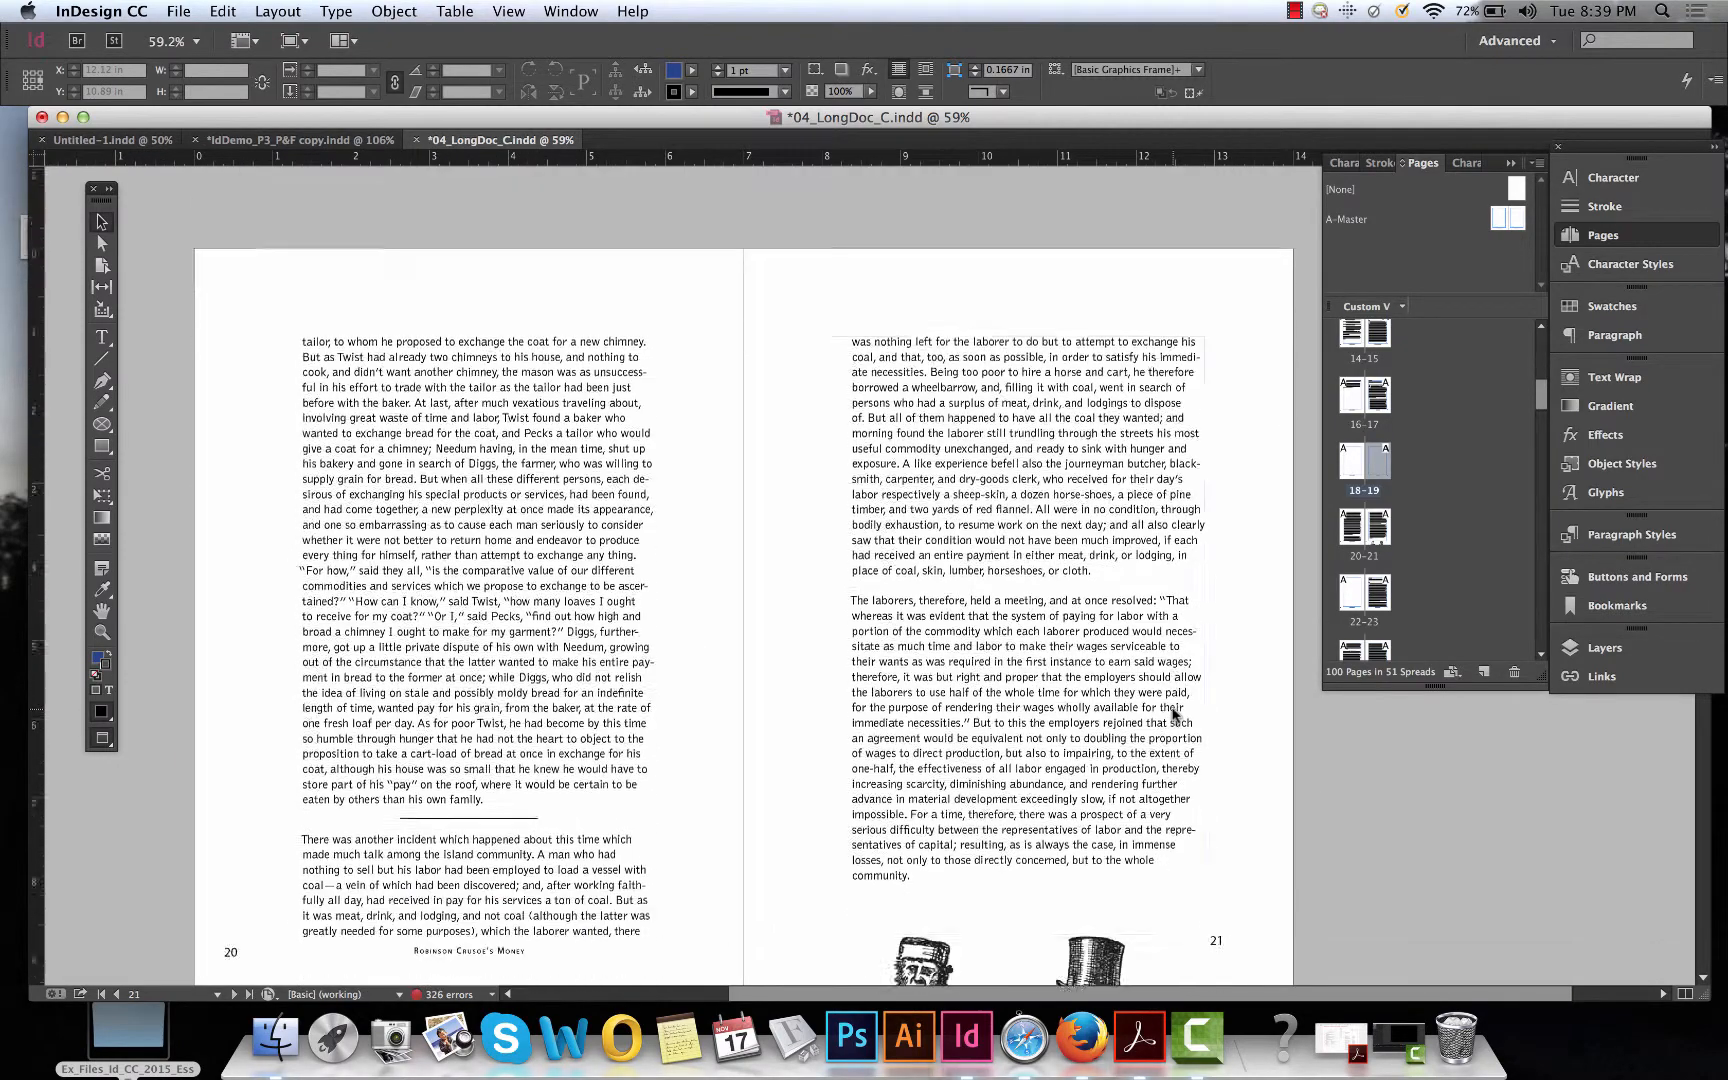
scroll(1173, 712, "down", 5)
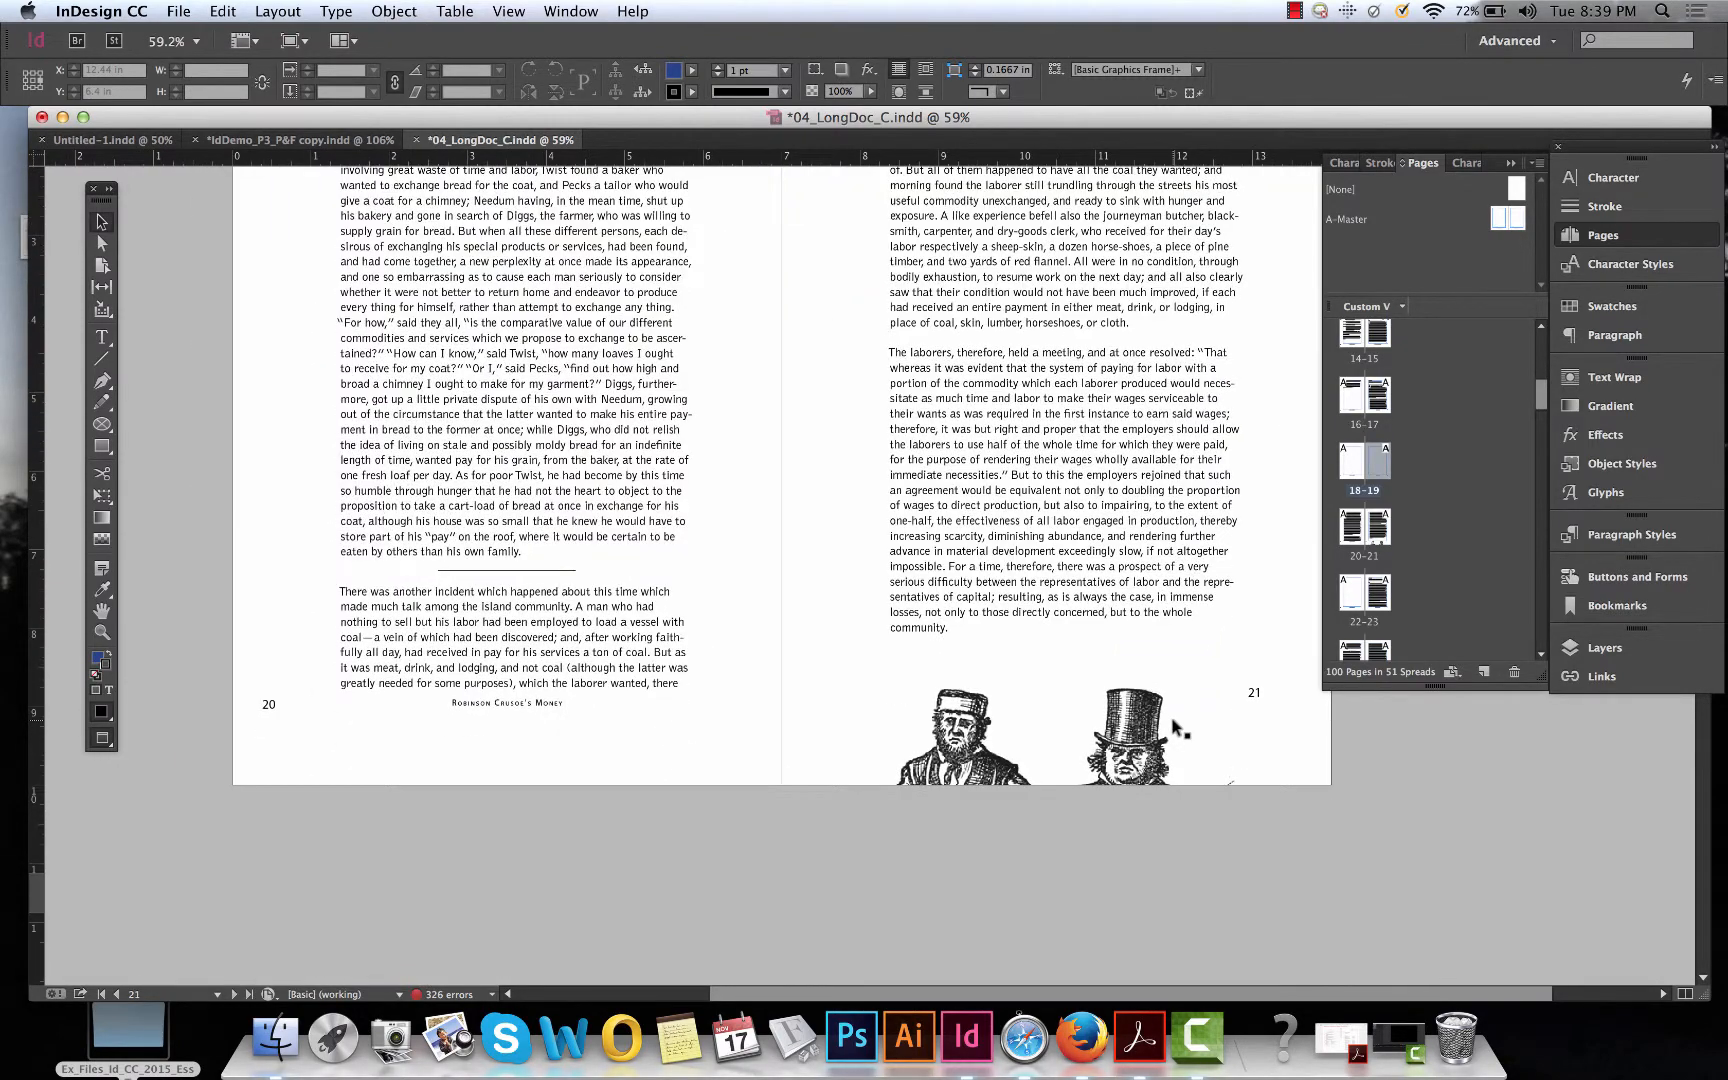
scroll(1170, 716, "up", 4)
key("super+z")
key("super+z")
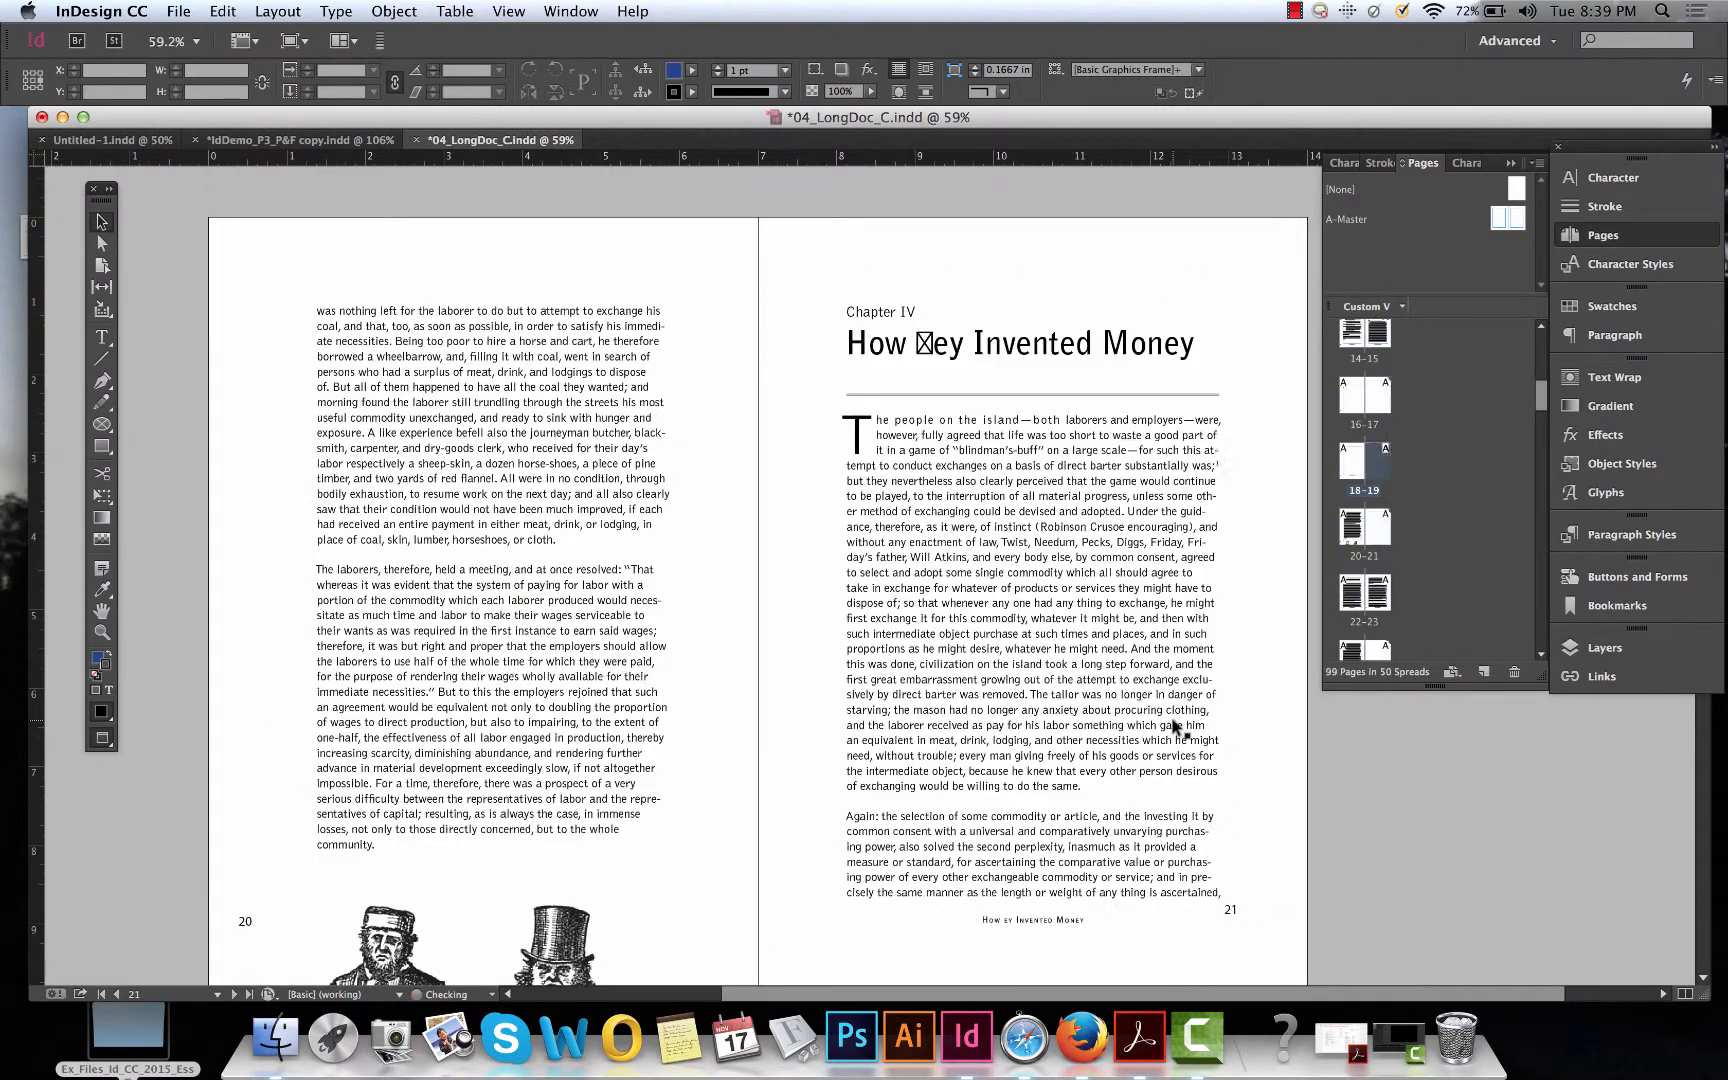
Create a new two-page master with prefix B named Master, based on no master.
left_click(1072, 528)
scroll(1072, 528, "right", 1)
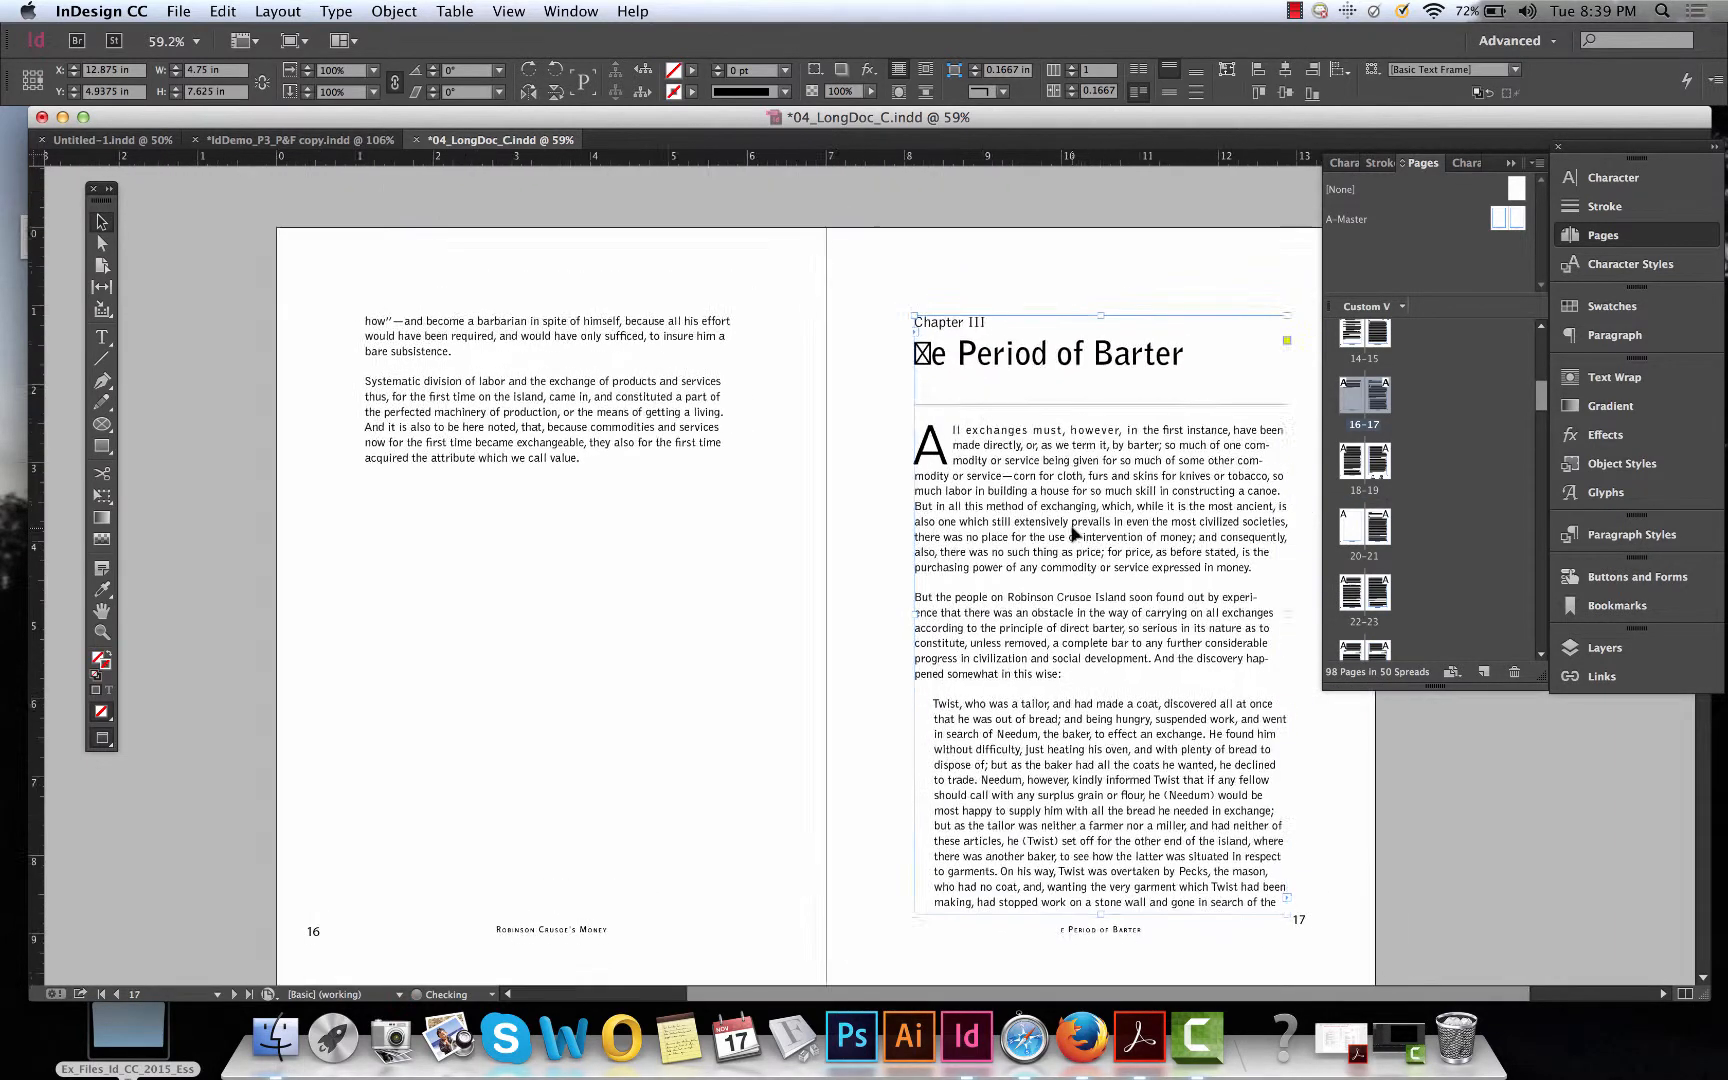
scroll(1072, 528, "down", 2)
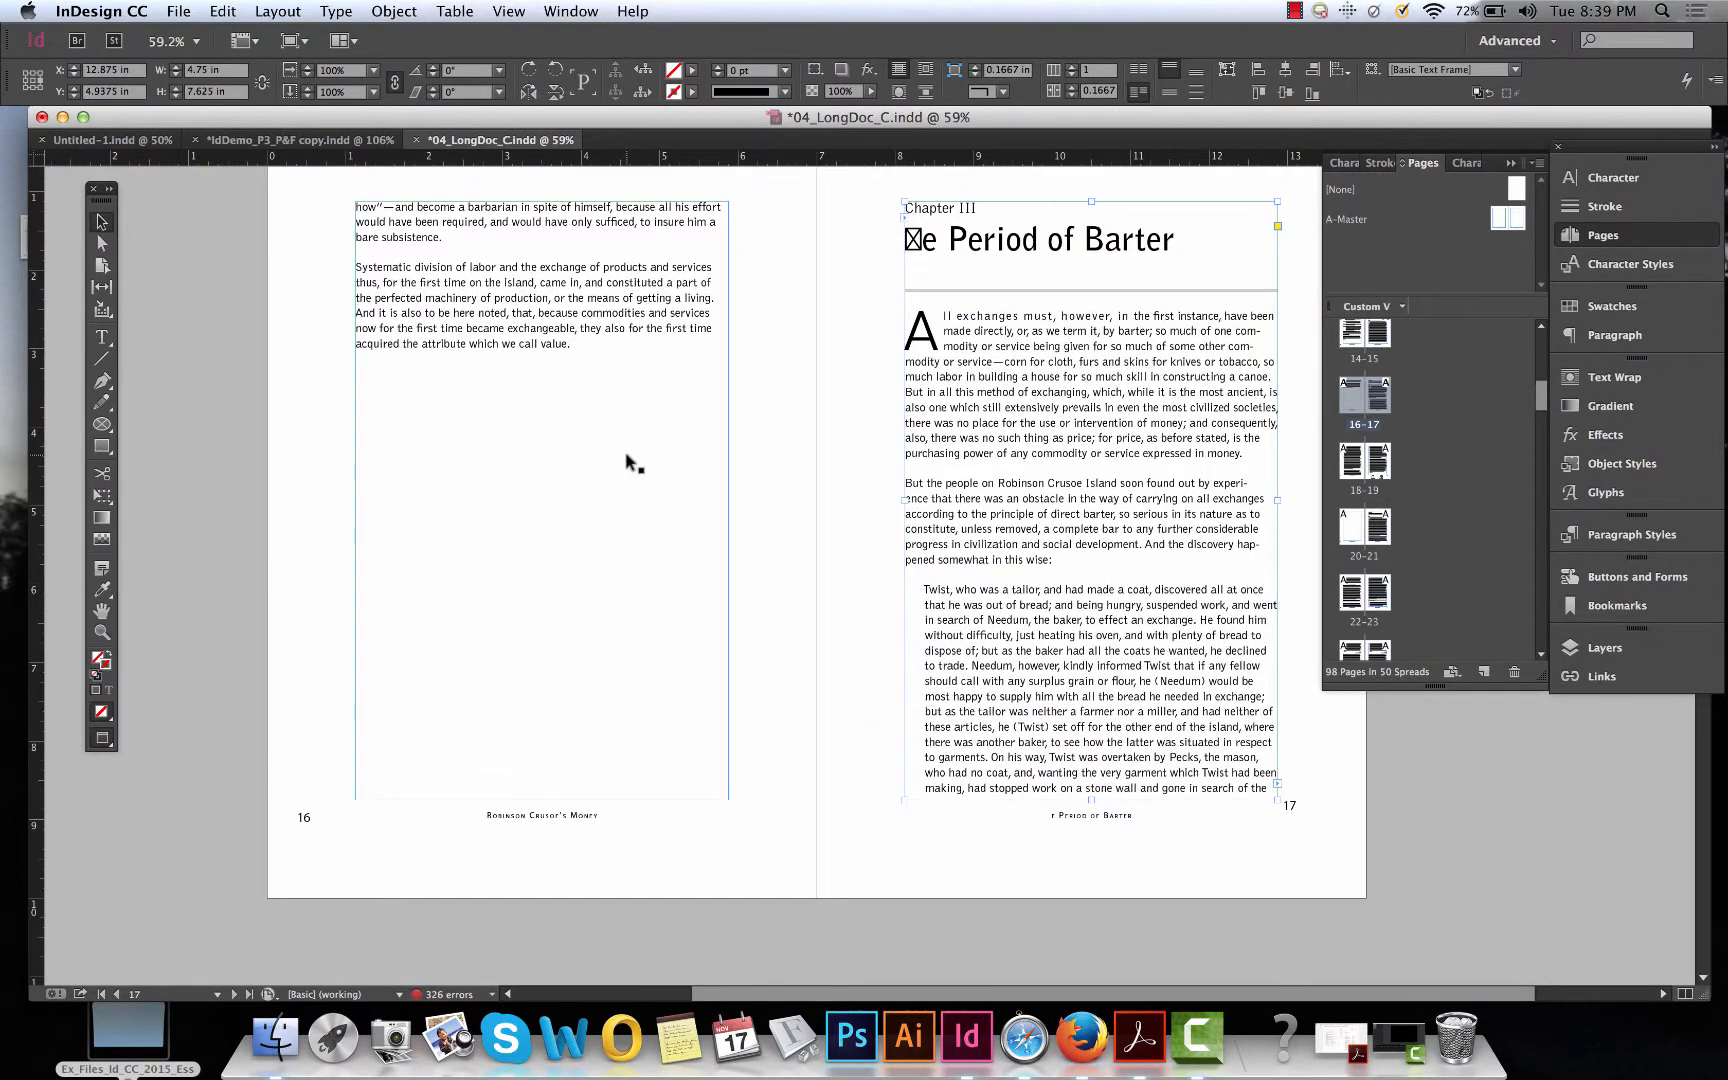
scroll(625, 463, "up", 1)
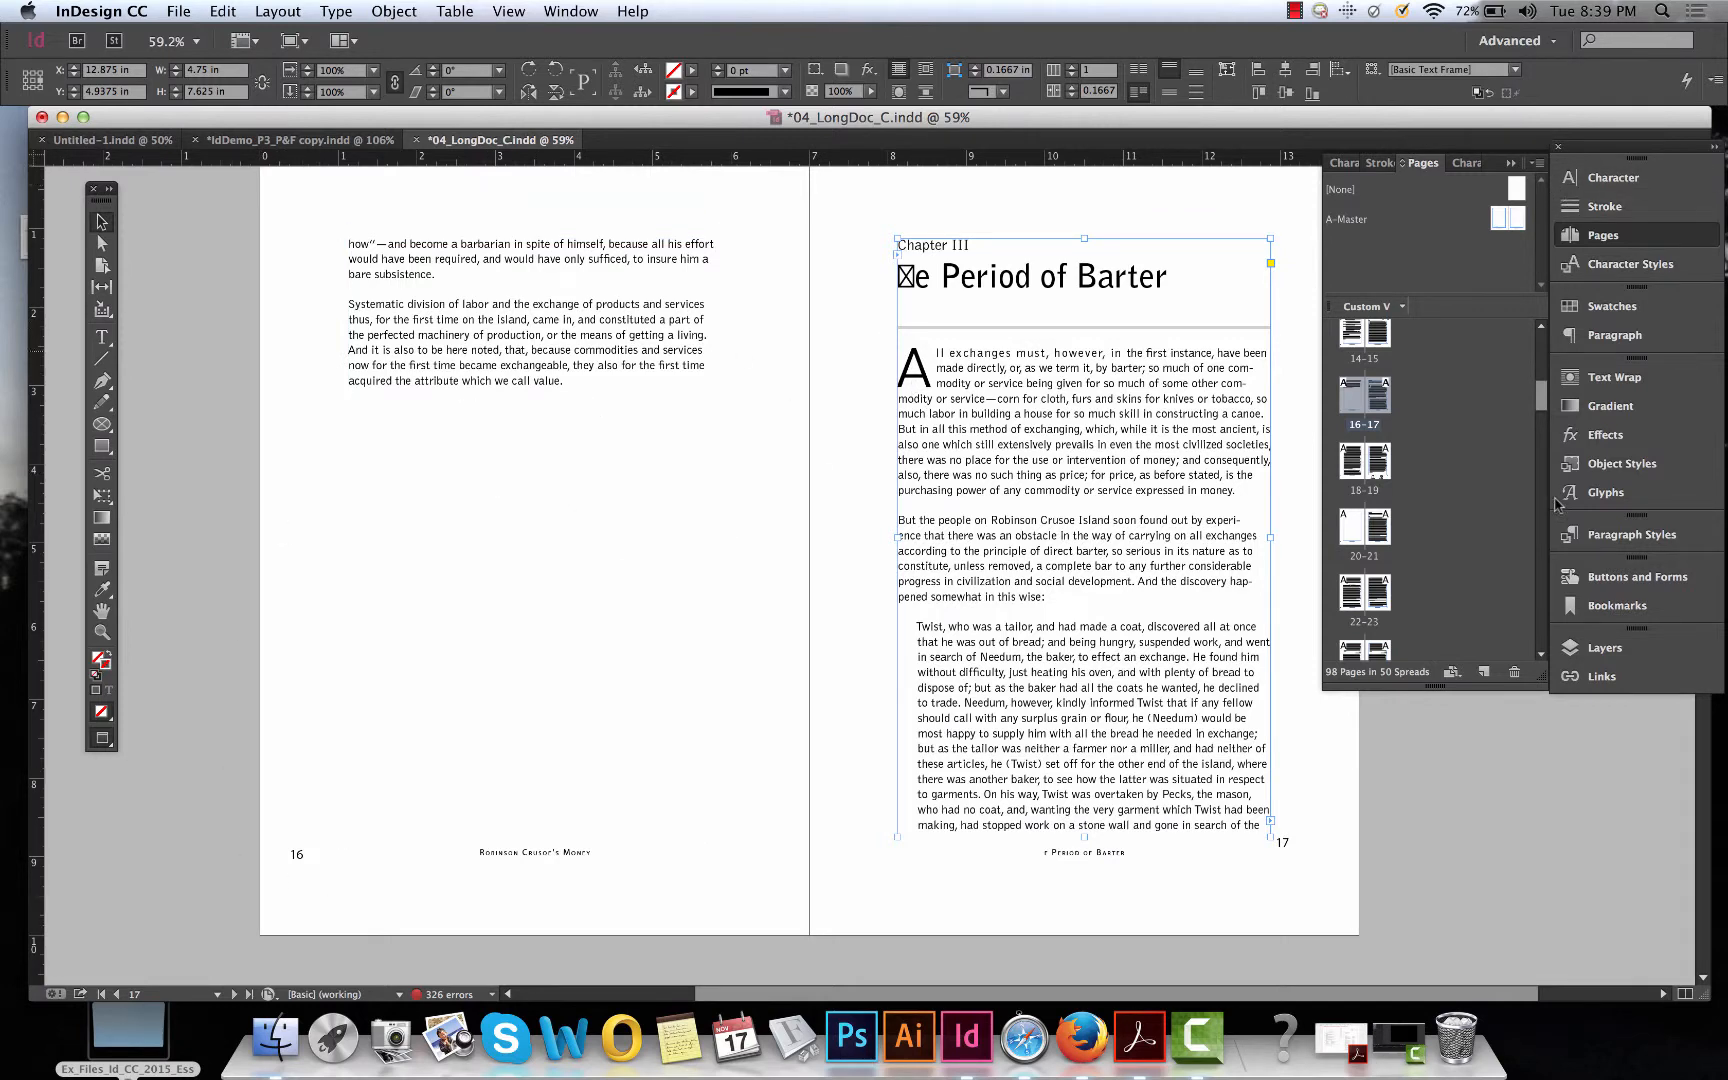
left_click(1537, 166)
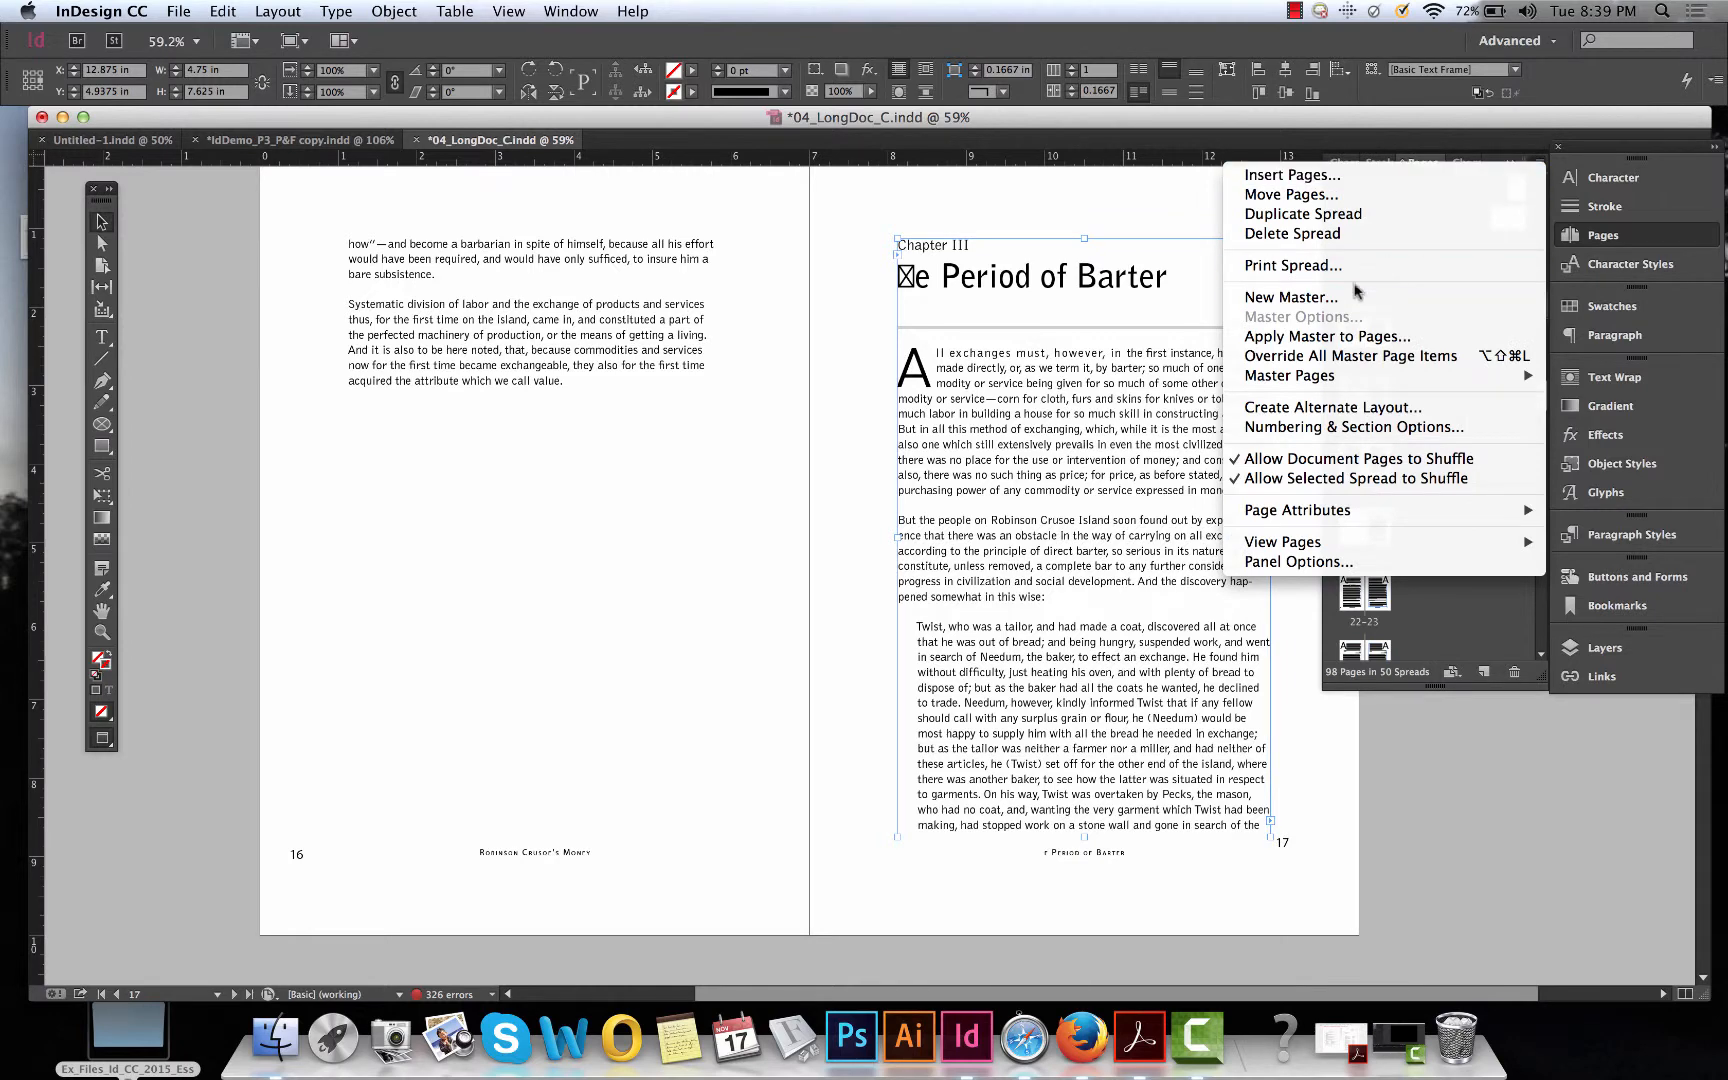
left_click(1295, 297)
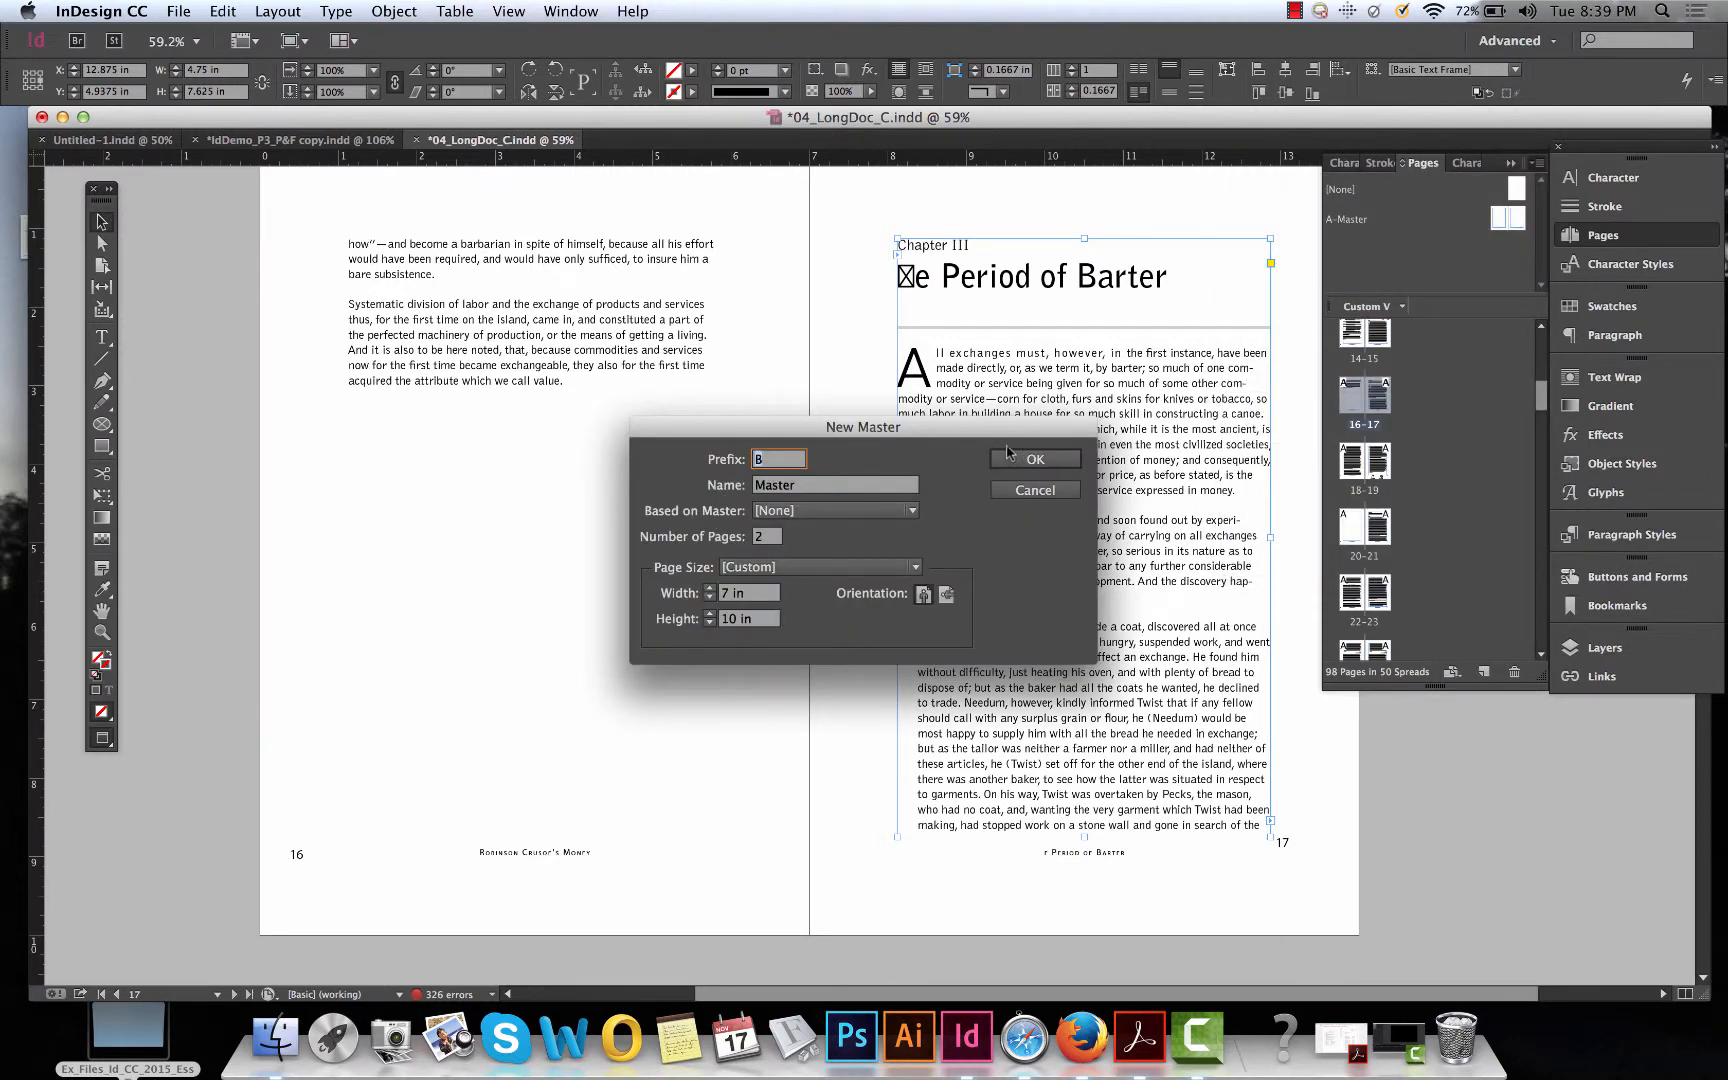
left_click(1034, 462)
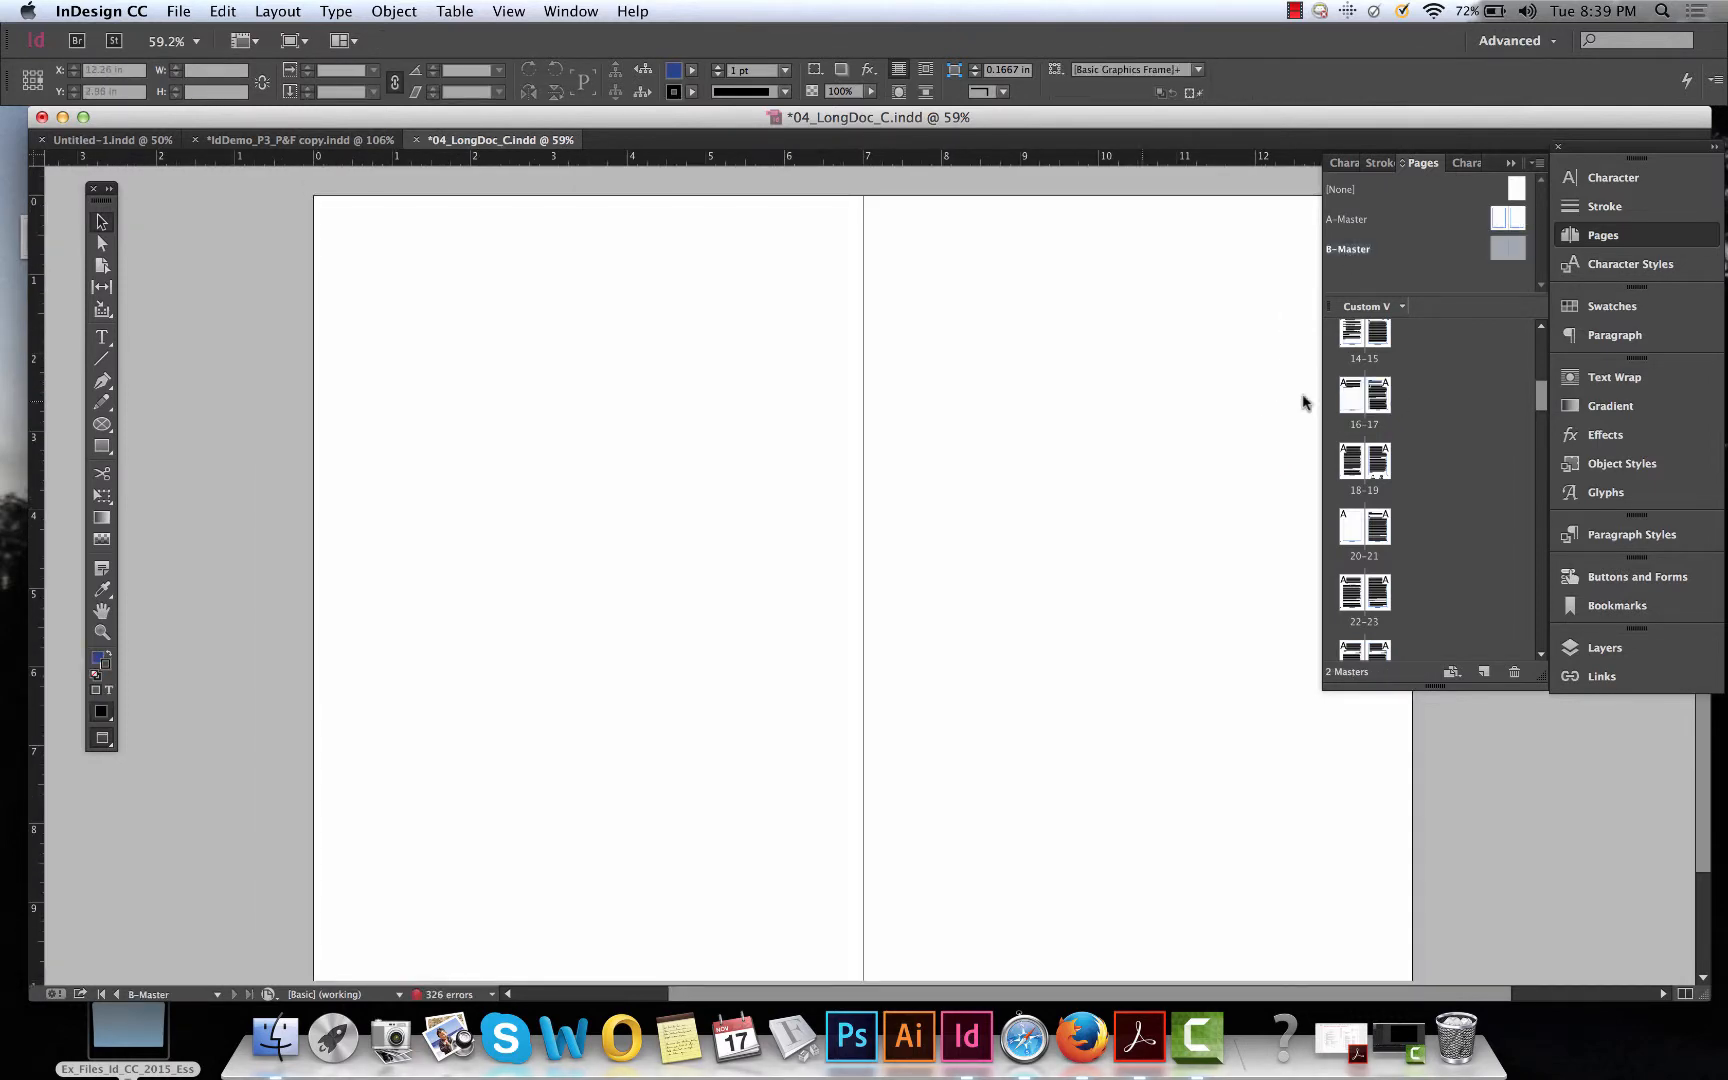
Apply the B-Master to page 16.
double_click(1355, 410)
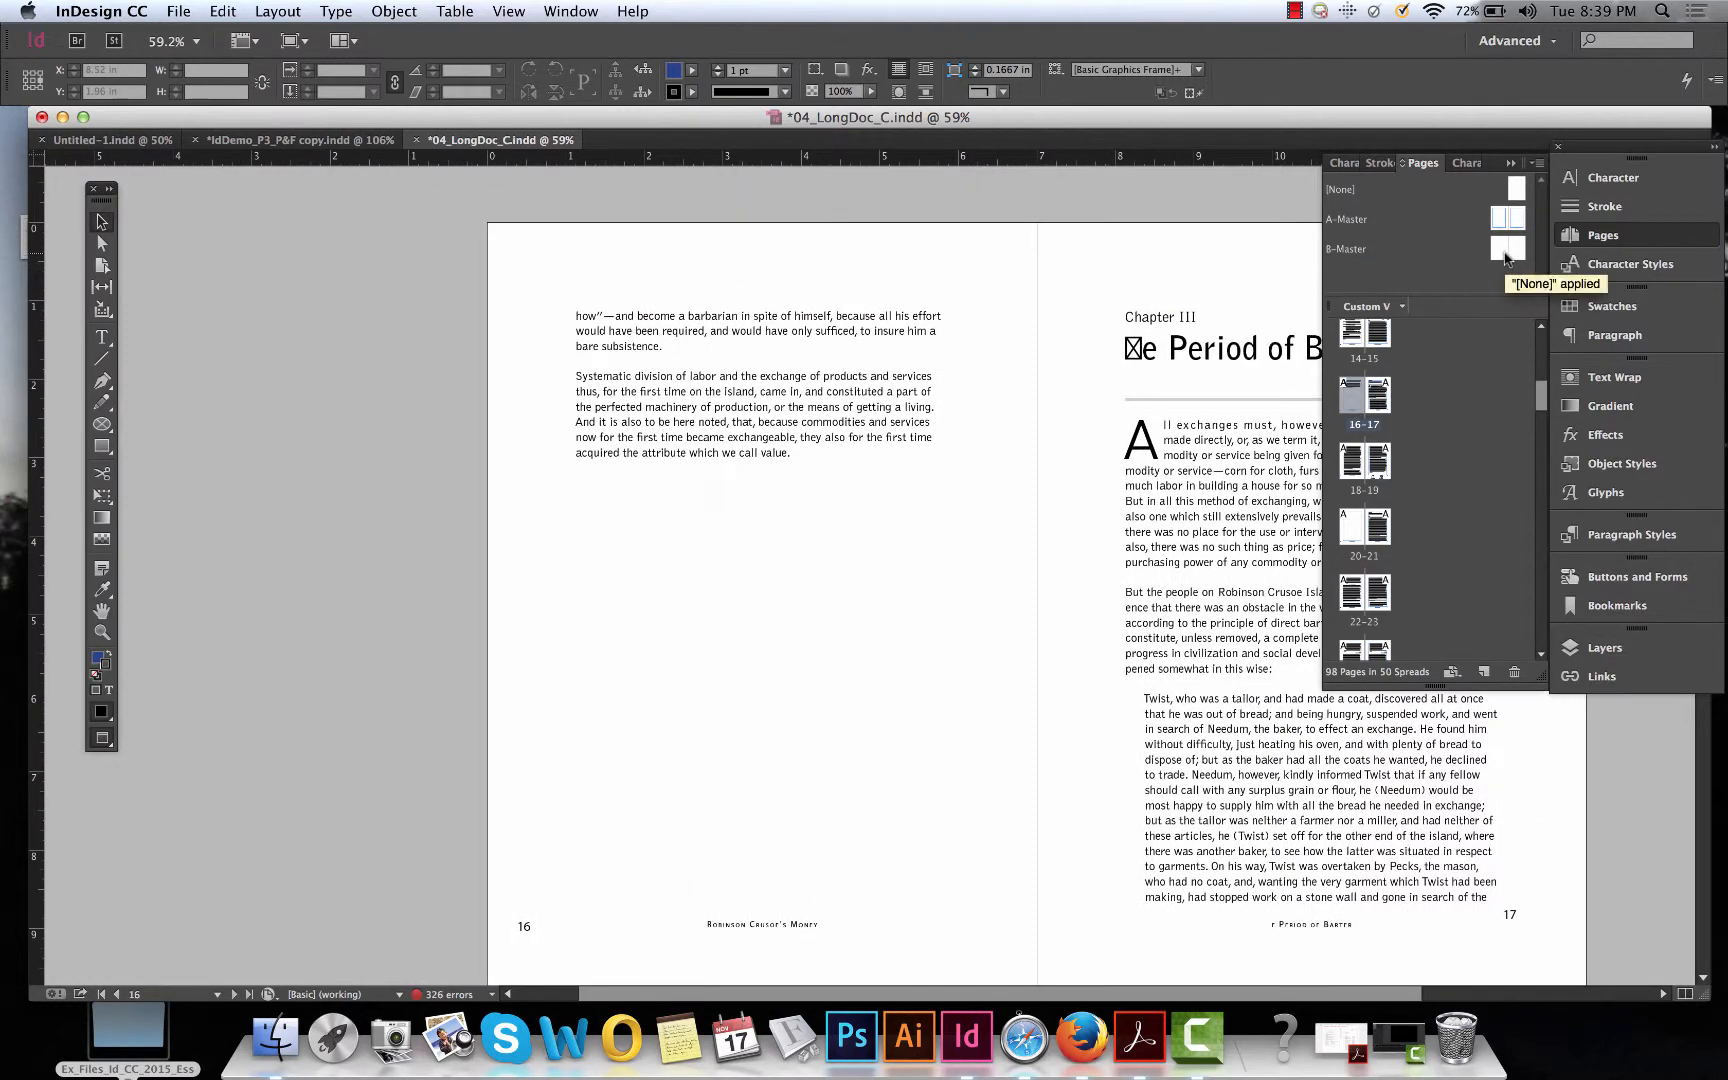
left_click_drag(1505, 257, 1356, 402)
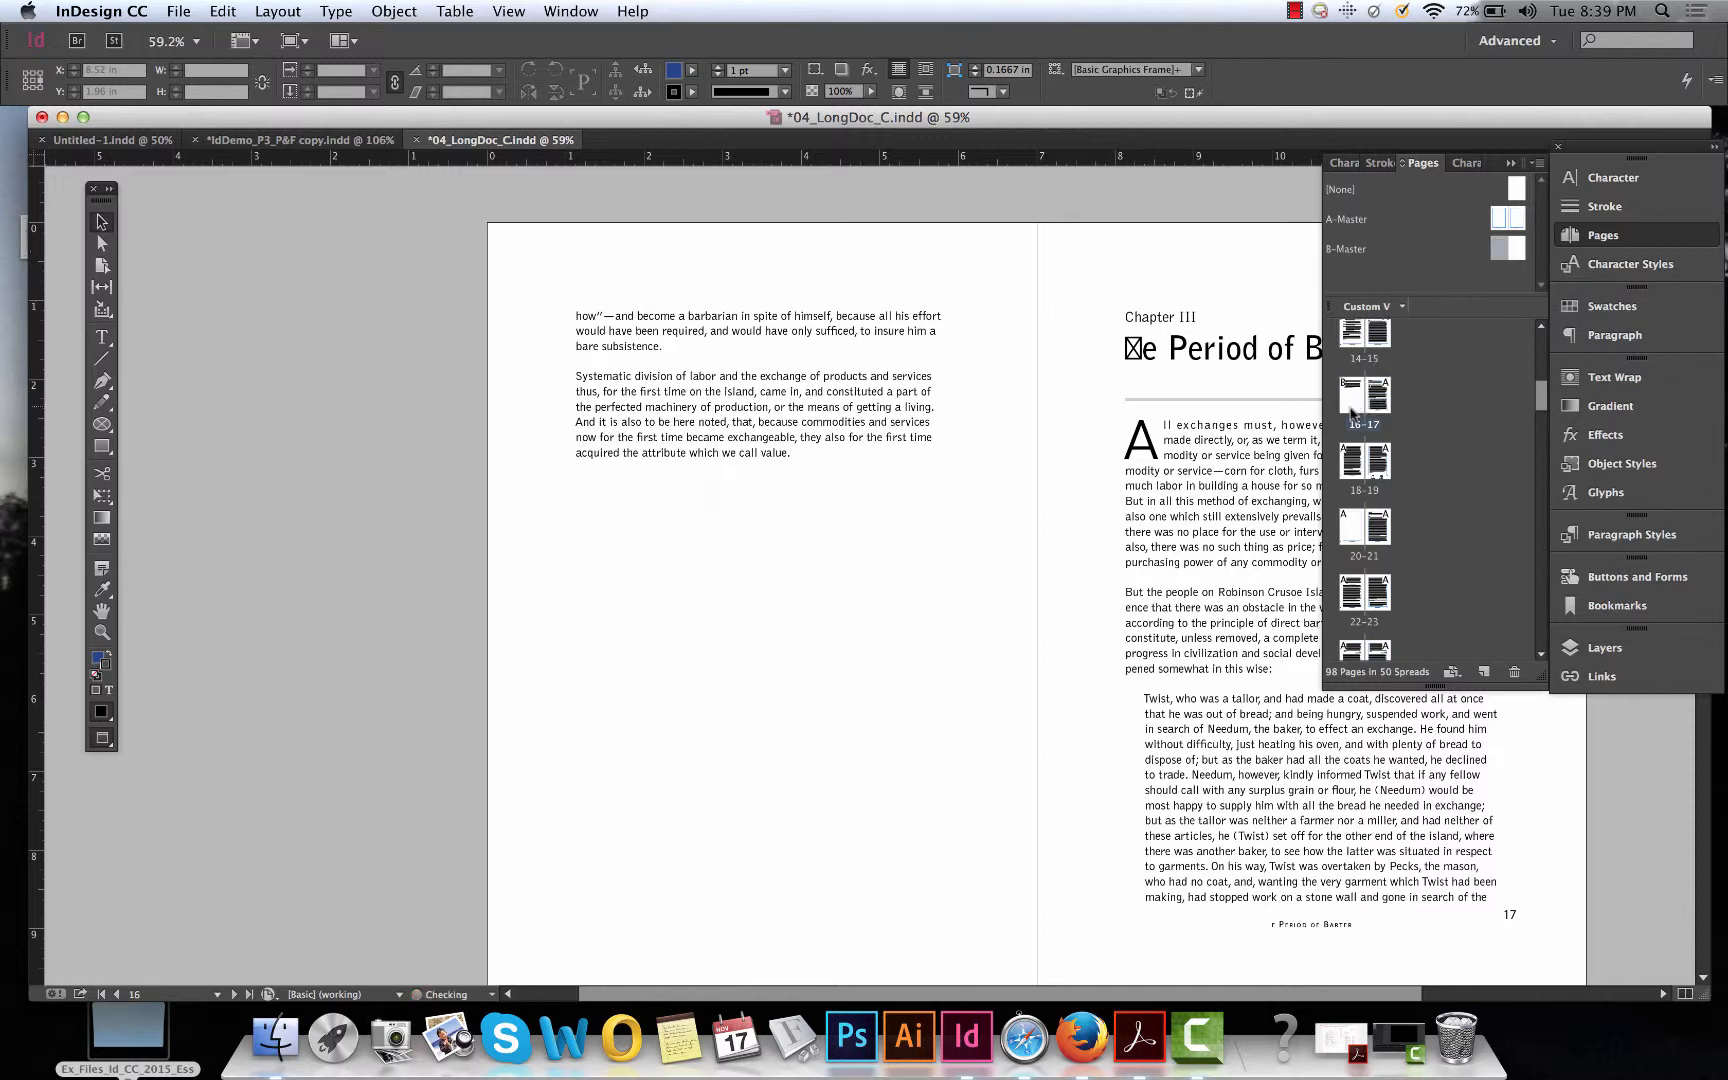
scroll(917, 617, "down", 3)
scroll(917, 617, "right", 1)
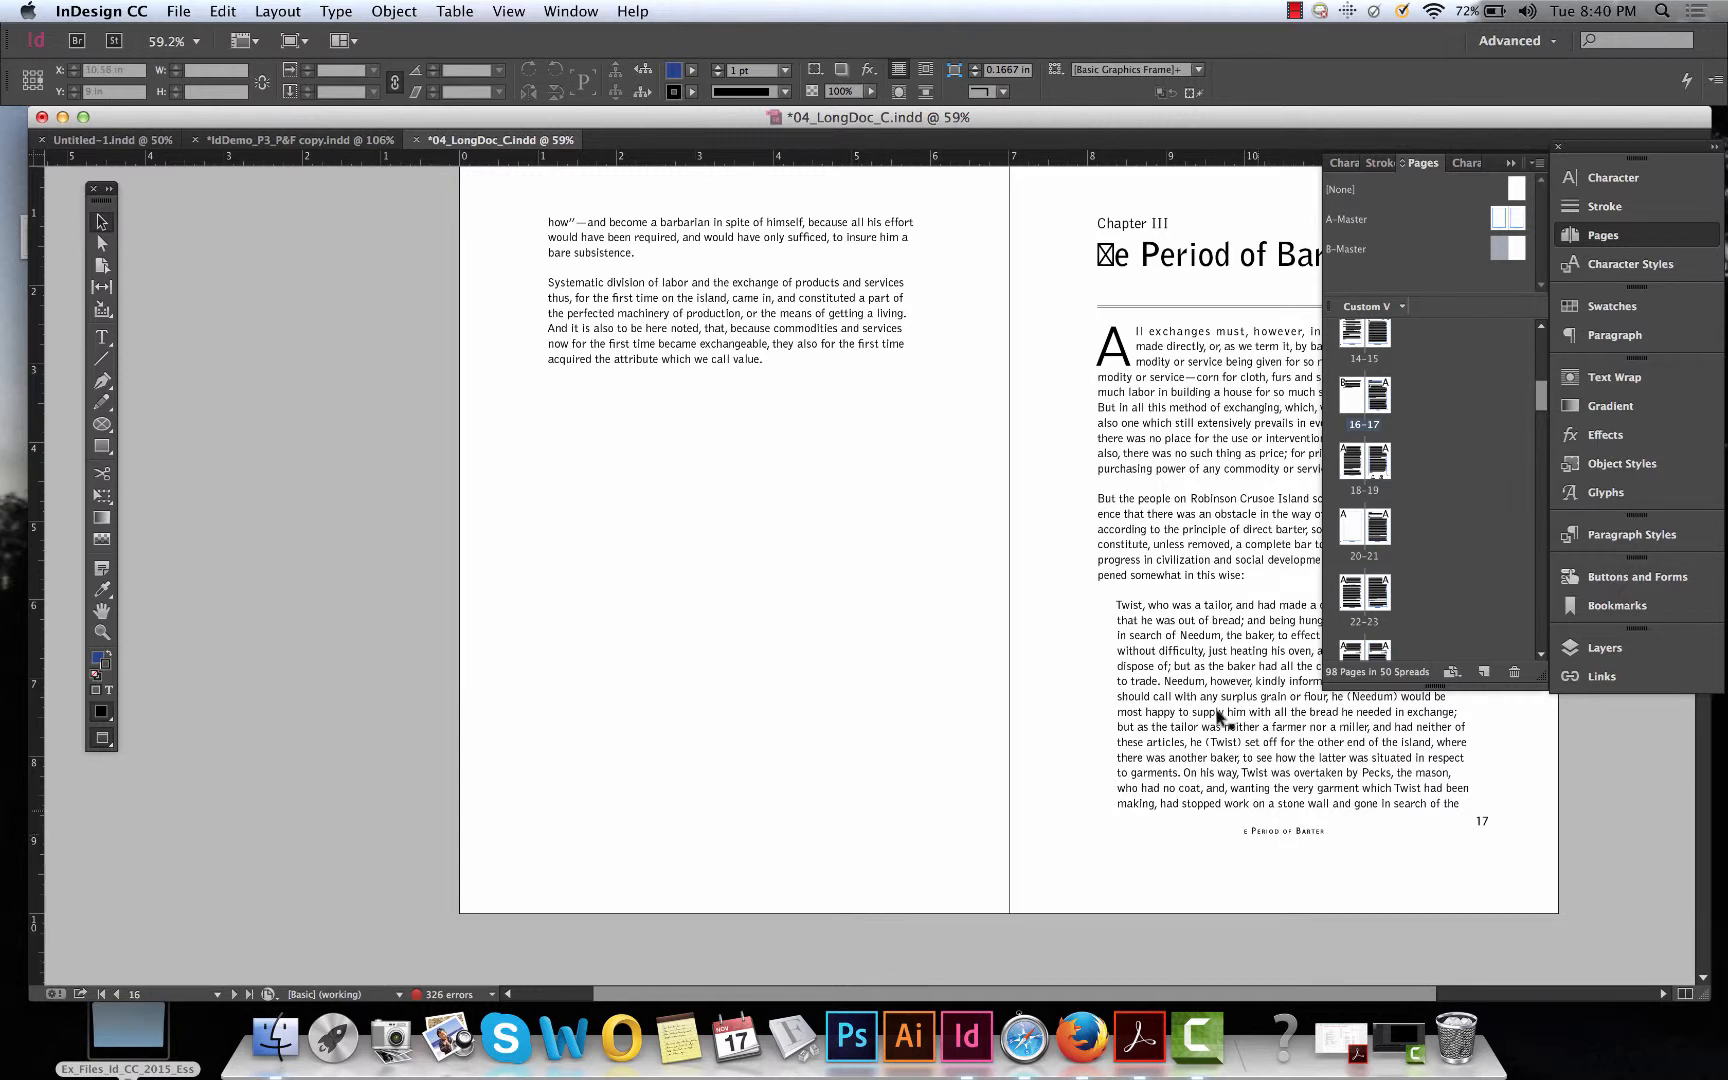
Apply the B-Master to page 17 as well.
scroll(969, 782, "right", 3)
scroll(969, 782, "up", 1)
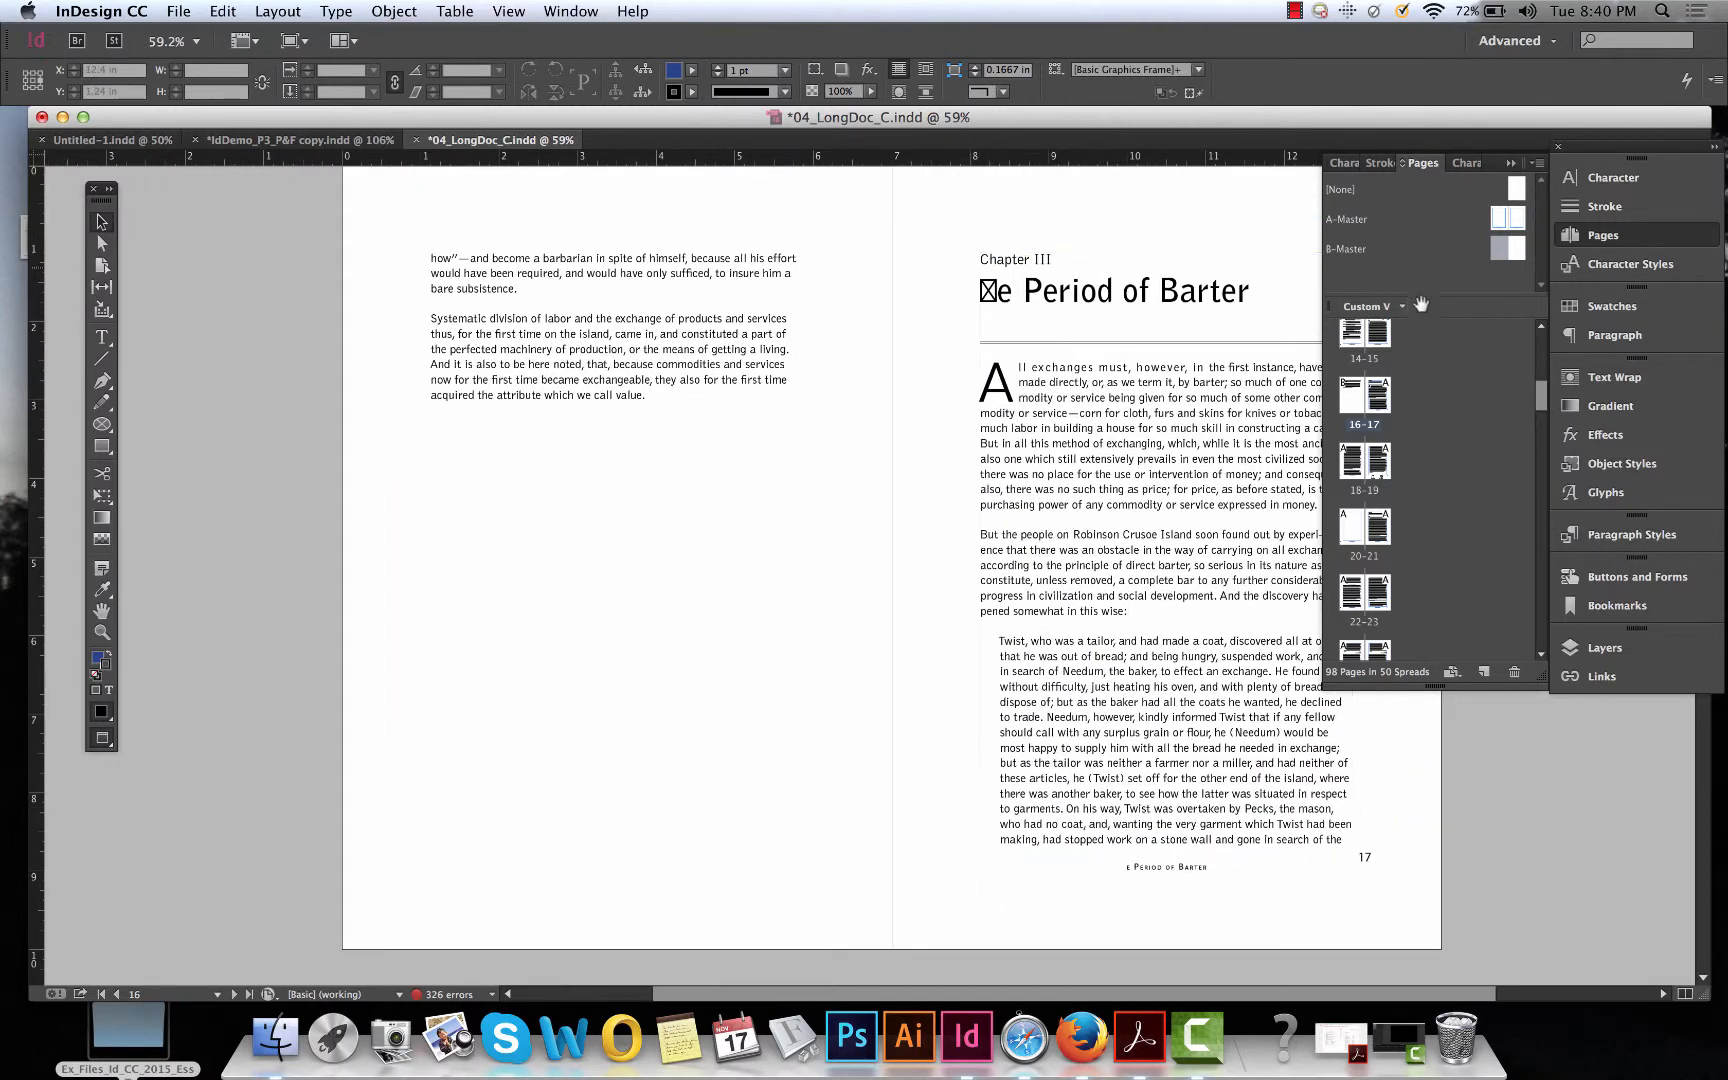
scroll(777, 498, "up", 1)
scroll(777, 498, "right", 1)
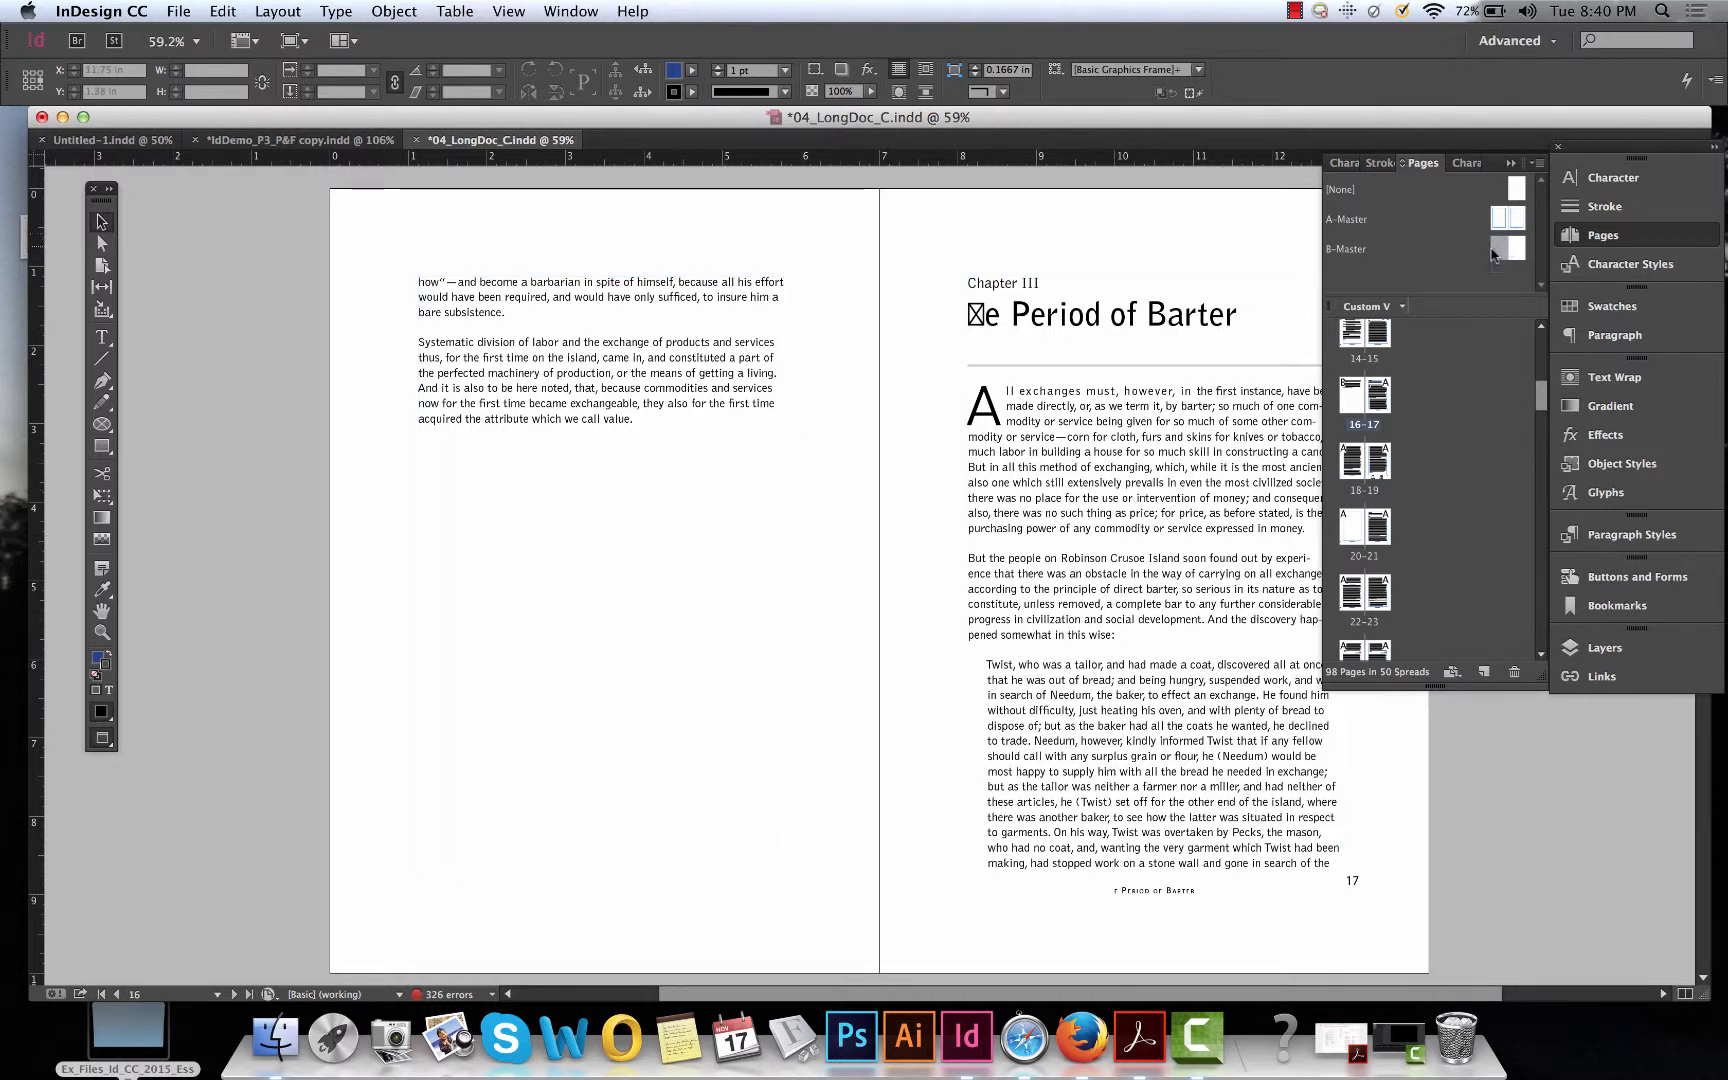
left_click_drag(1507, 253, 1380, 405)
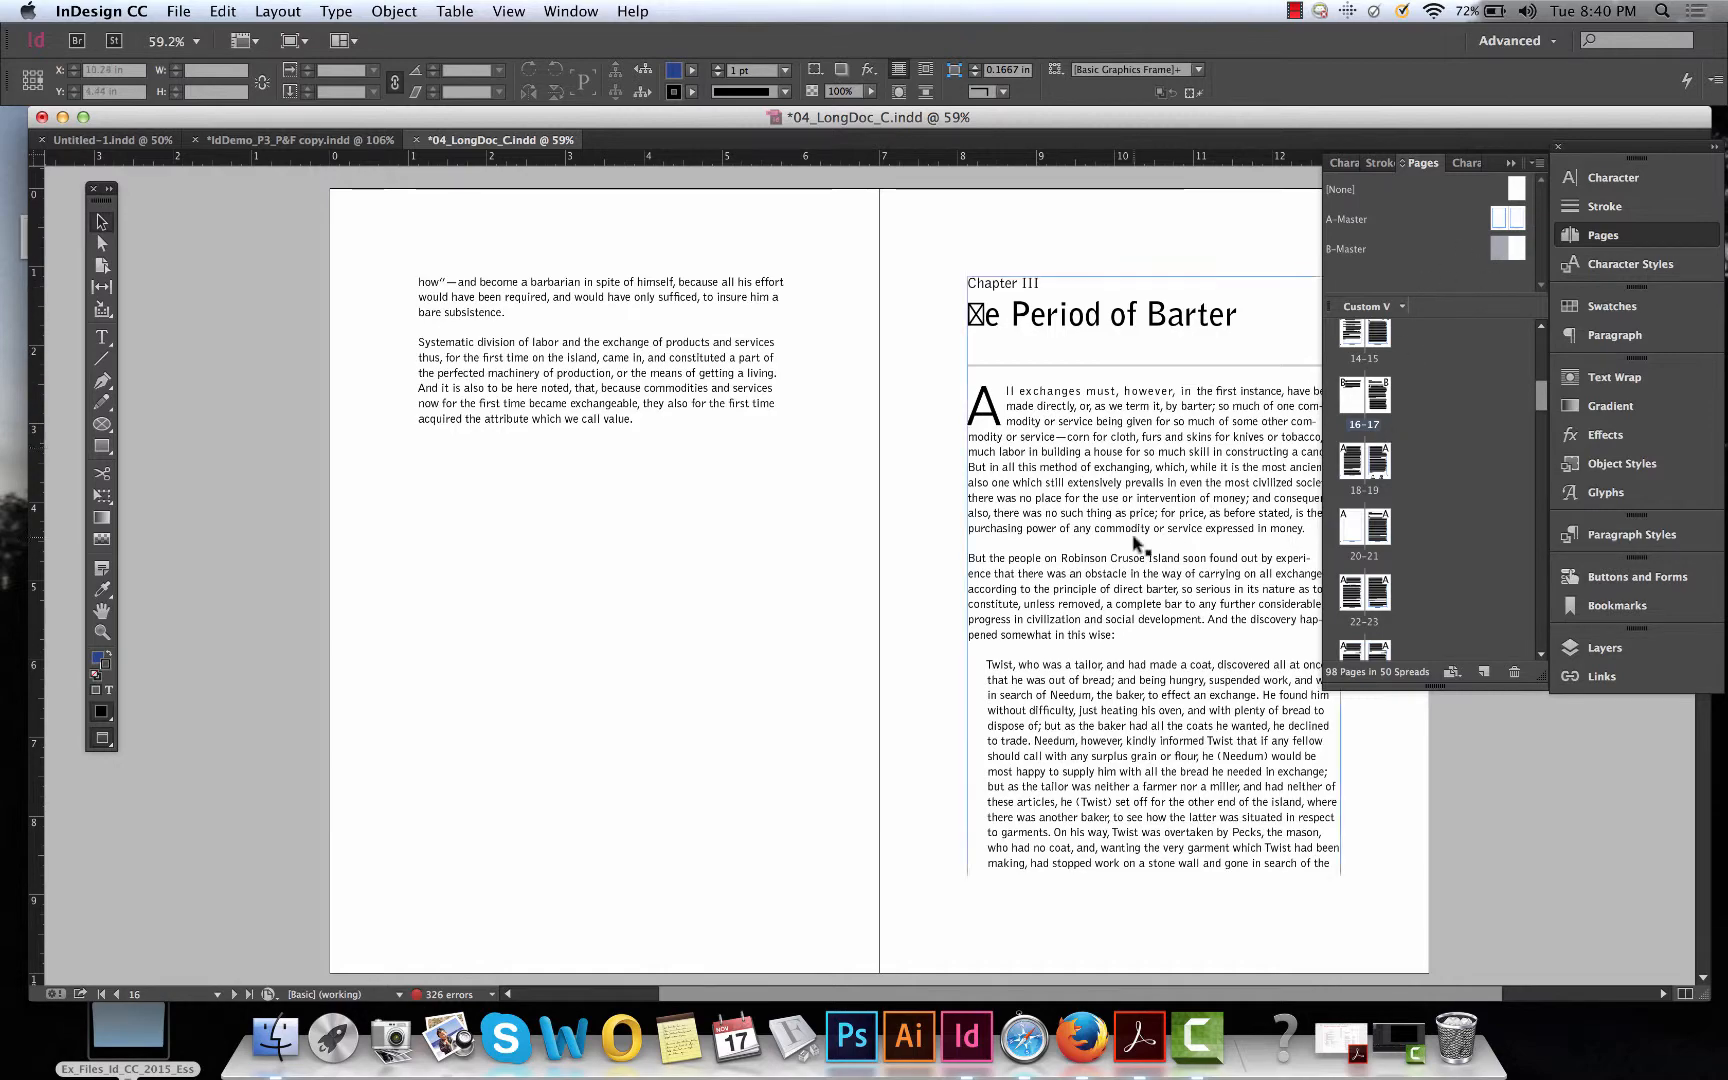
scroll(1135, 548, "down", 15)
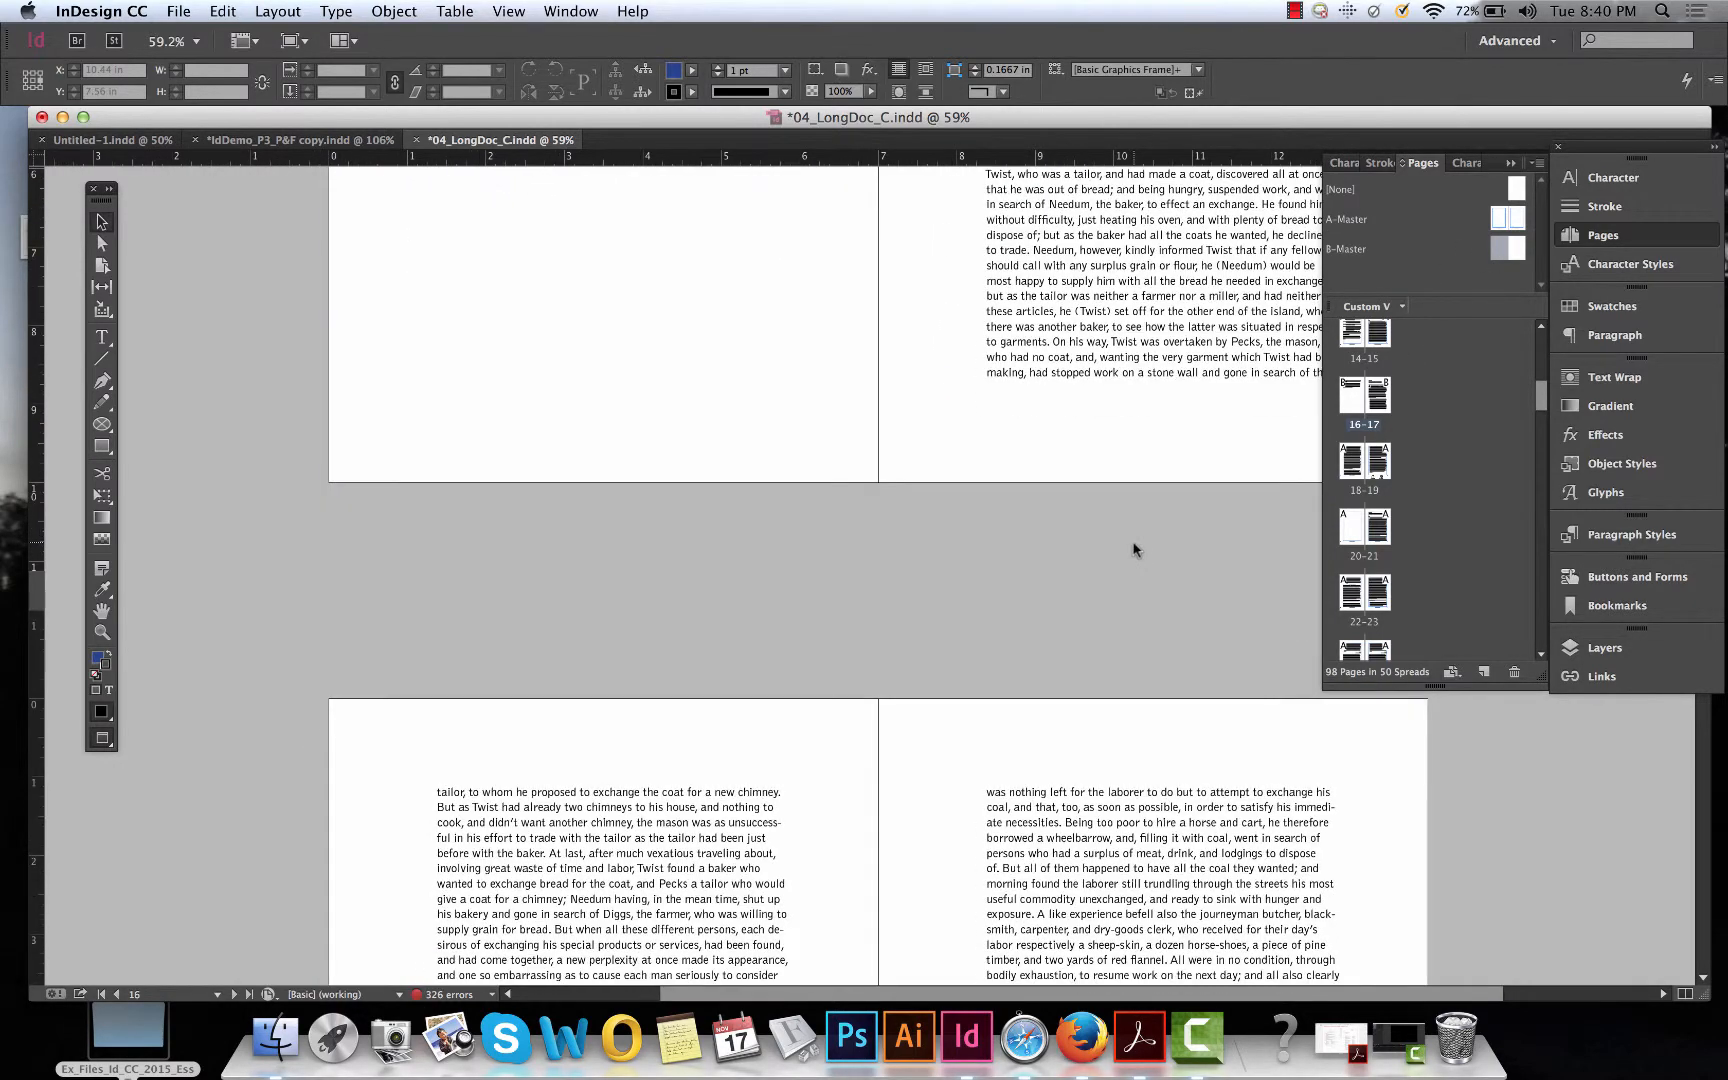
Scroll through the document spreads and Pages panel to review the chapter opening pages.
scroll(1135, 552, "down", 2)
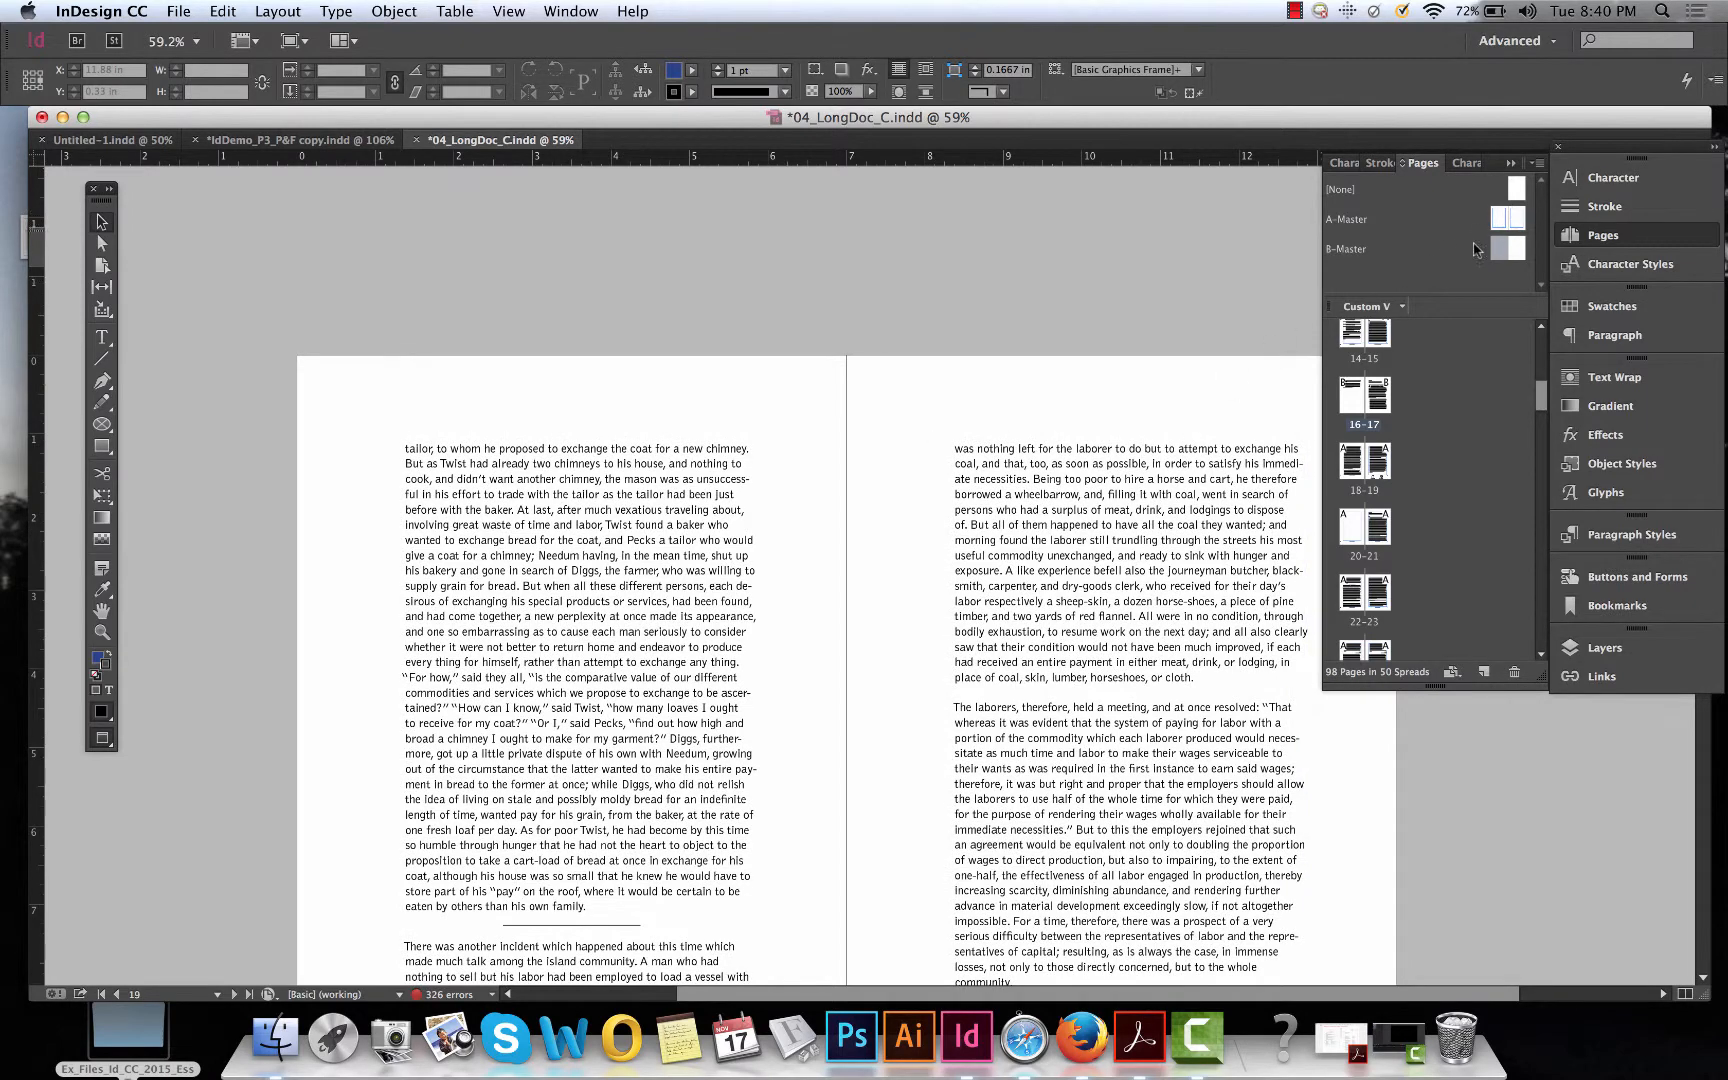
scroll(1082, 452, "down", 8)
scroll(961, 601, "down", 7)
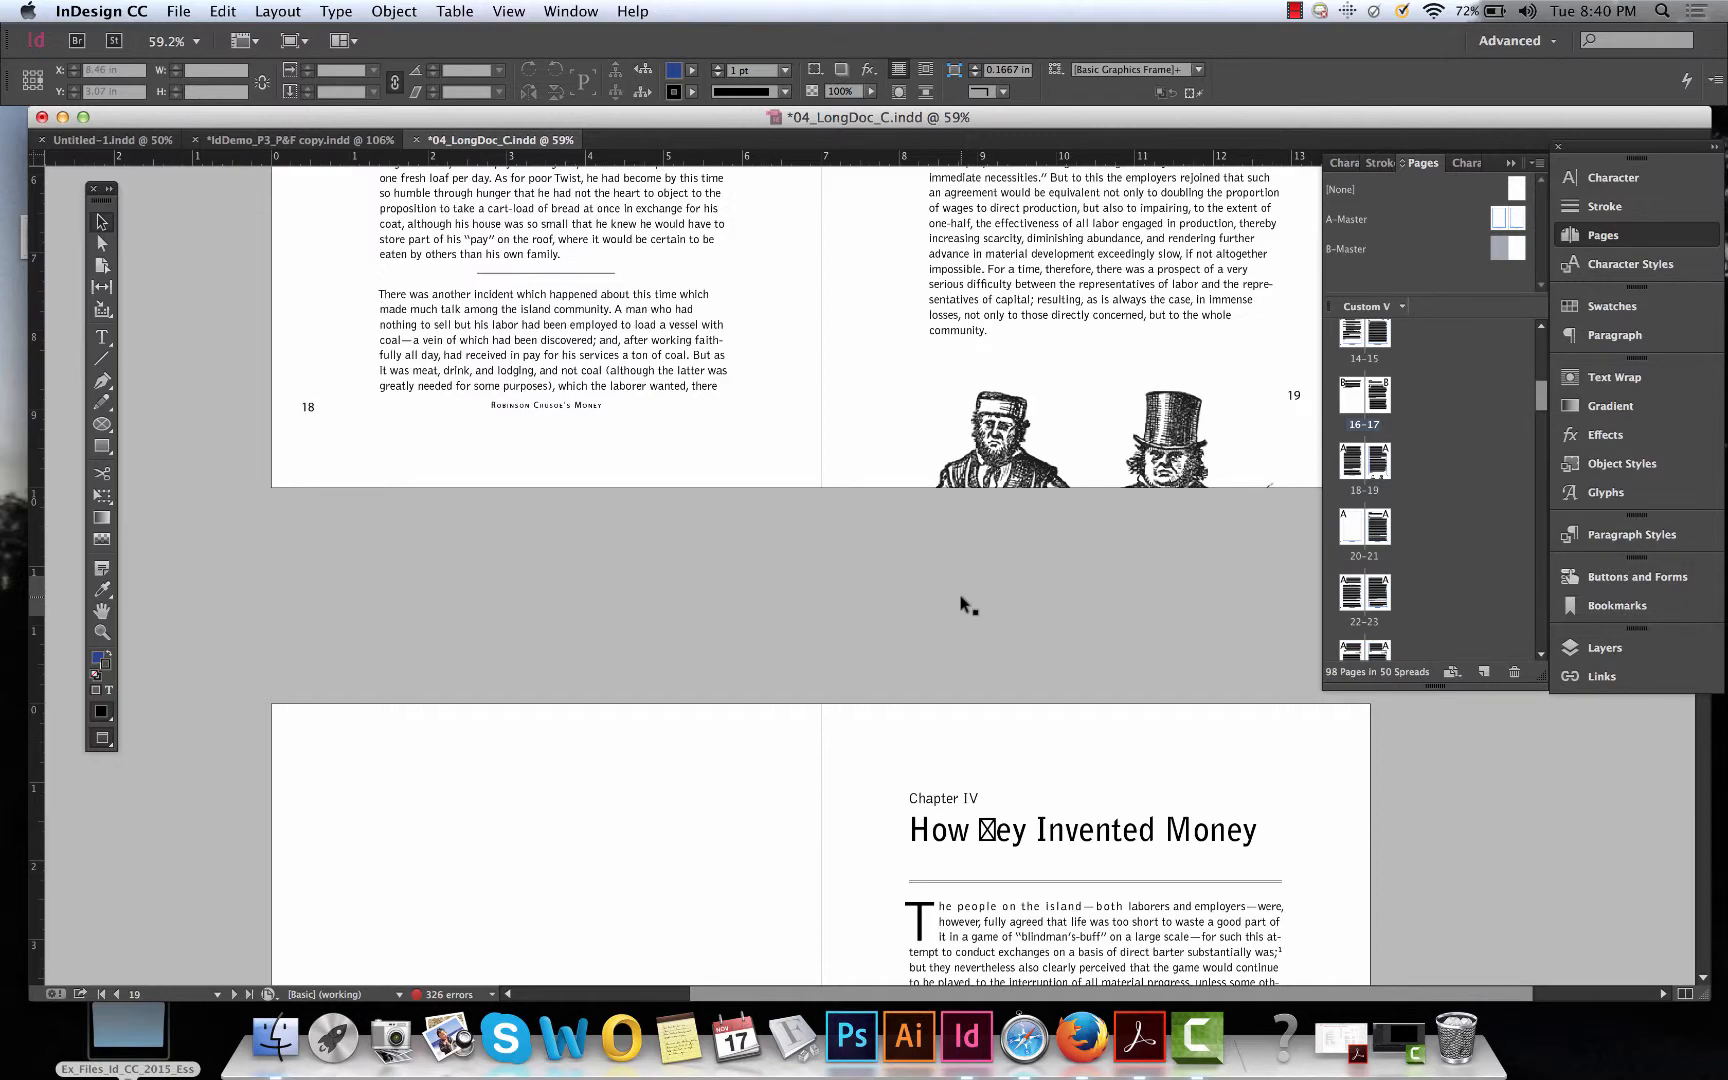
scroll(959, 593, "down", 14)
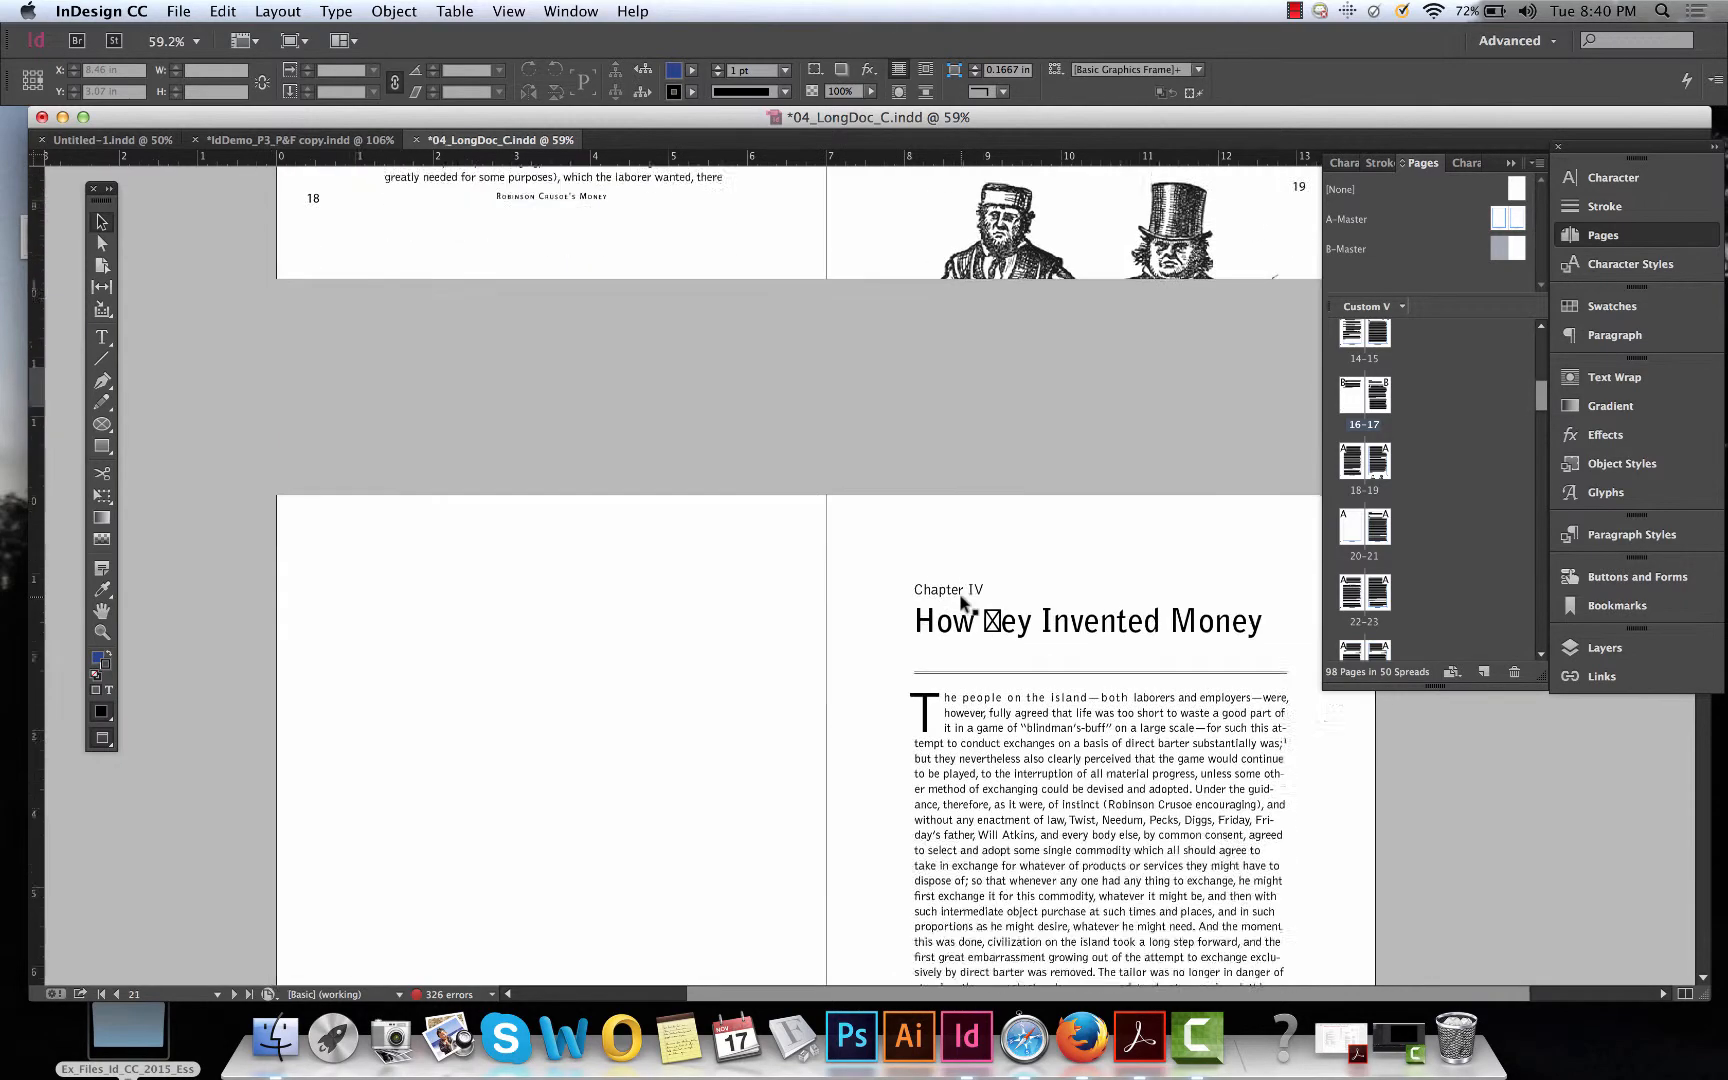
scroll(961, 601, "down", 12)
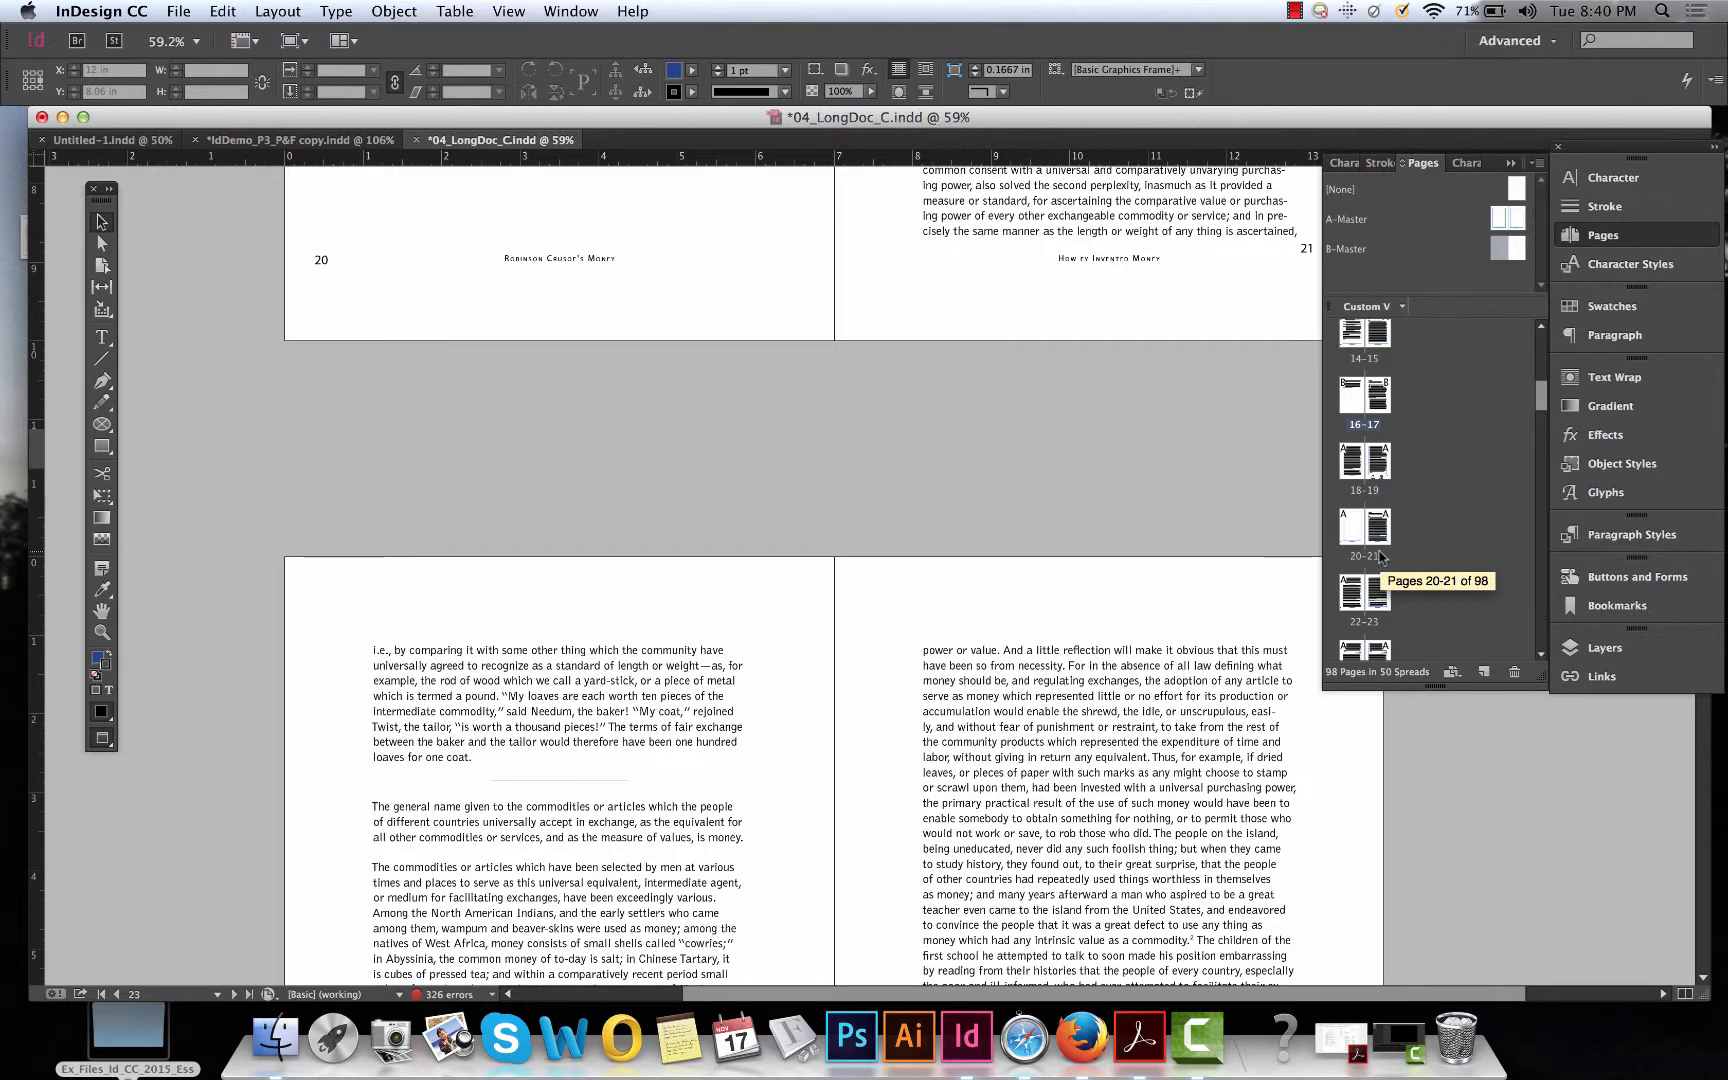
scroll(1380, 557, "up", 1)
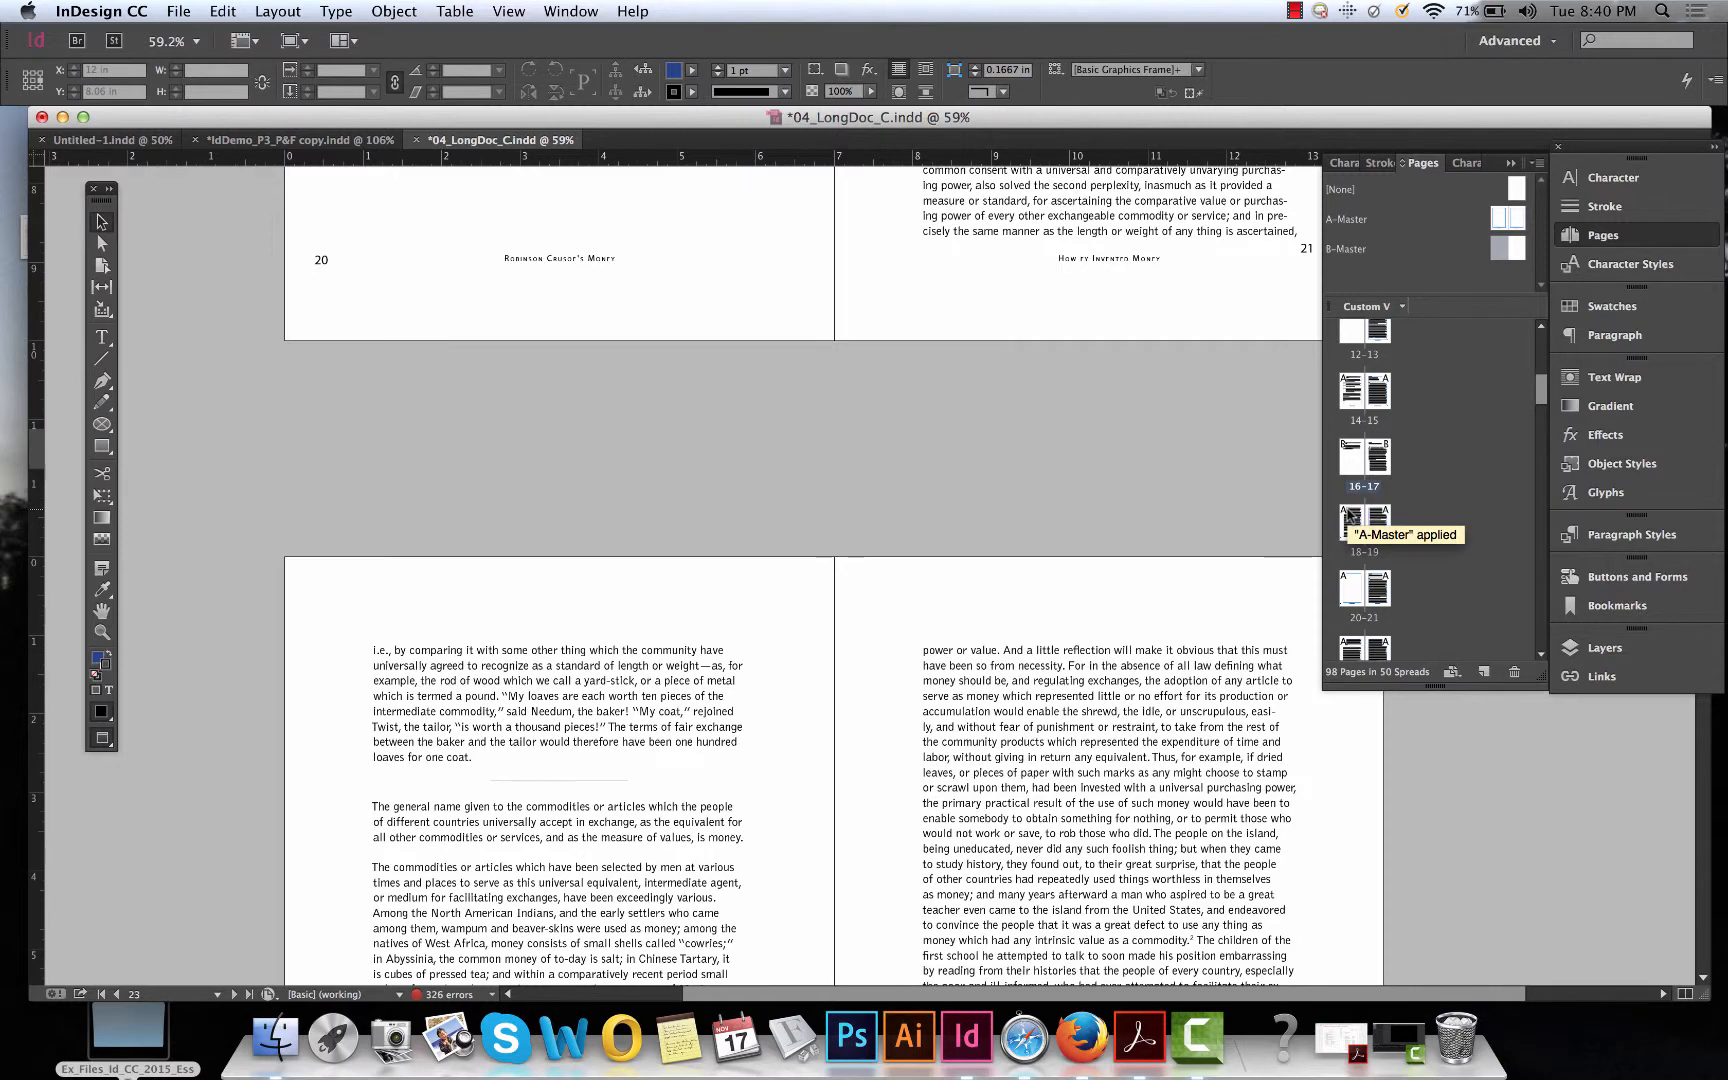
scroll(1103, 563, "down", 5)
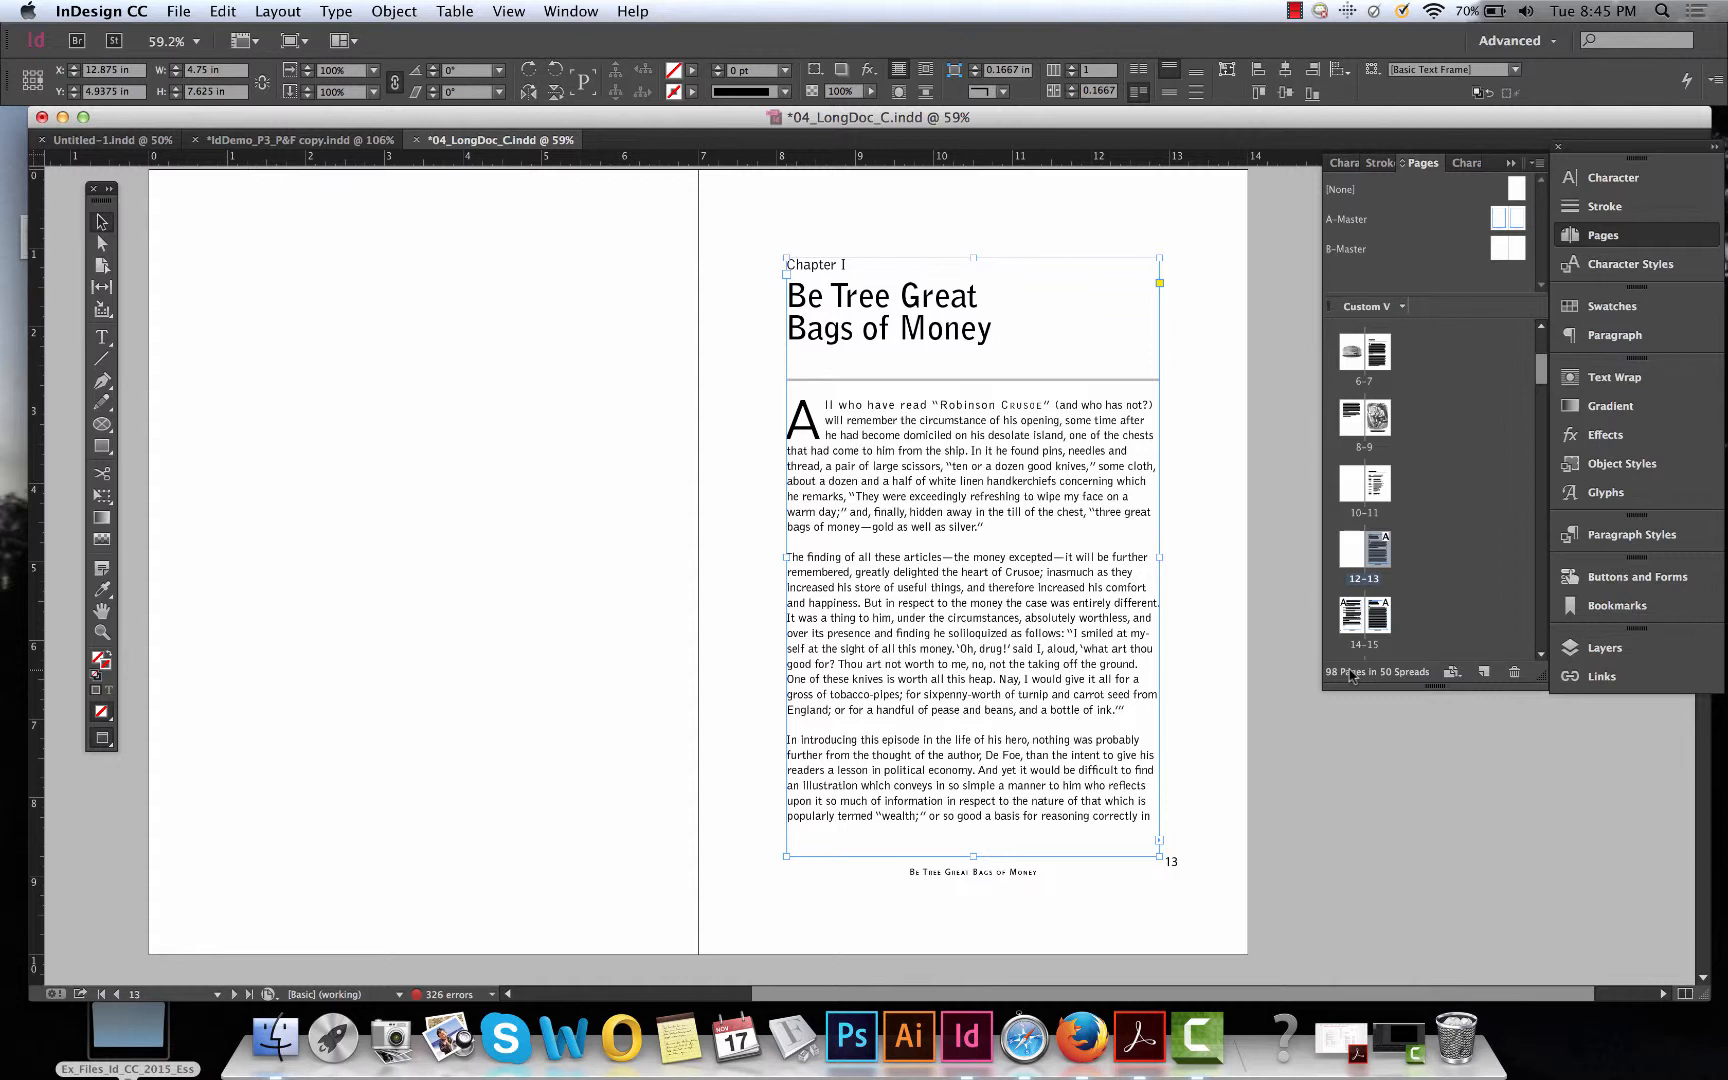
scroll(1040, 460, "down", 1)
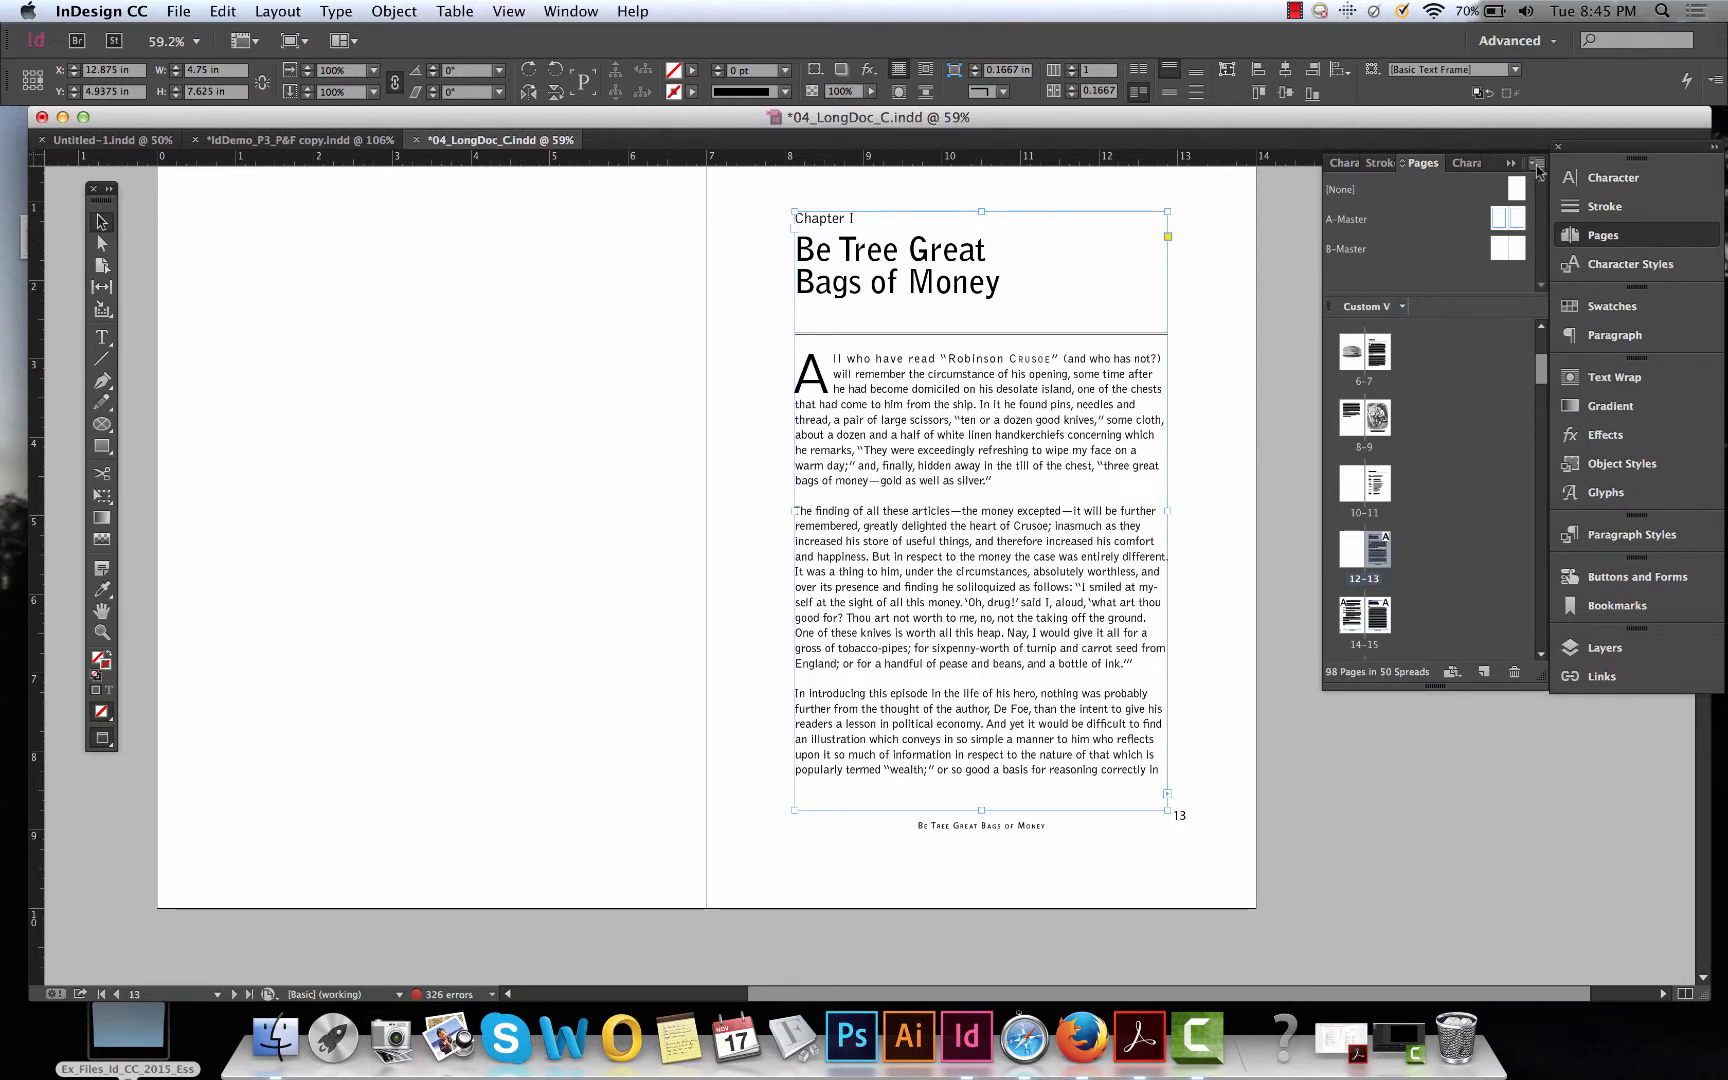
Start a new section at the Chapter I page with page numbering starting at 1, accepting the duplicate-number warning.
left_click(1536, 165)
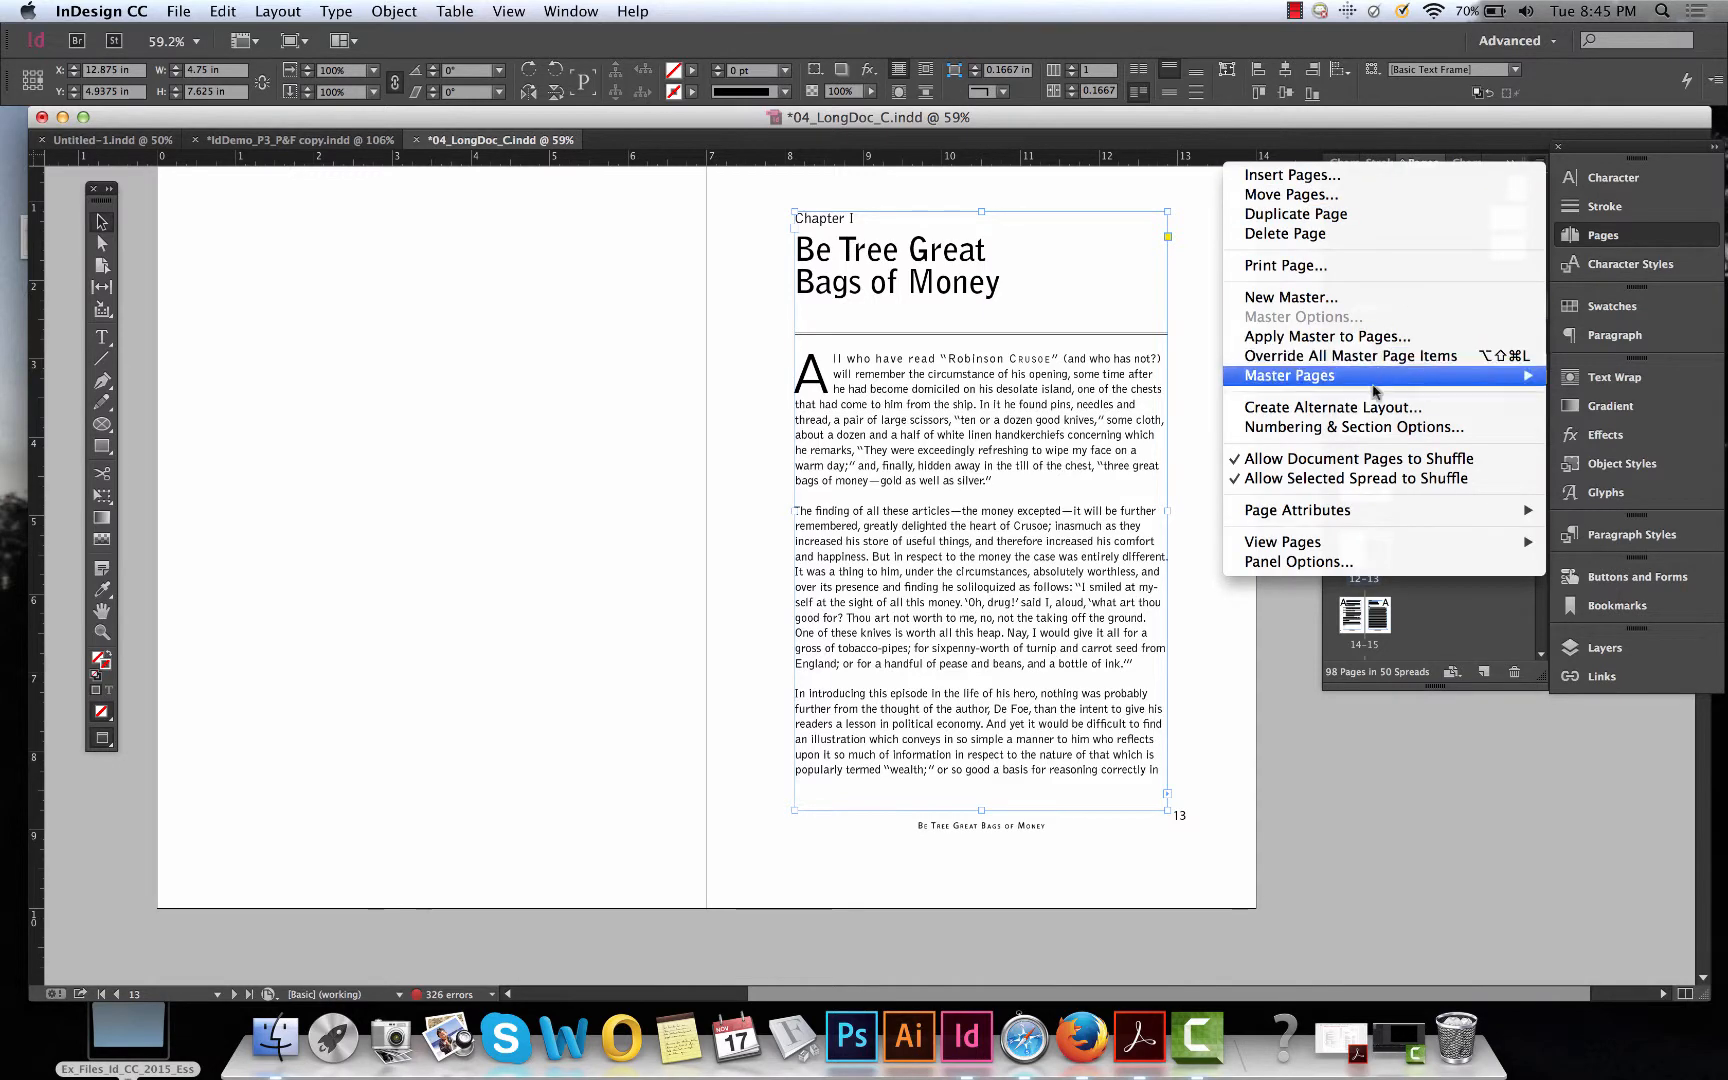
left_click(1367, 427)
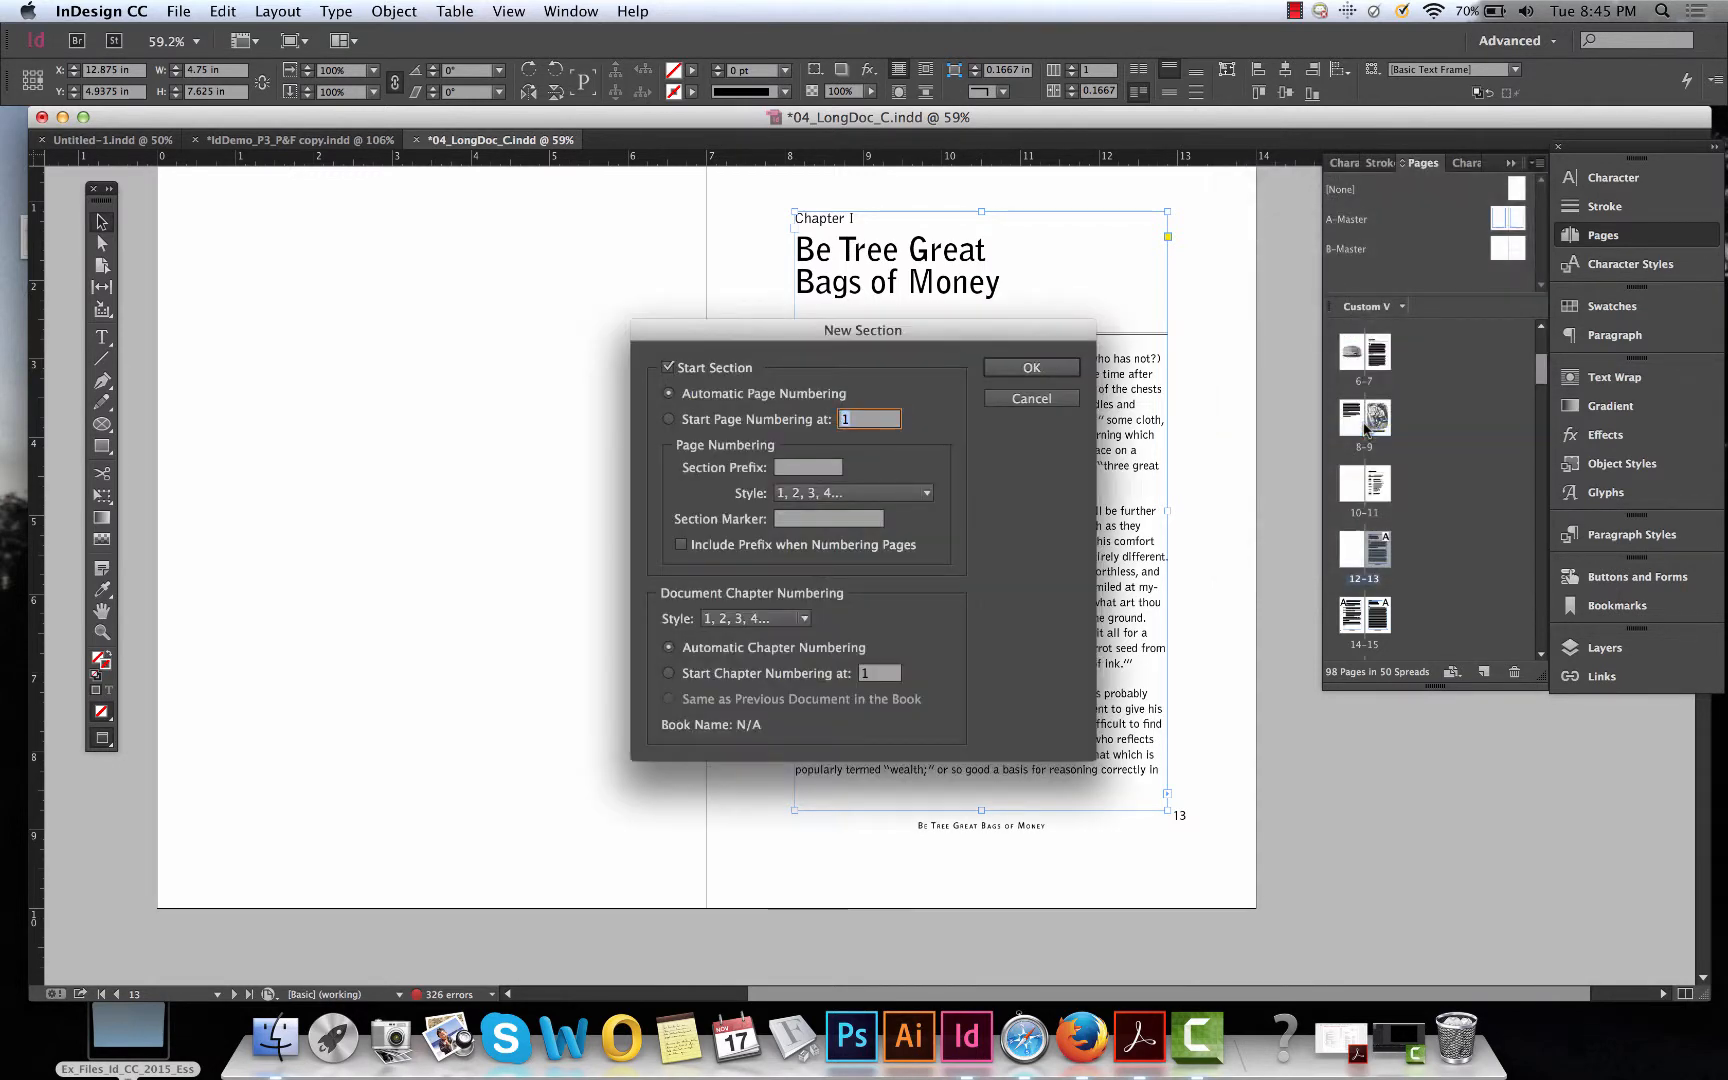
left_click_drag(930, 338, 610, 321)
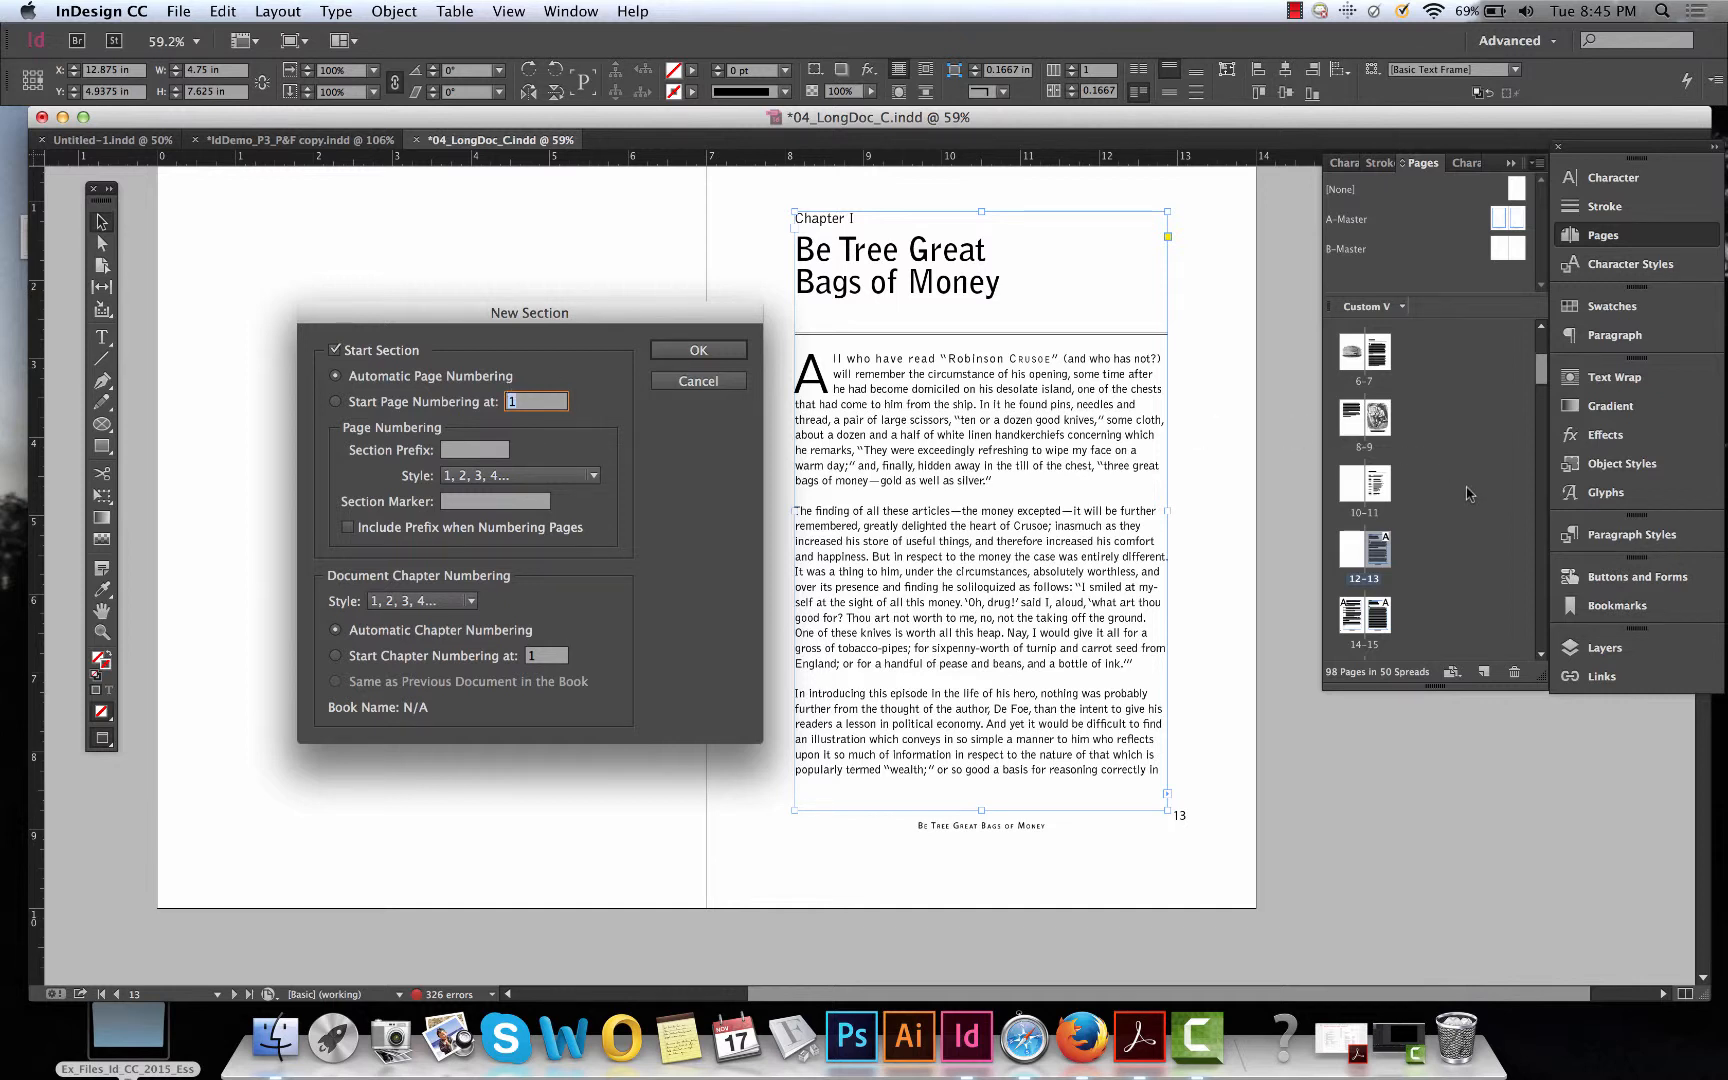
left_click(336, 403)
left_click(721, 353)
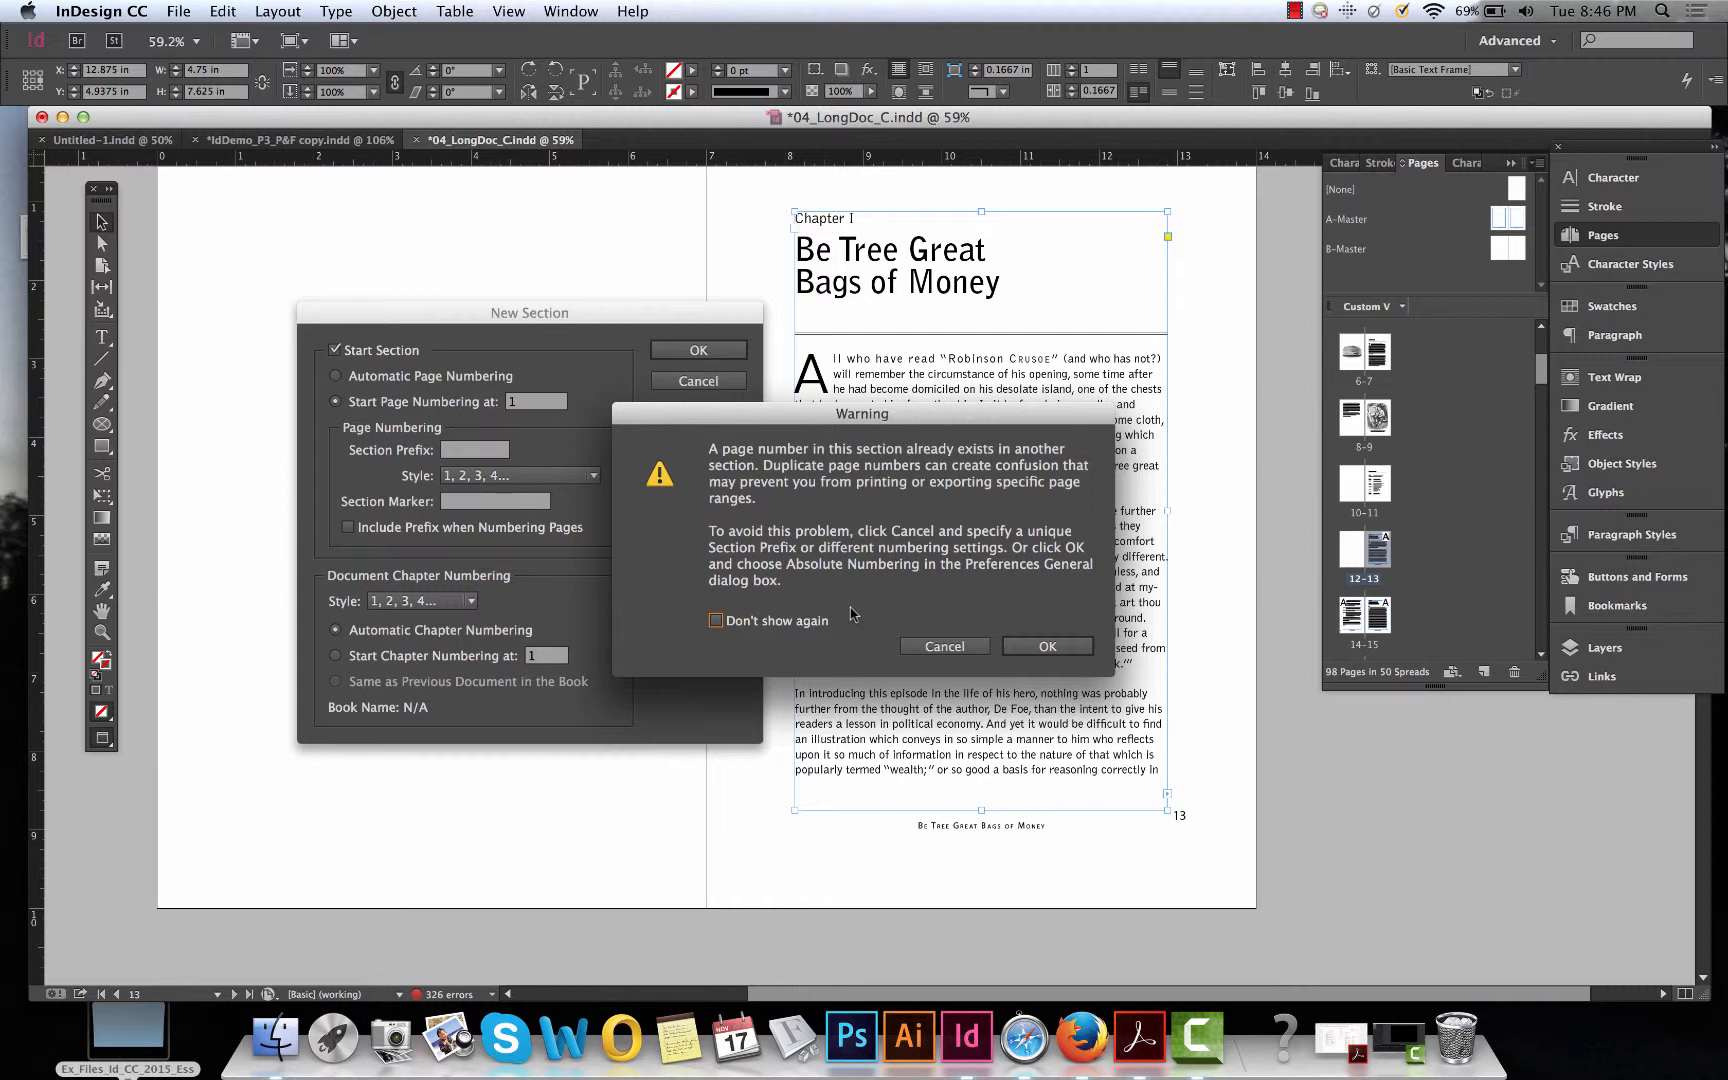
left_click(1030, 647)
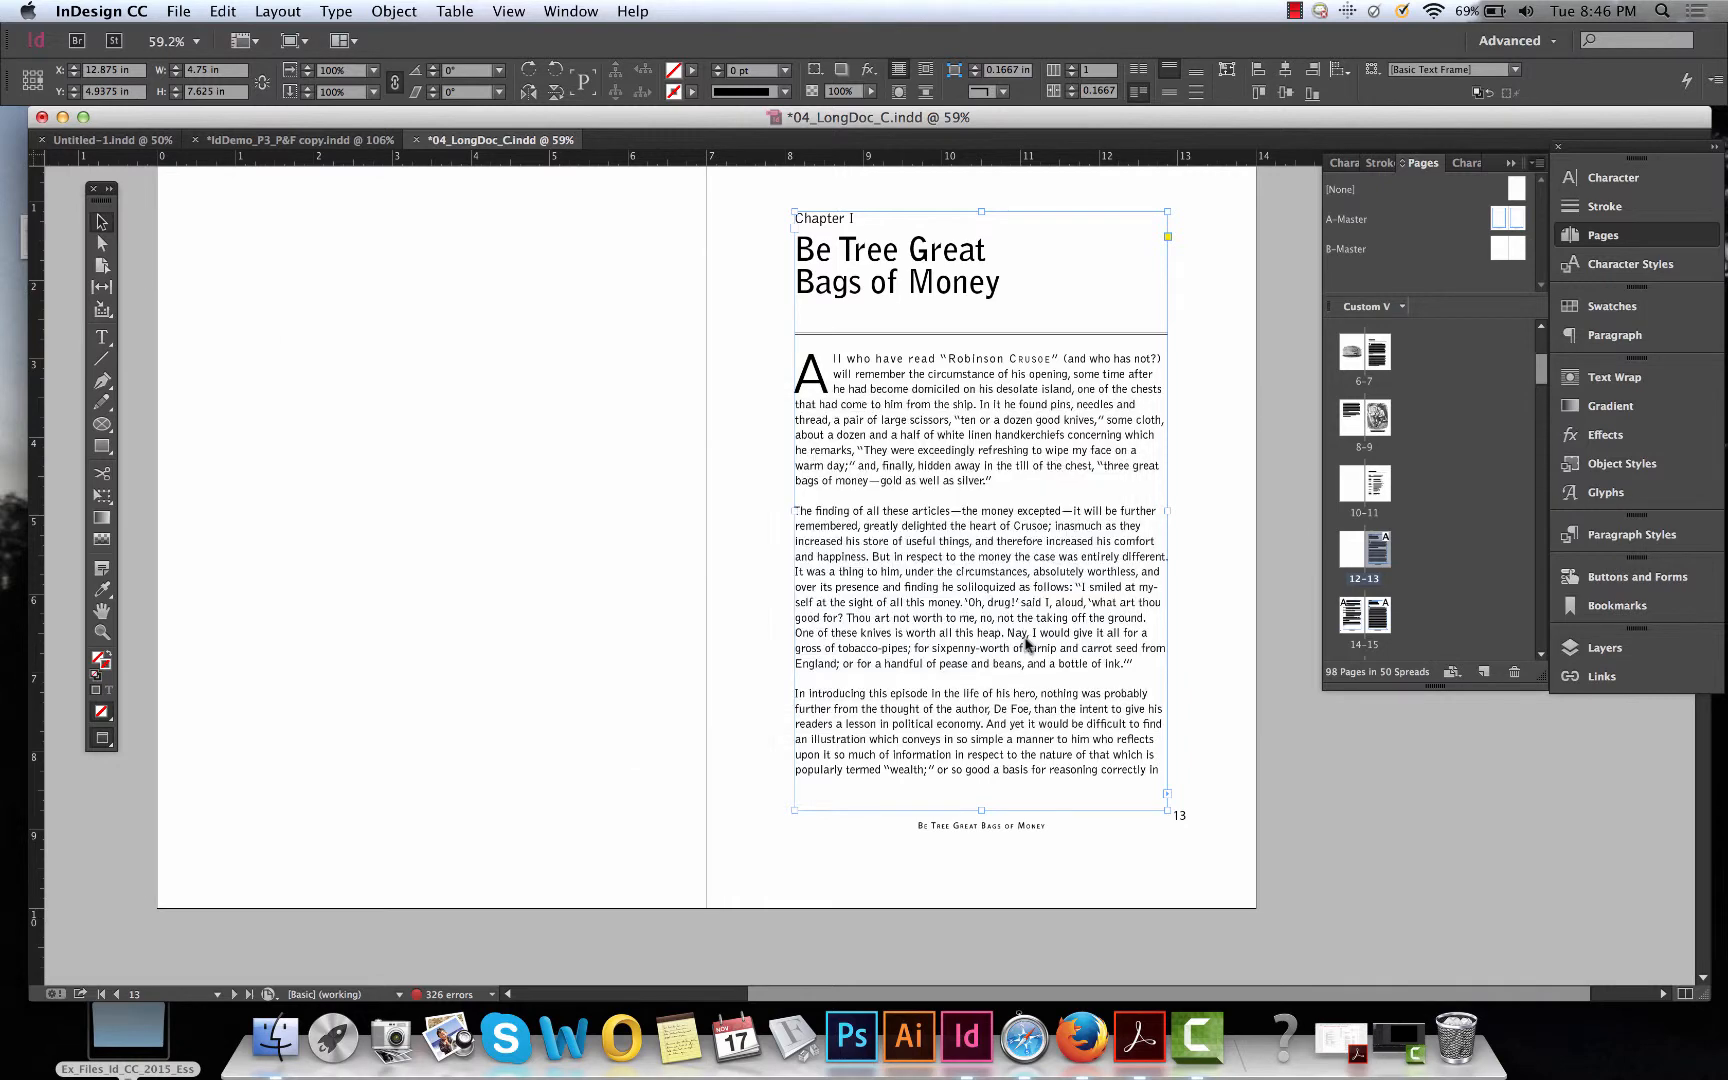
Scroll through the Pages panel thumbnails to check the page numbering of the front matter.
scroll(1240, 721, "left", 2)
scroll(1240, 721, "down", 2)
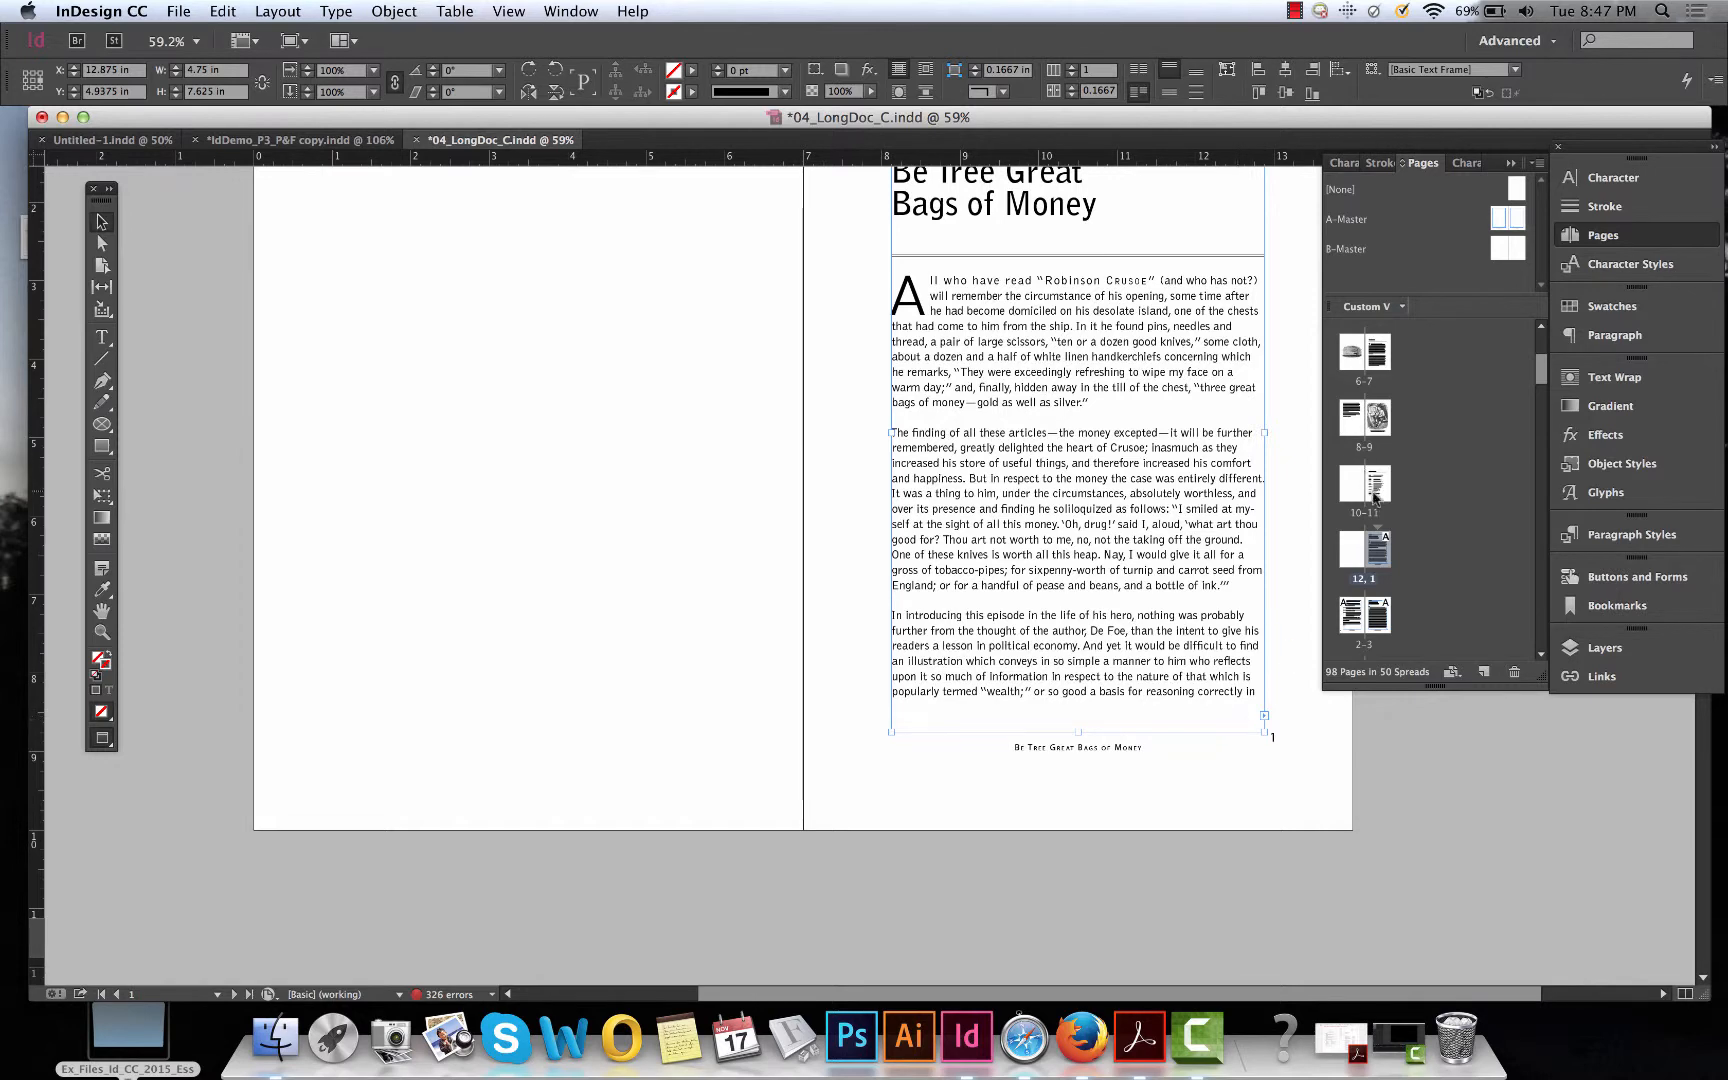
scroll(1140, 620, "up", 5)
scroll(1140, 620, "right", 1)
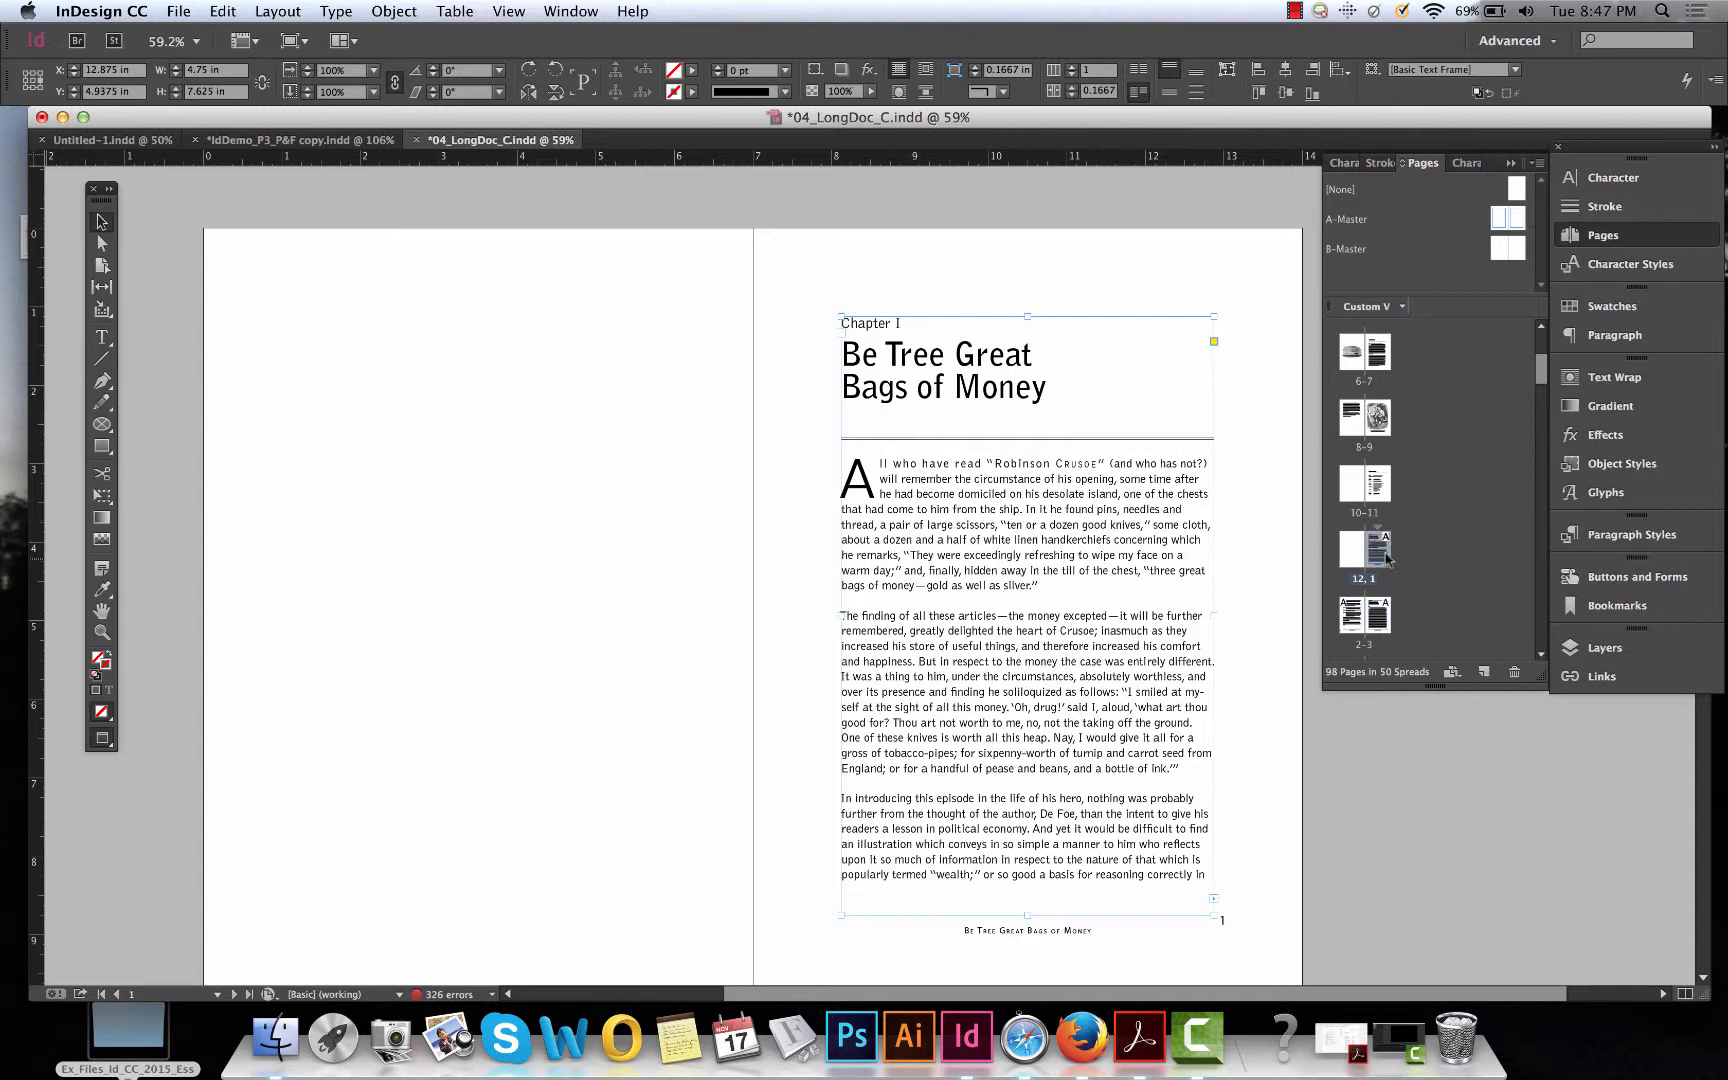
scroll(1394, 540, "up", 4)
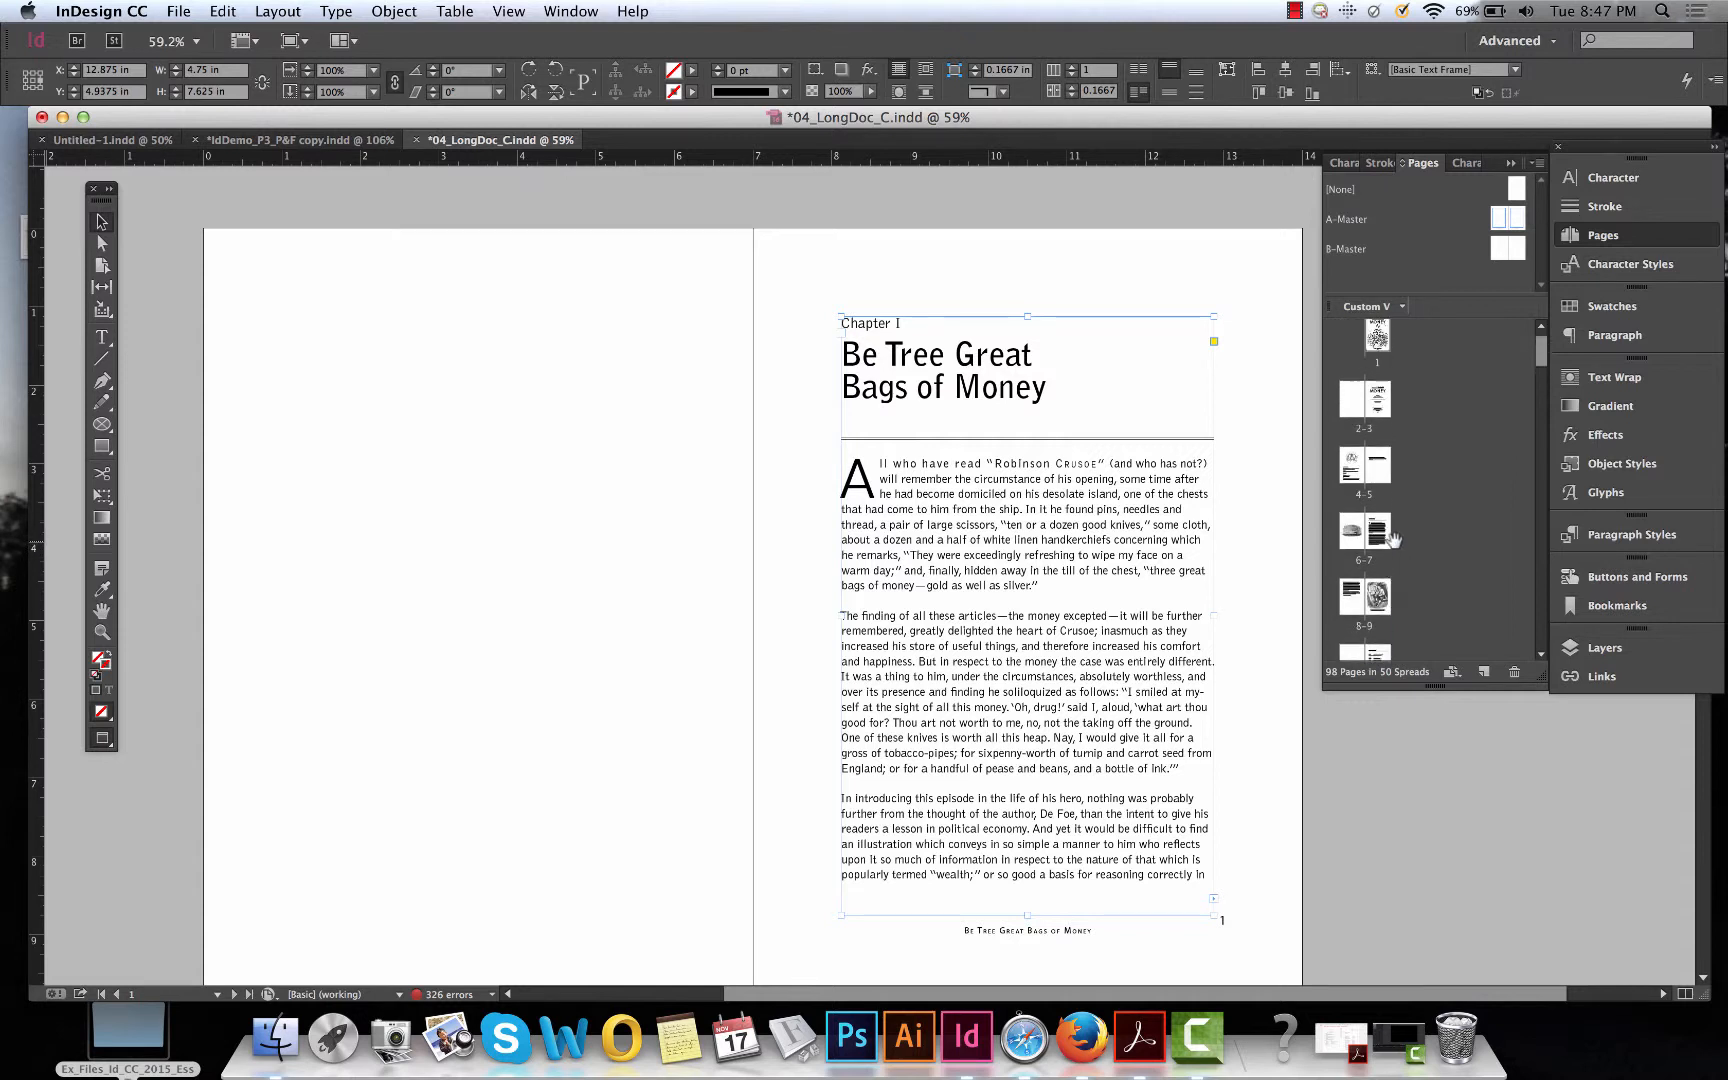
scroll(1368, 543, "down", 3)
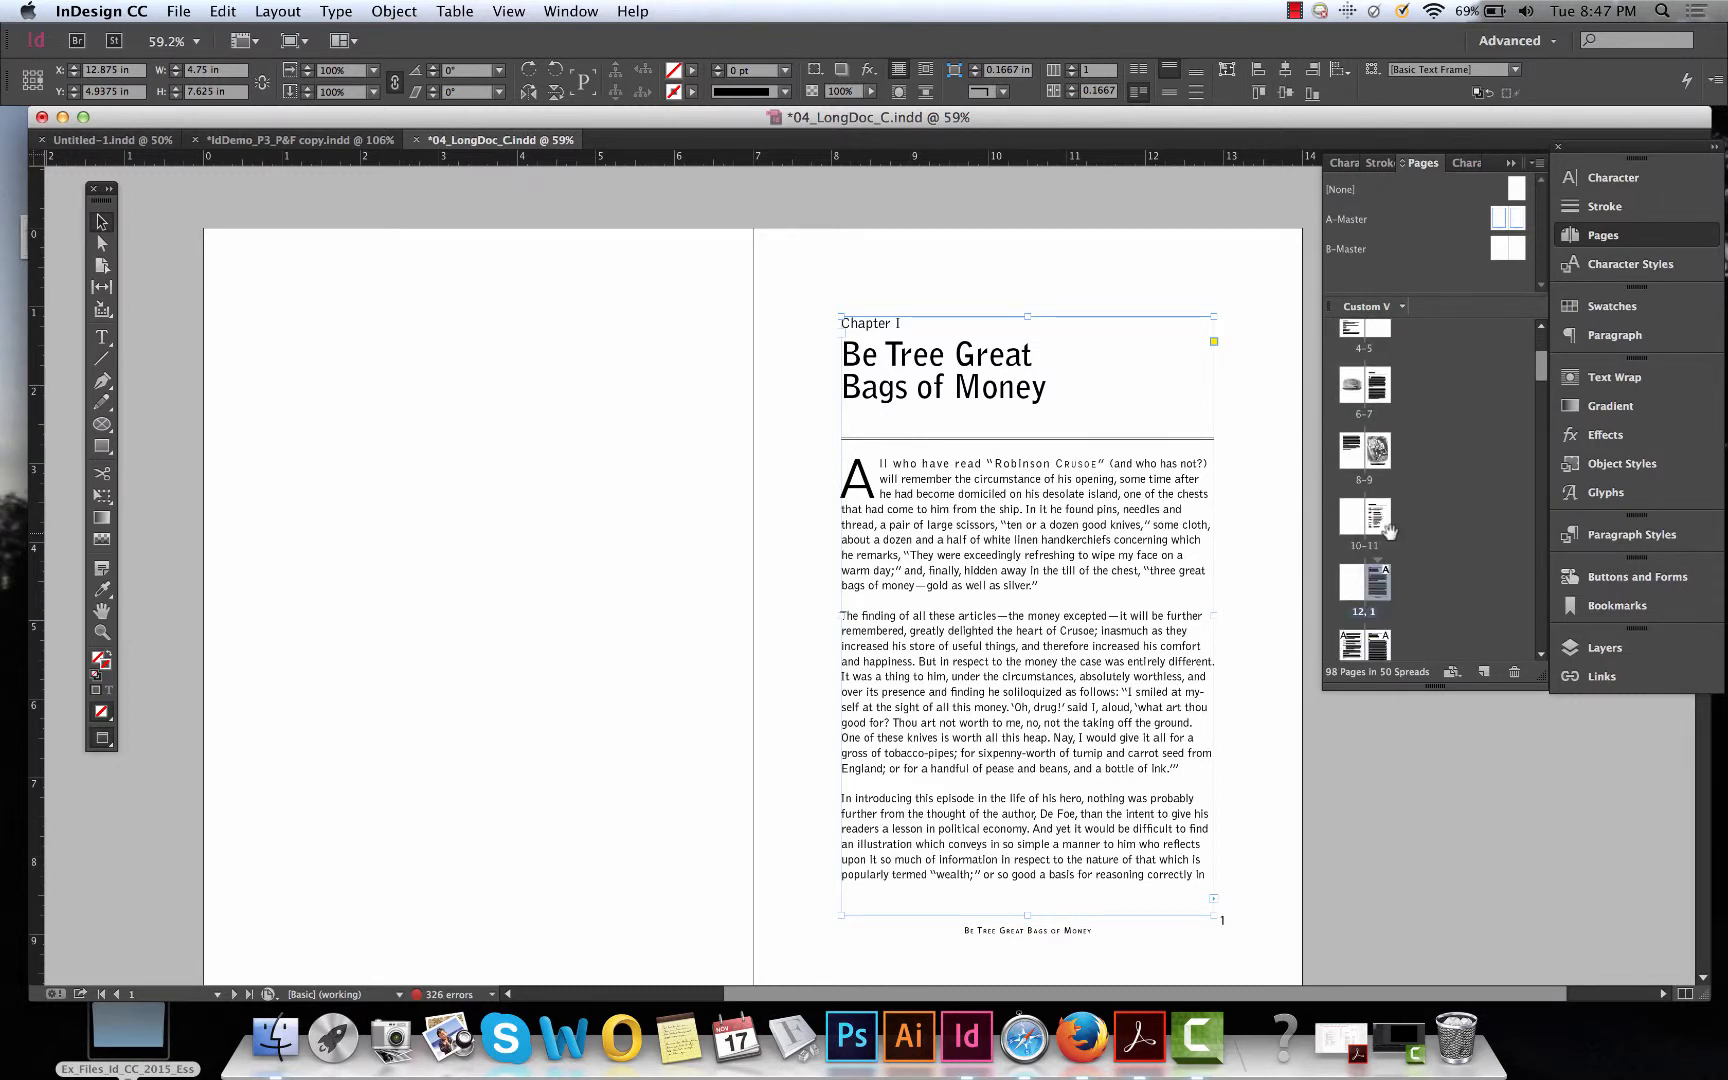
scroll(1402, 573, "down", 2)
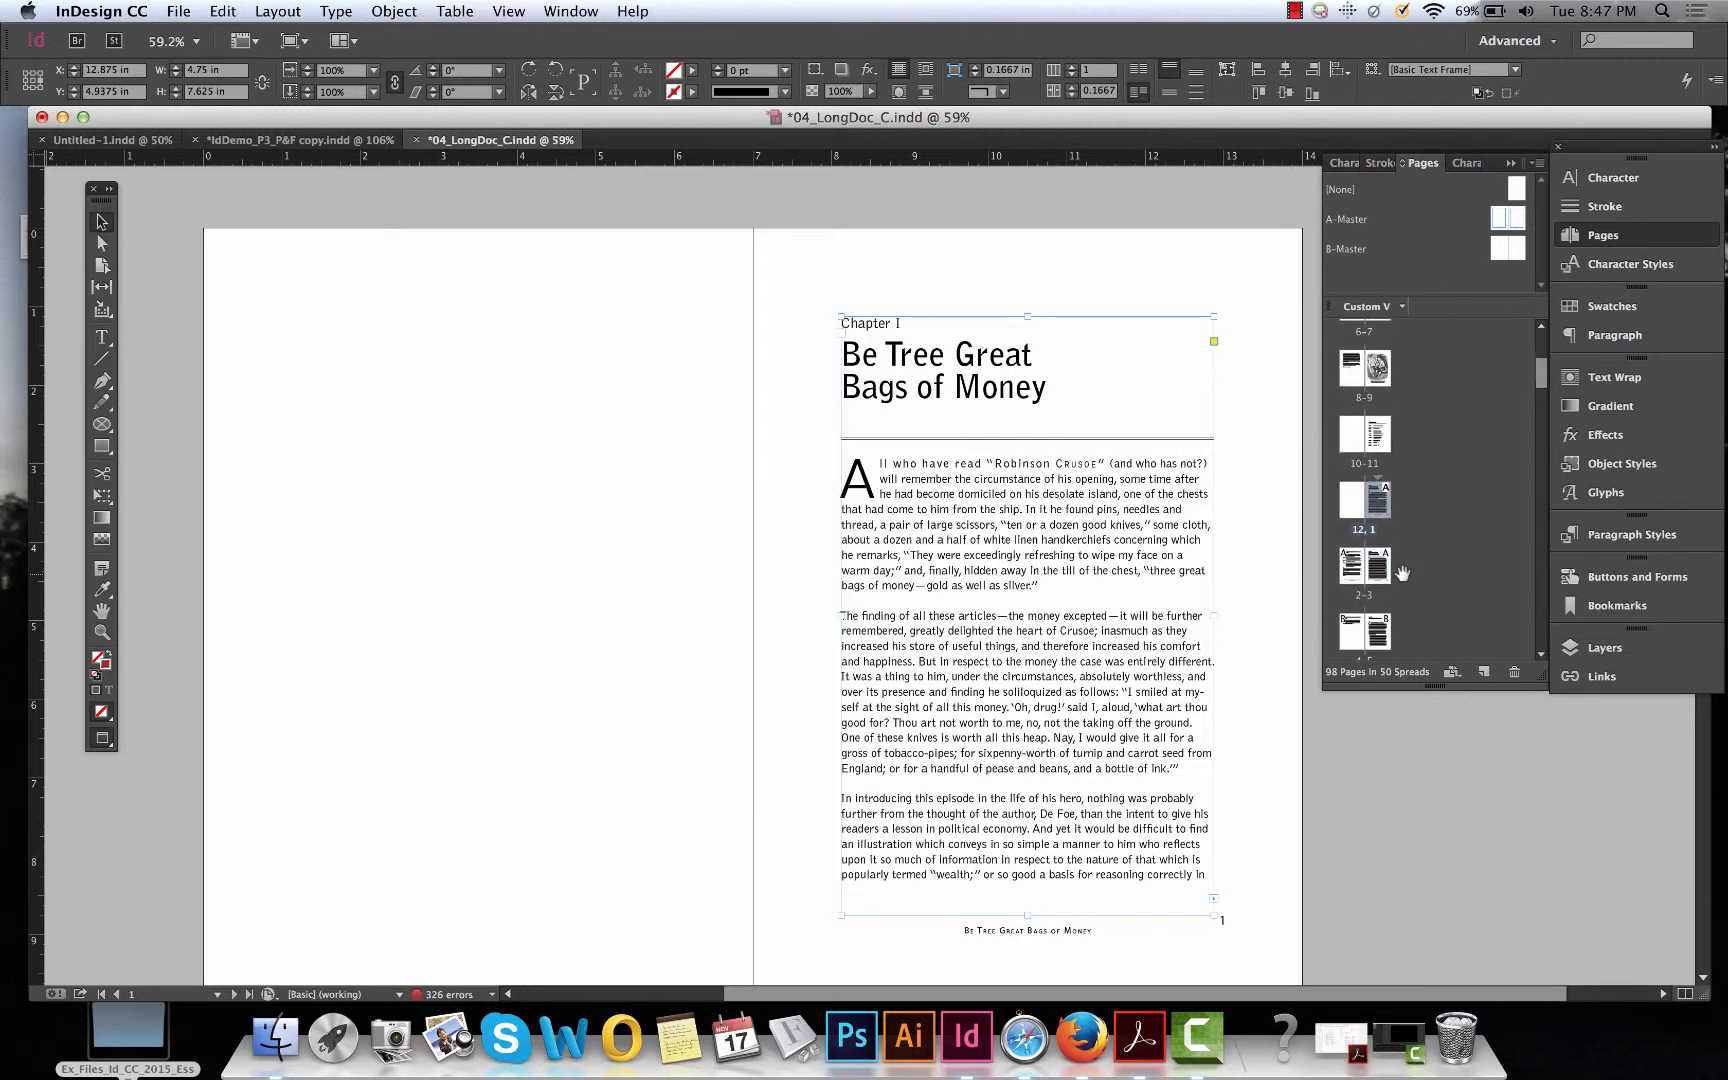
scroll(1402, 573, "down", 4)
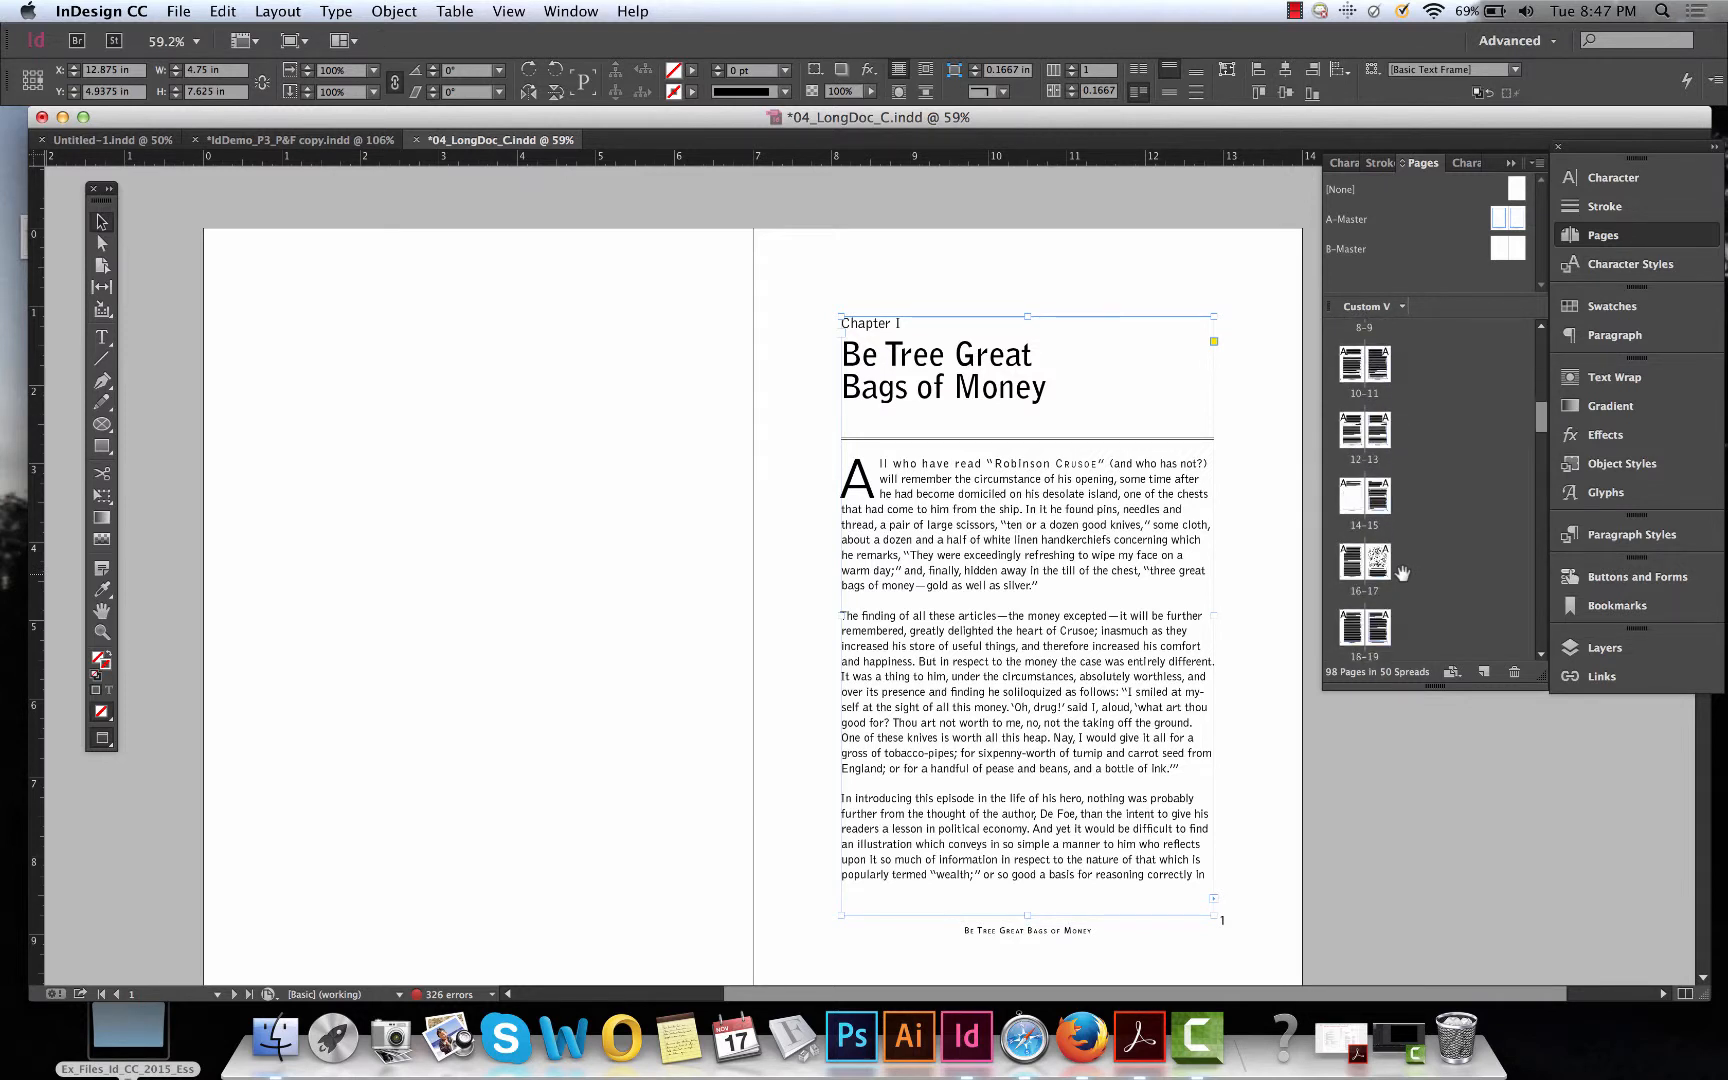
scroll(1402, 573, "up", 10)
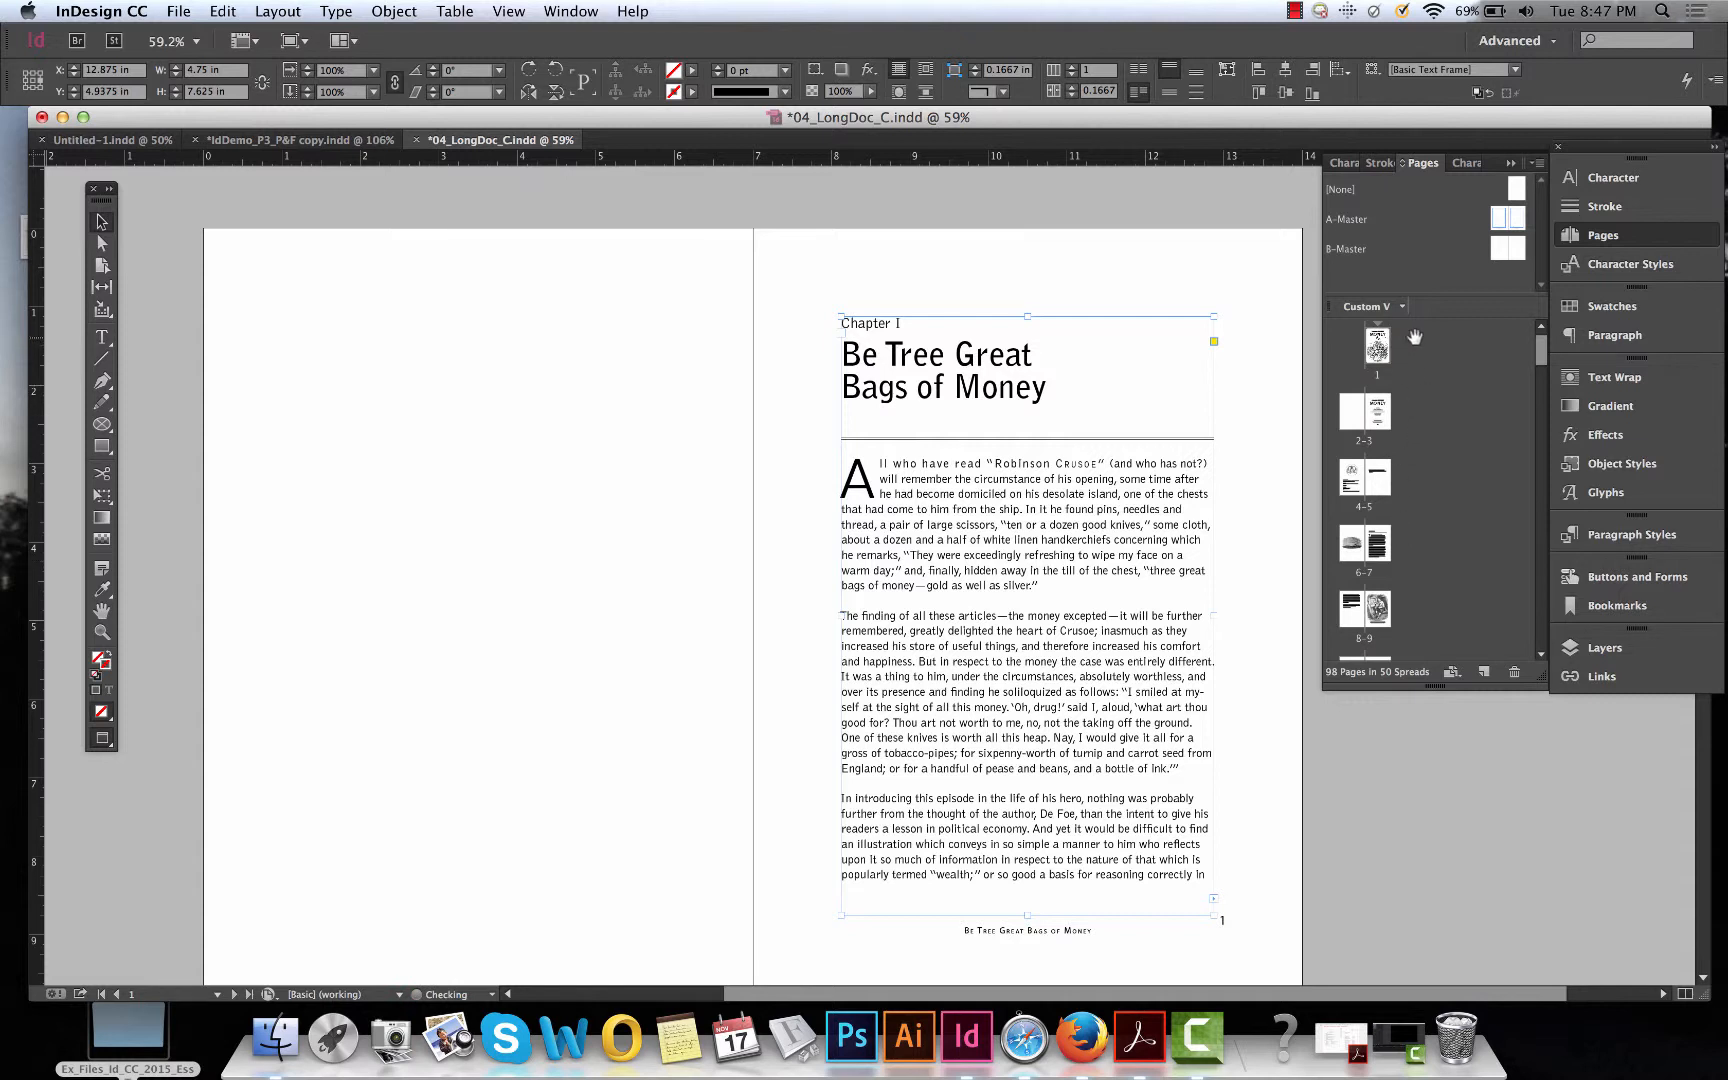
scroll(1343, 534, "down", 1)
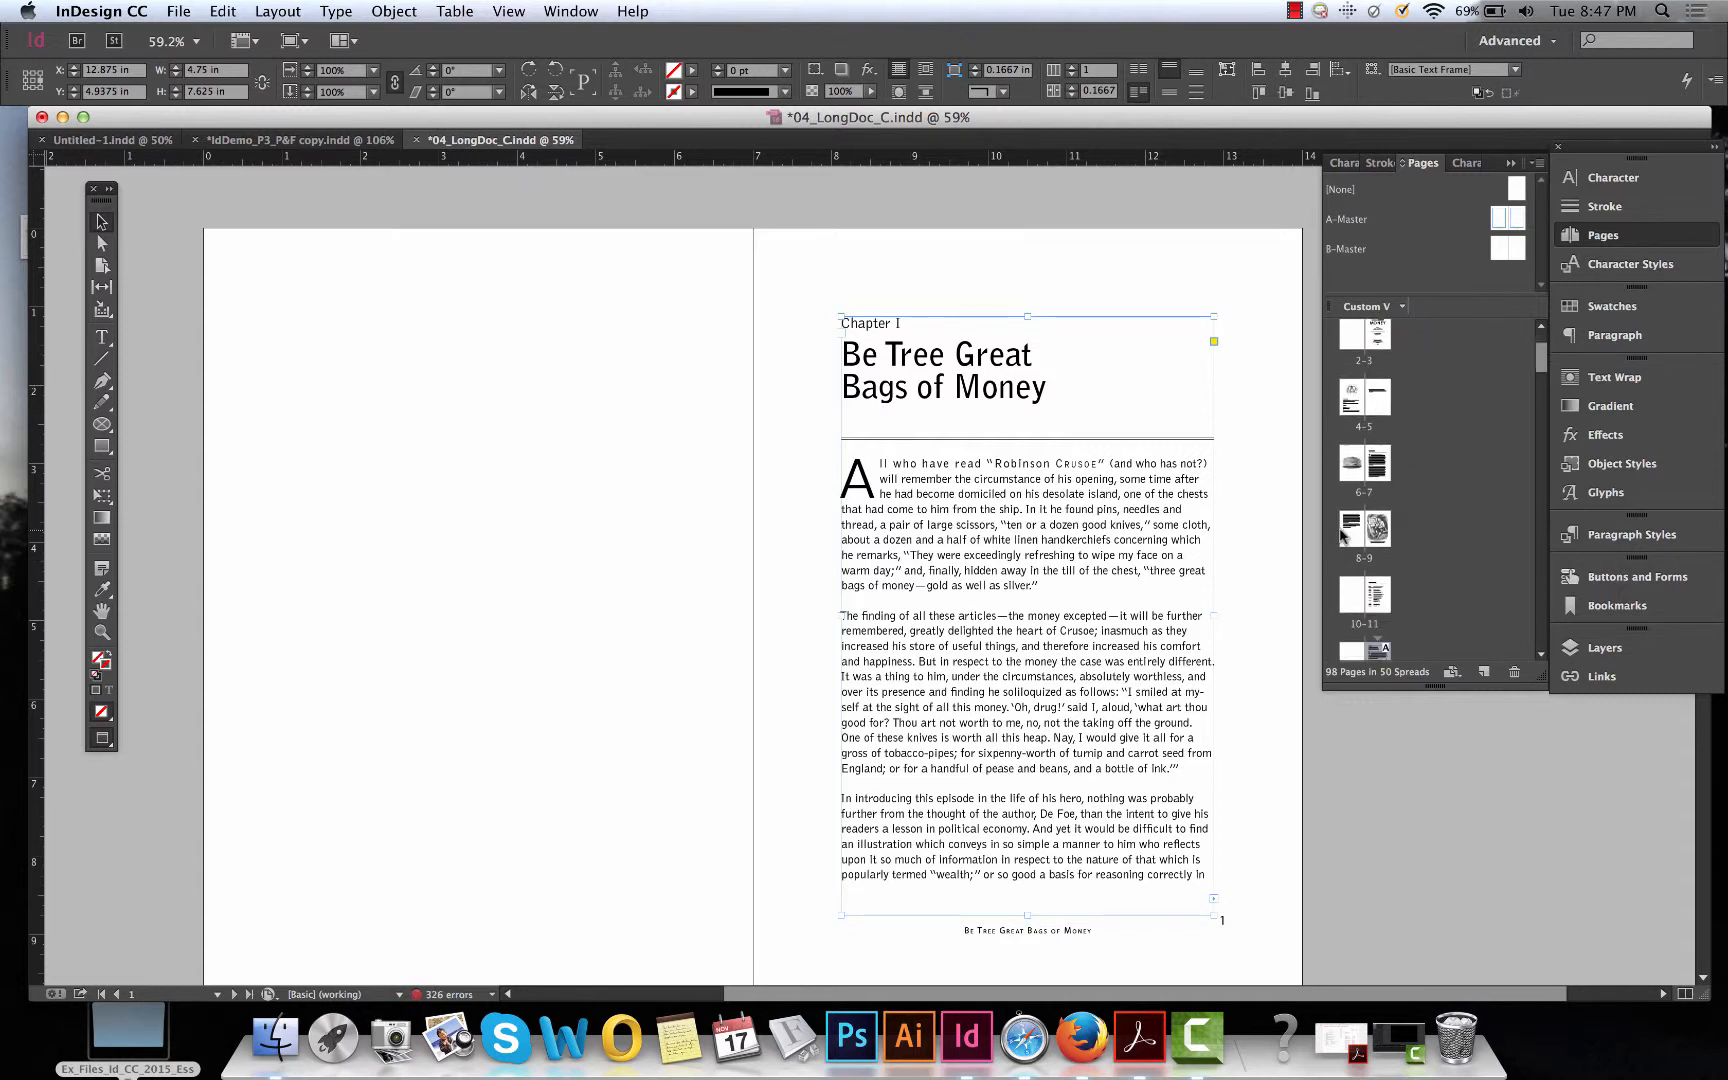
scroll(1343, 534, "down", 1)
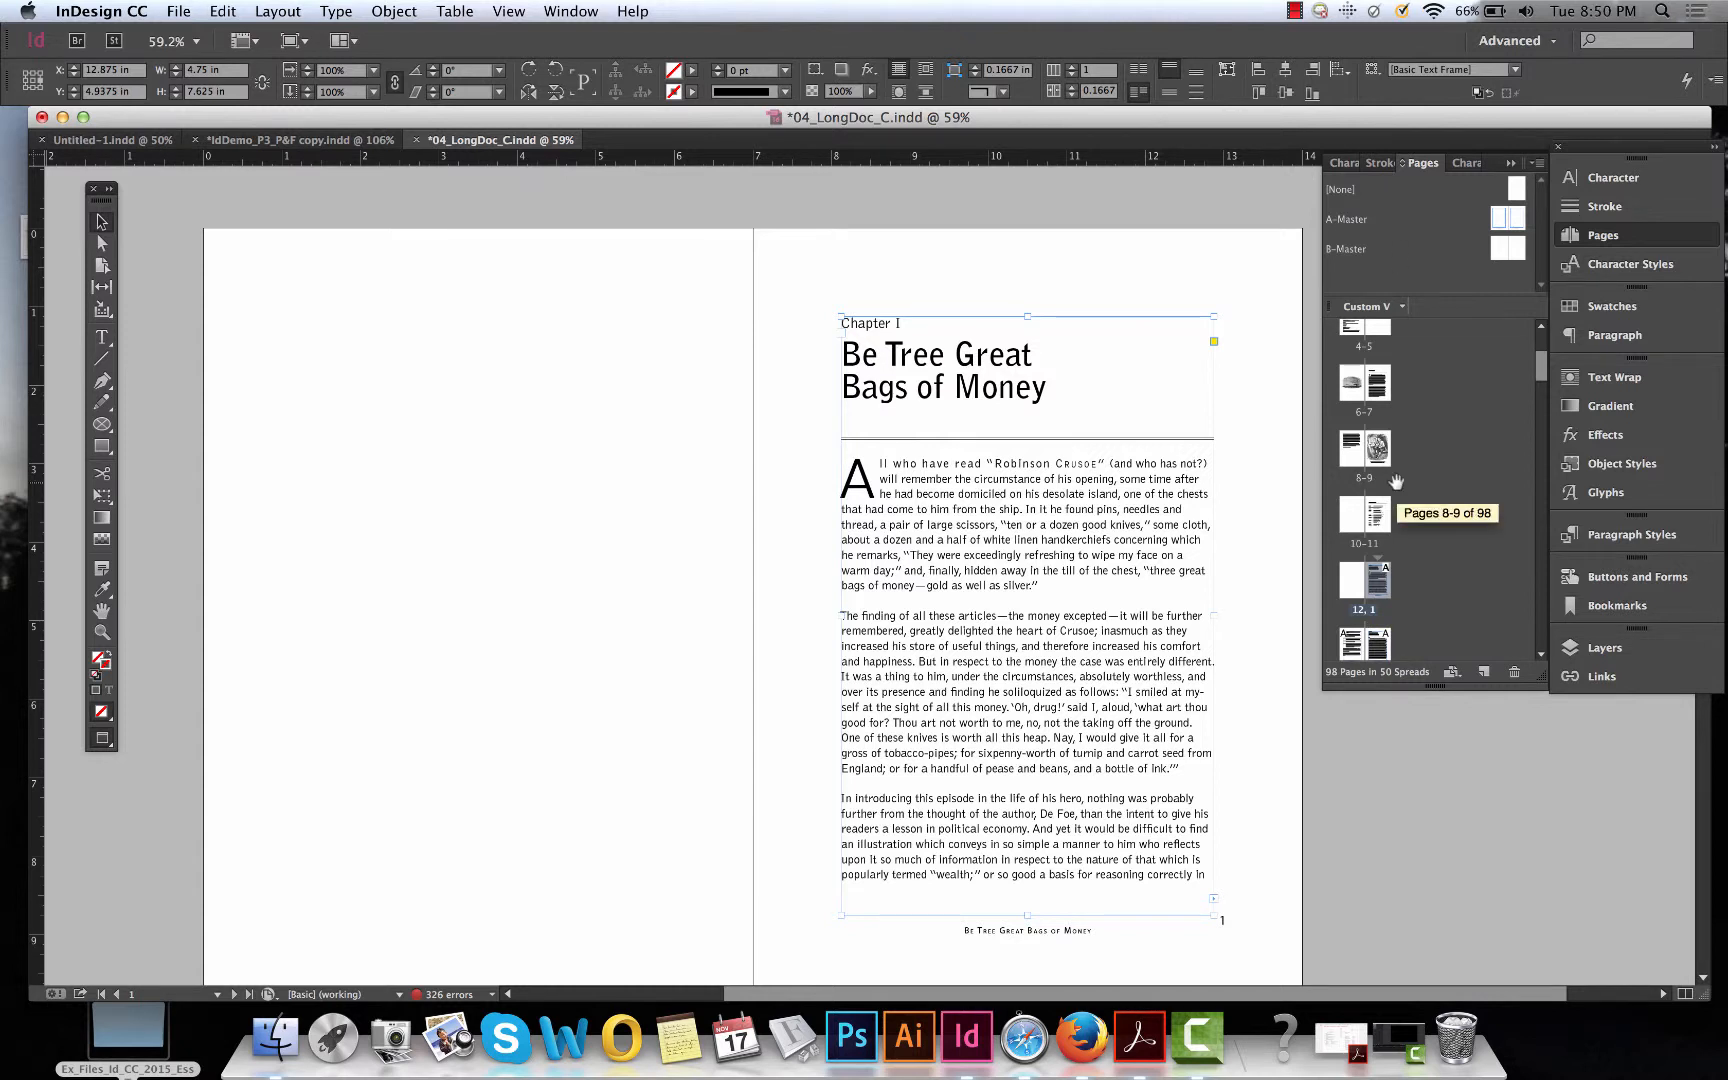
Set the first page's section to start numbering at 1 using the i, ii, iii, iv... style.
left_click(1356, 588)
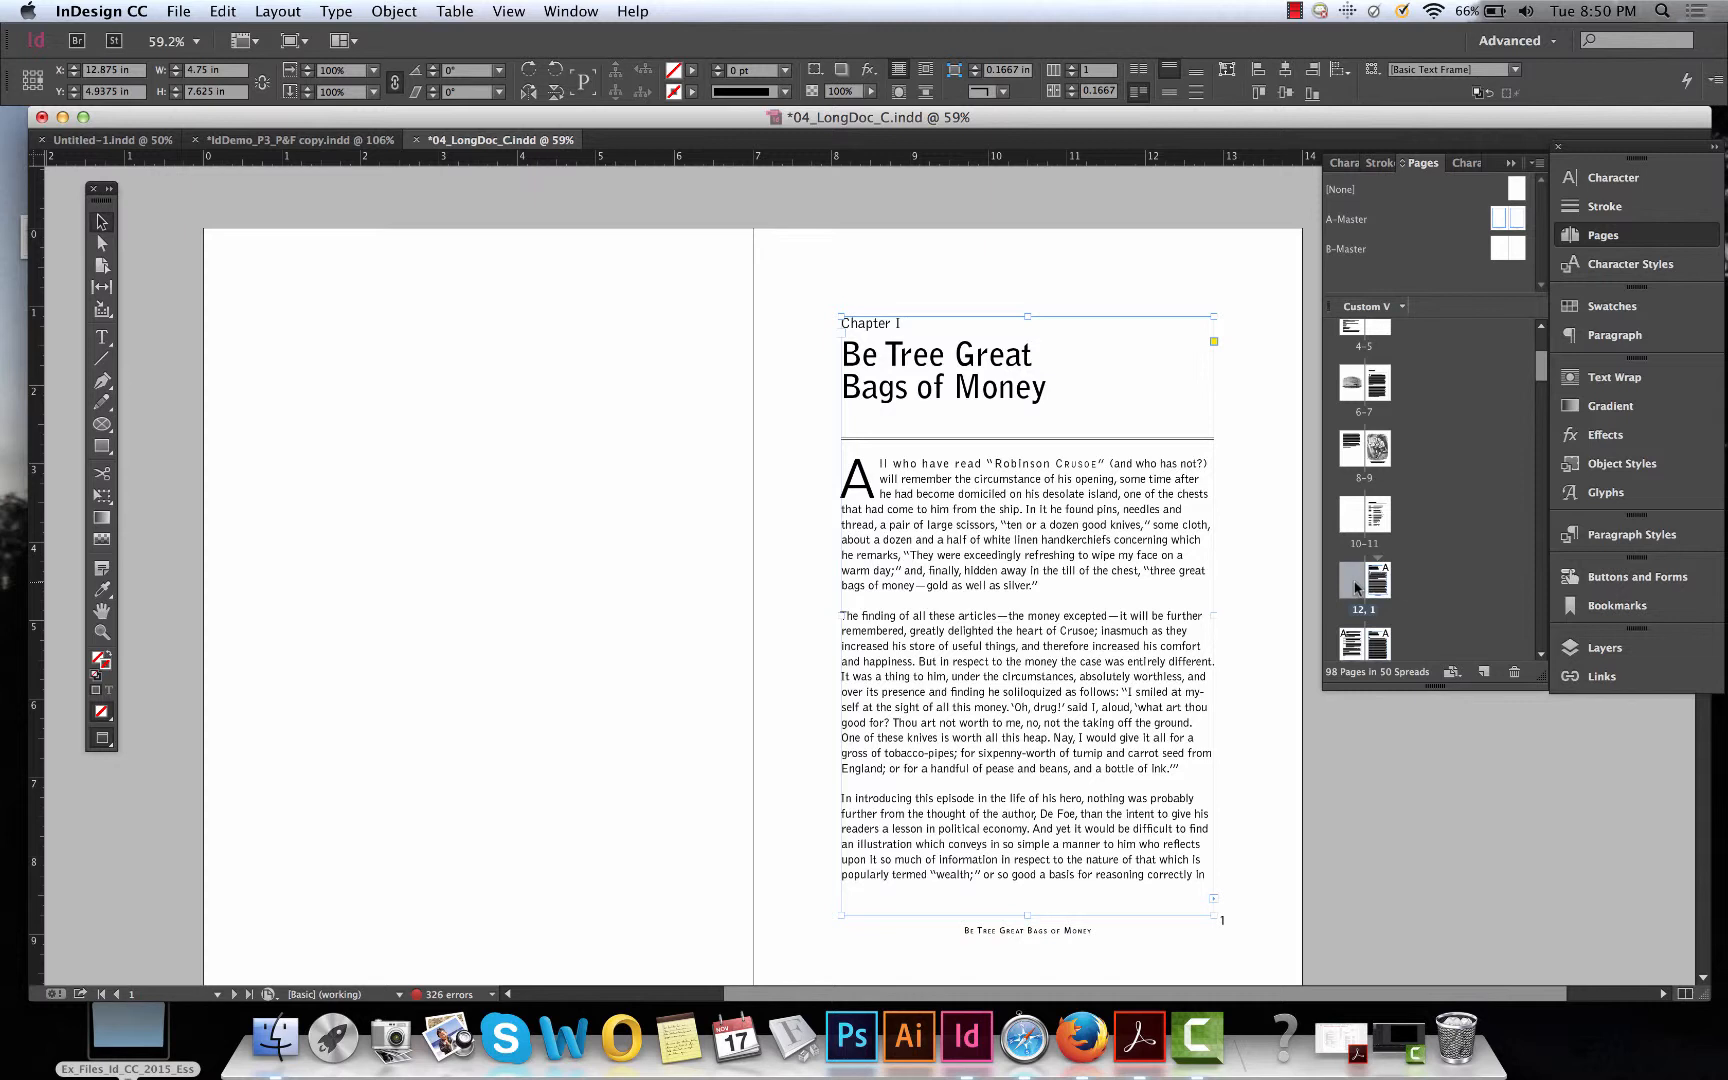
scroll(1356, 588, "up", 1)
scroll(1356, 588, "up", 2)
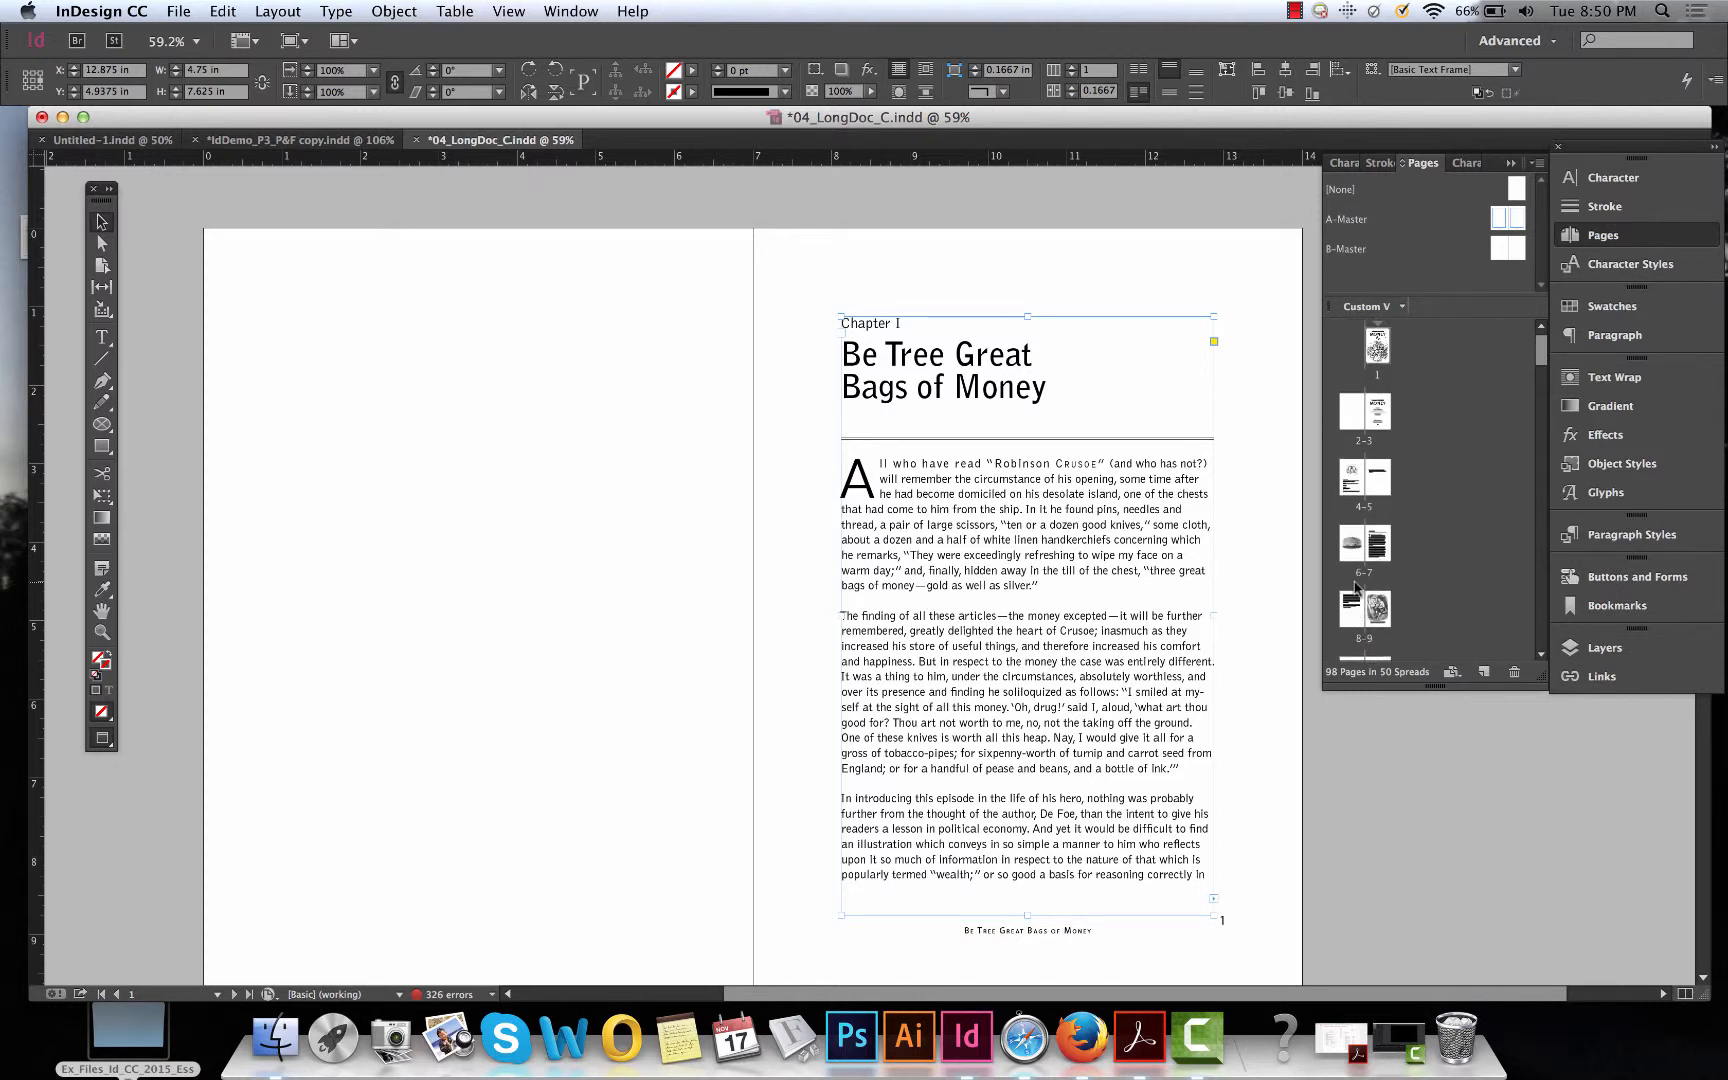
left_click(1385, 340, "shift")
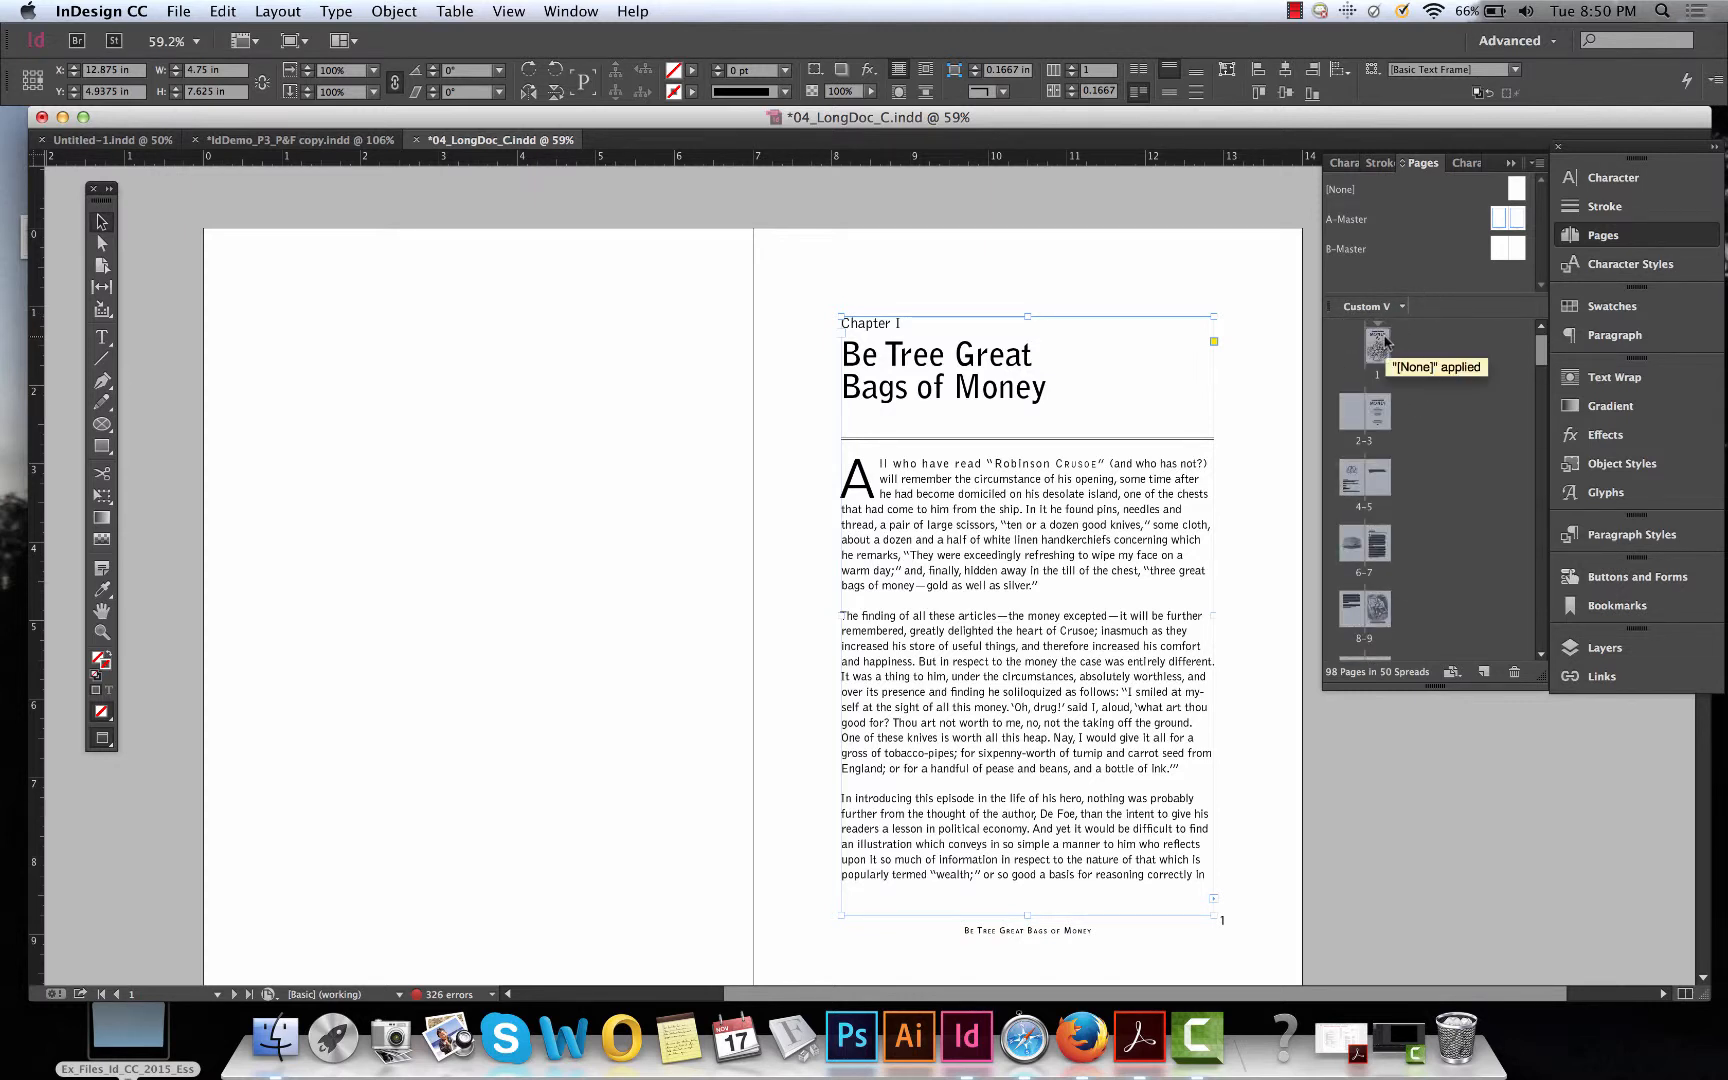
left_click(1536, 166)
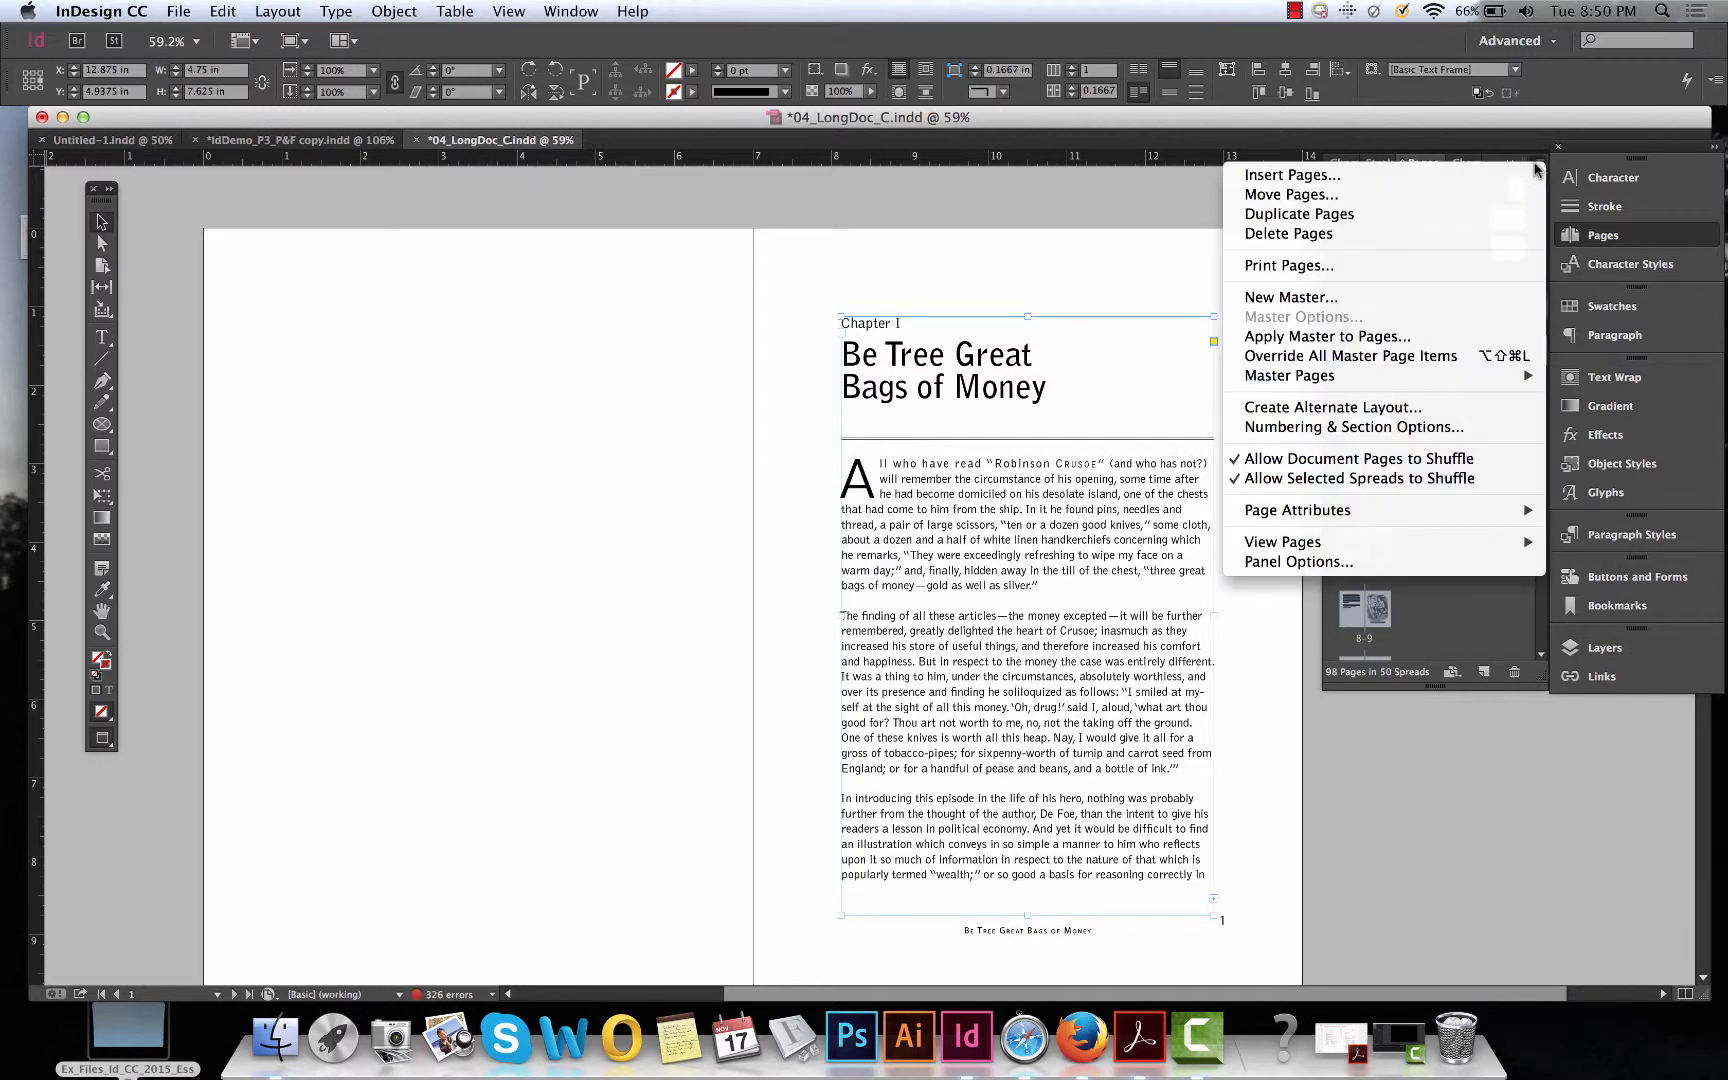
left_click(1395, 428)
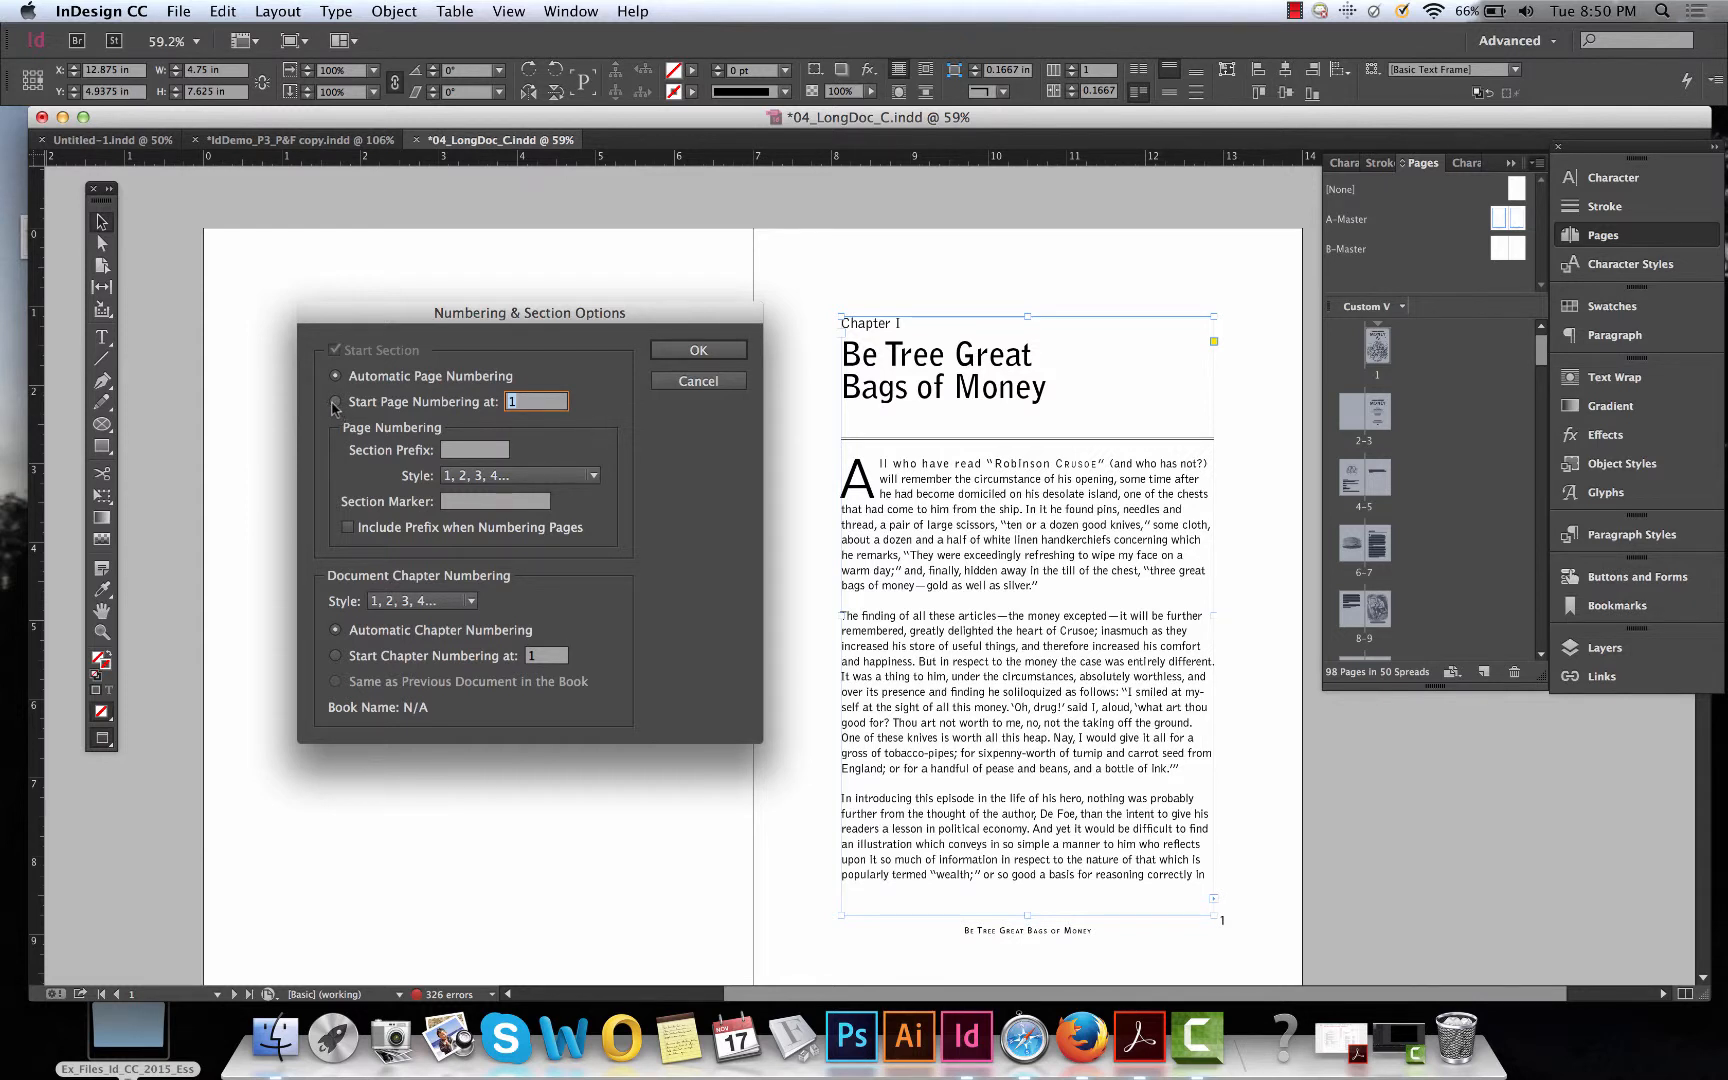
left_click(335, 402)
left_click(594, 476)
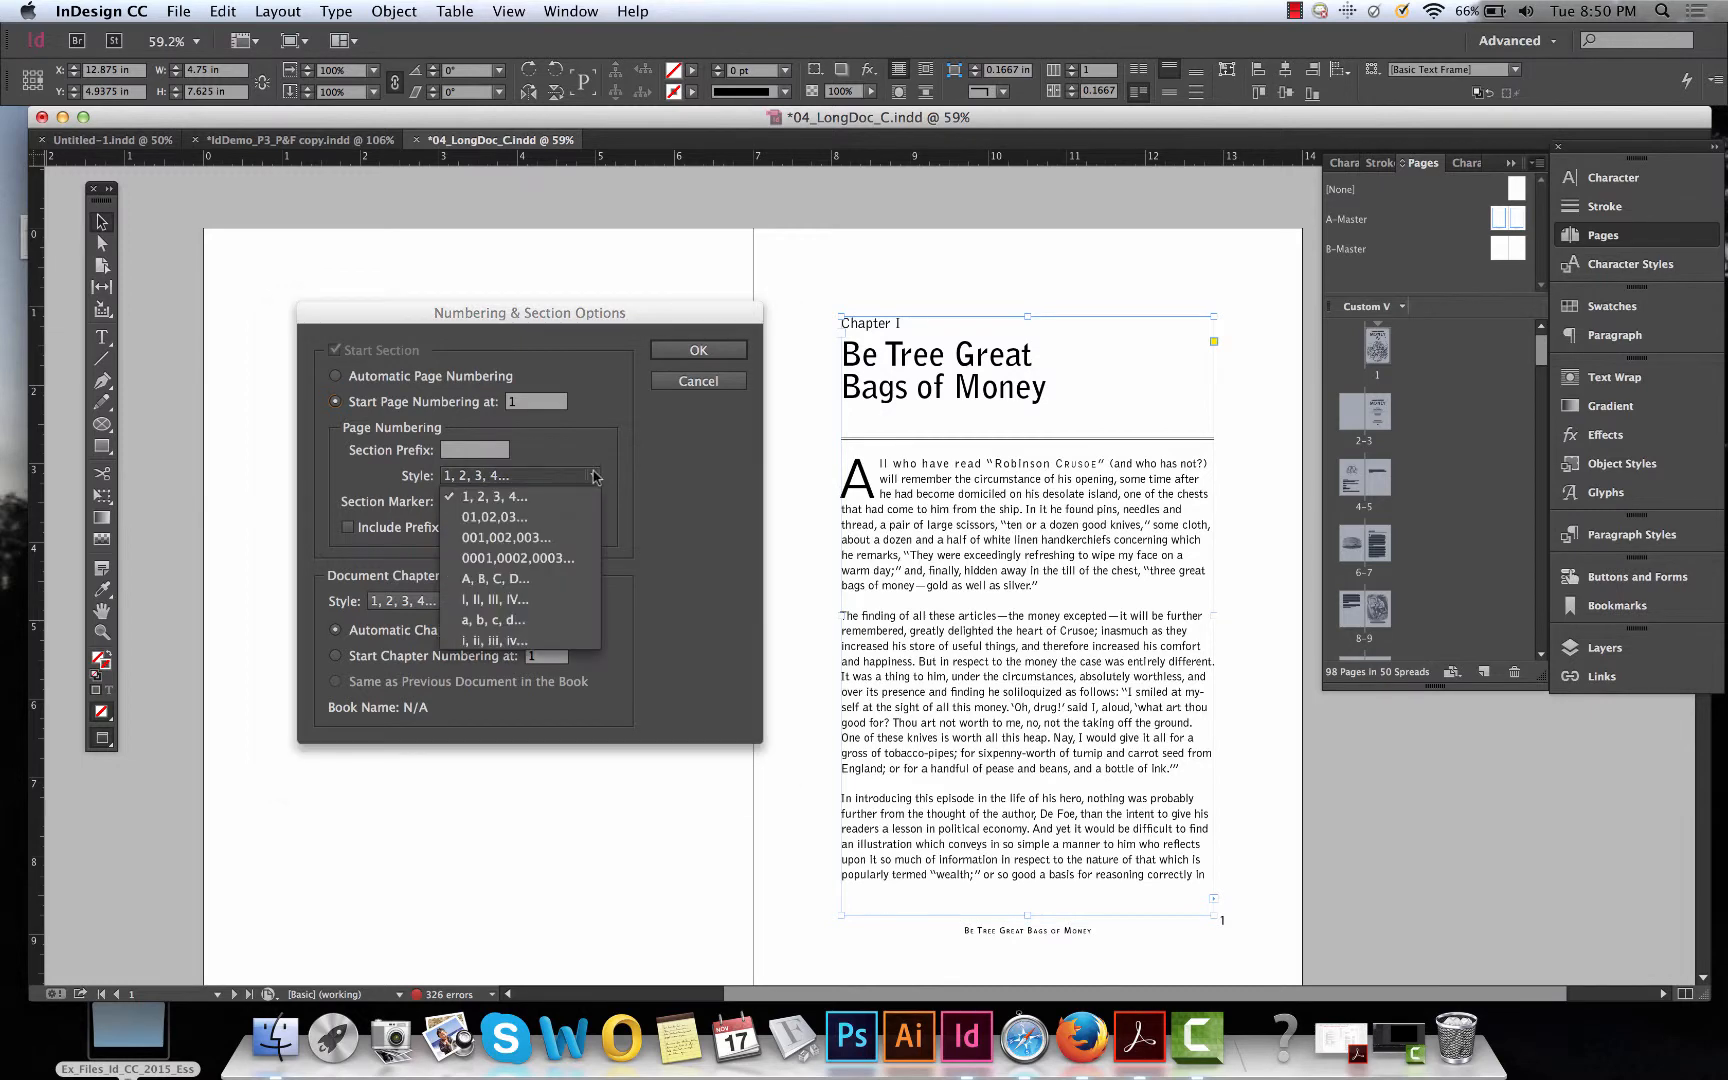
left_click(515, 638)
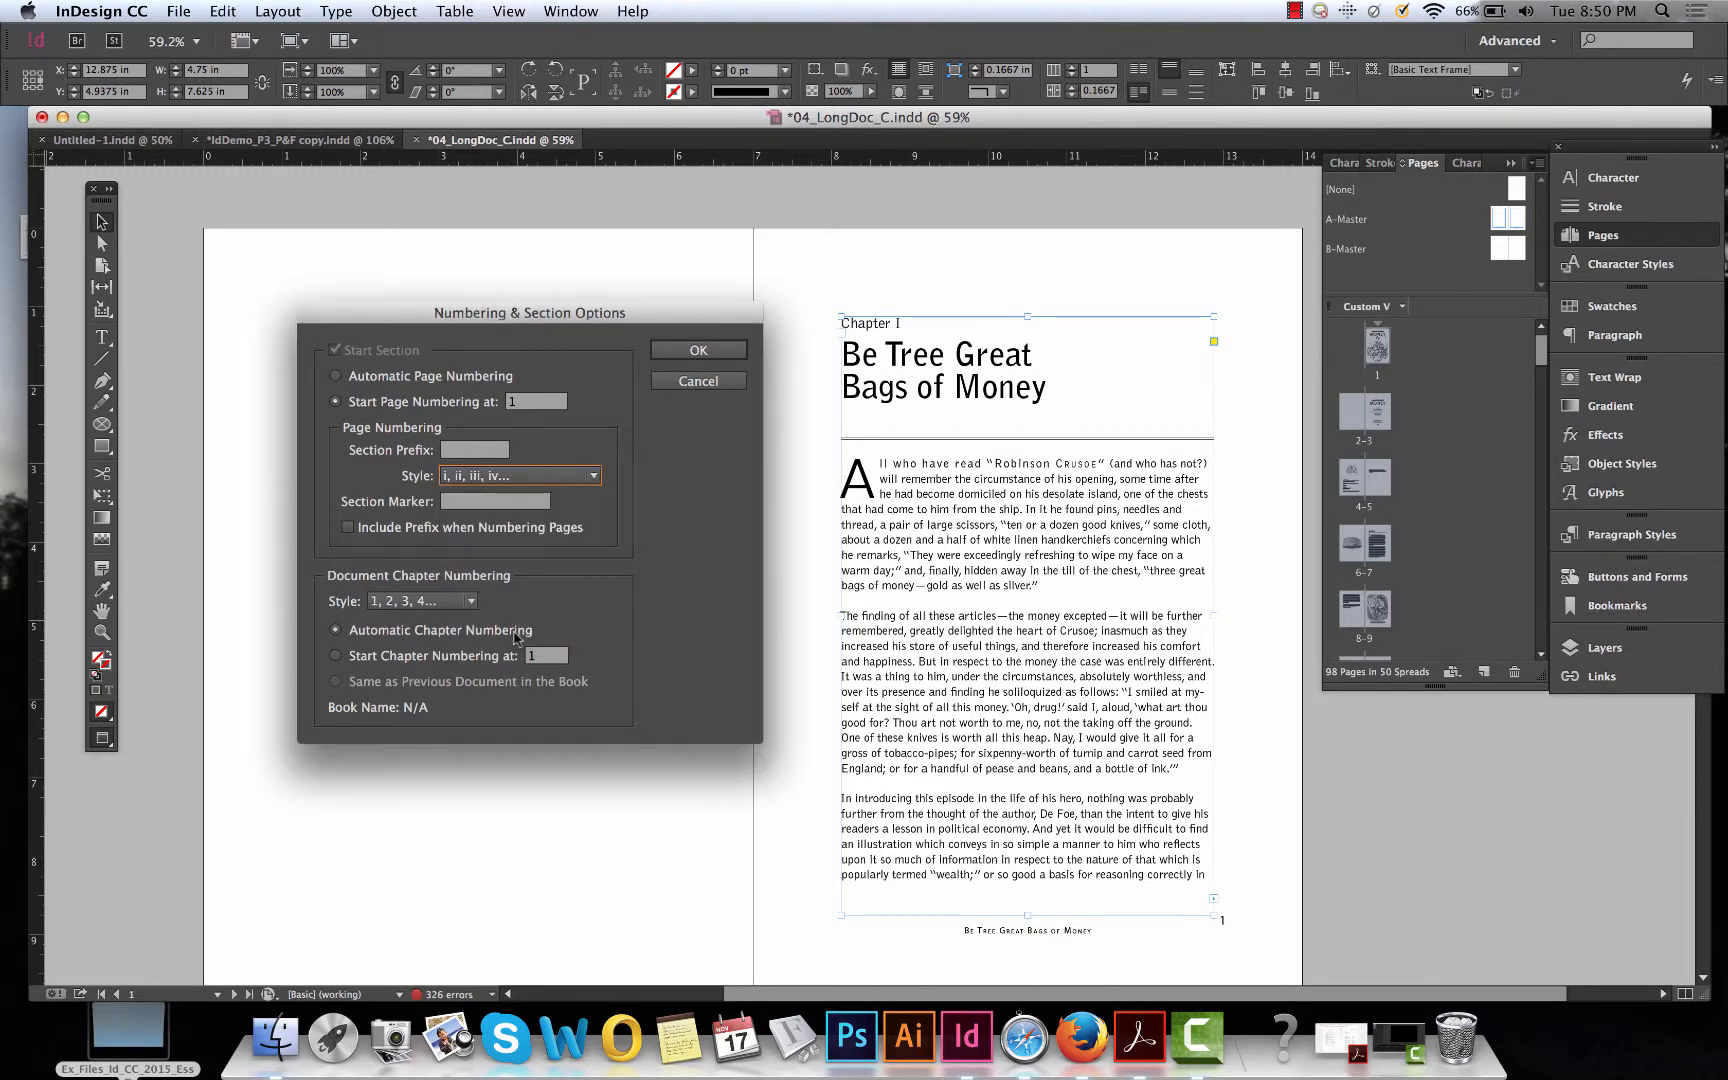
left_click(698, 351)
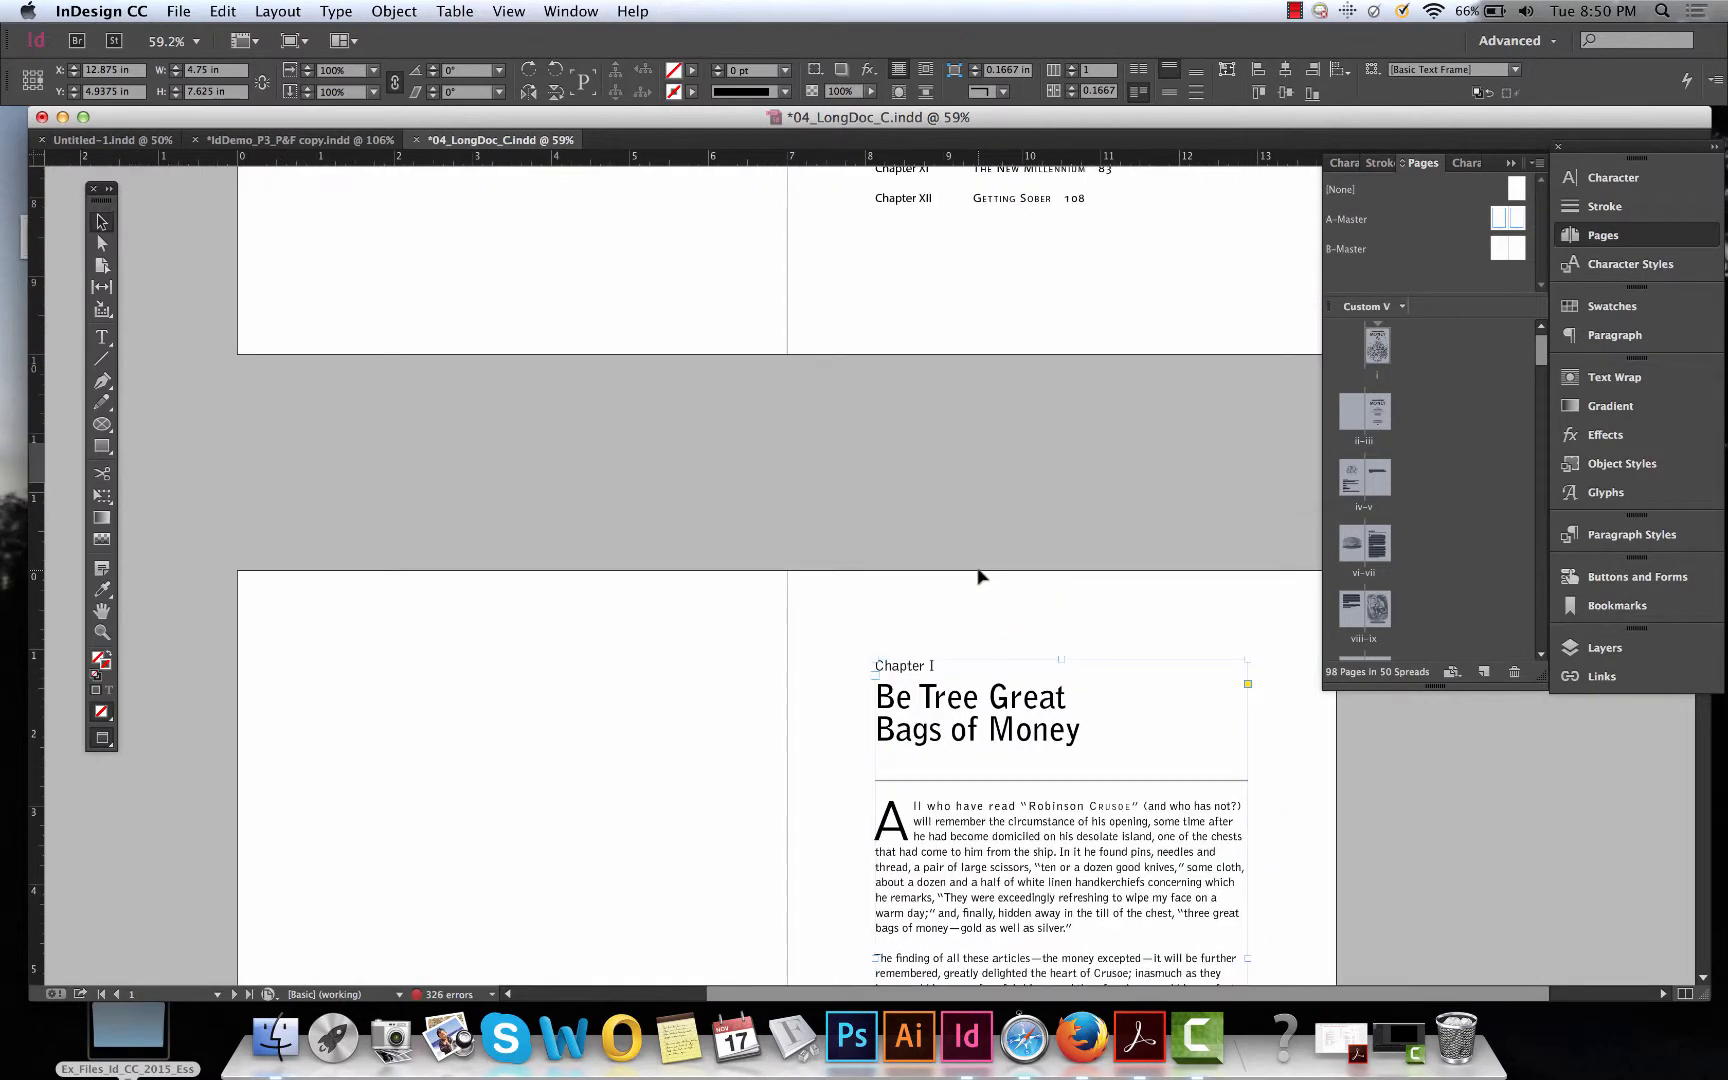
Apply the A-Master to page v of the front matter.
scroll(980, 575, "up", 15)
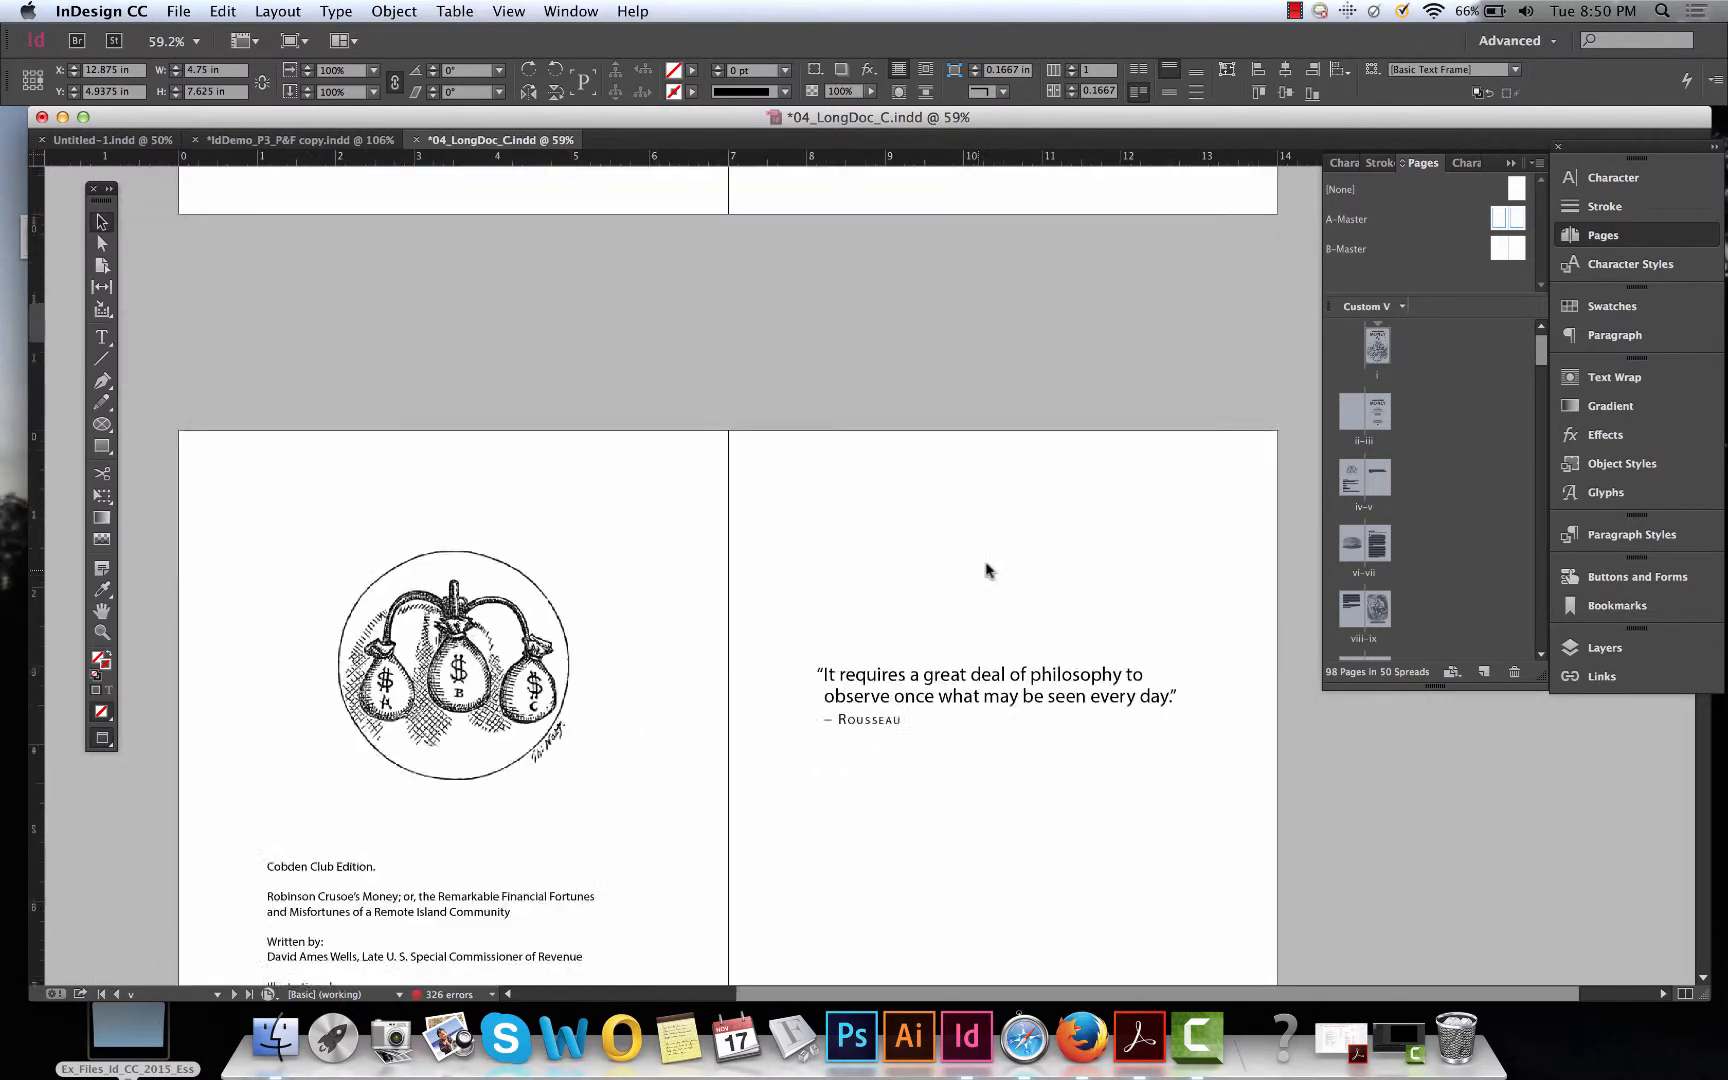
scroll(985, 570, "up", 3)
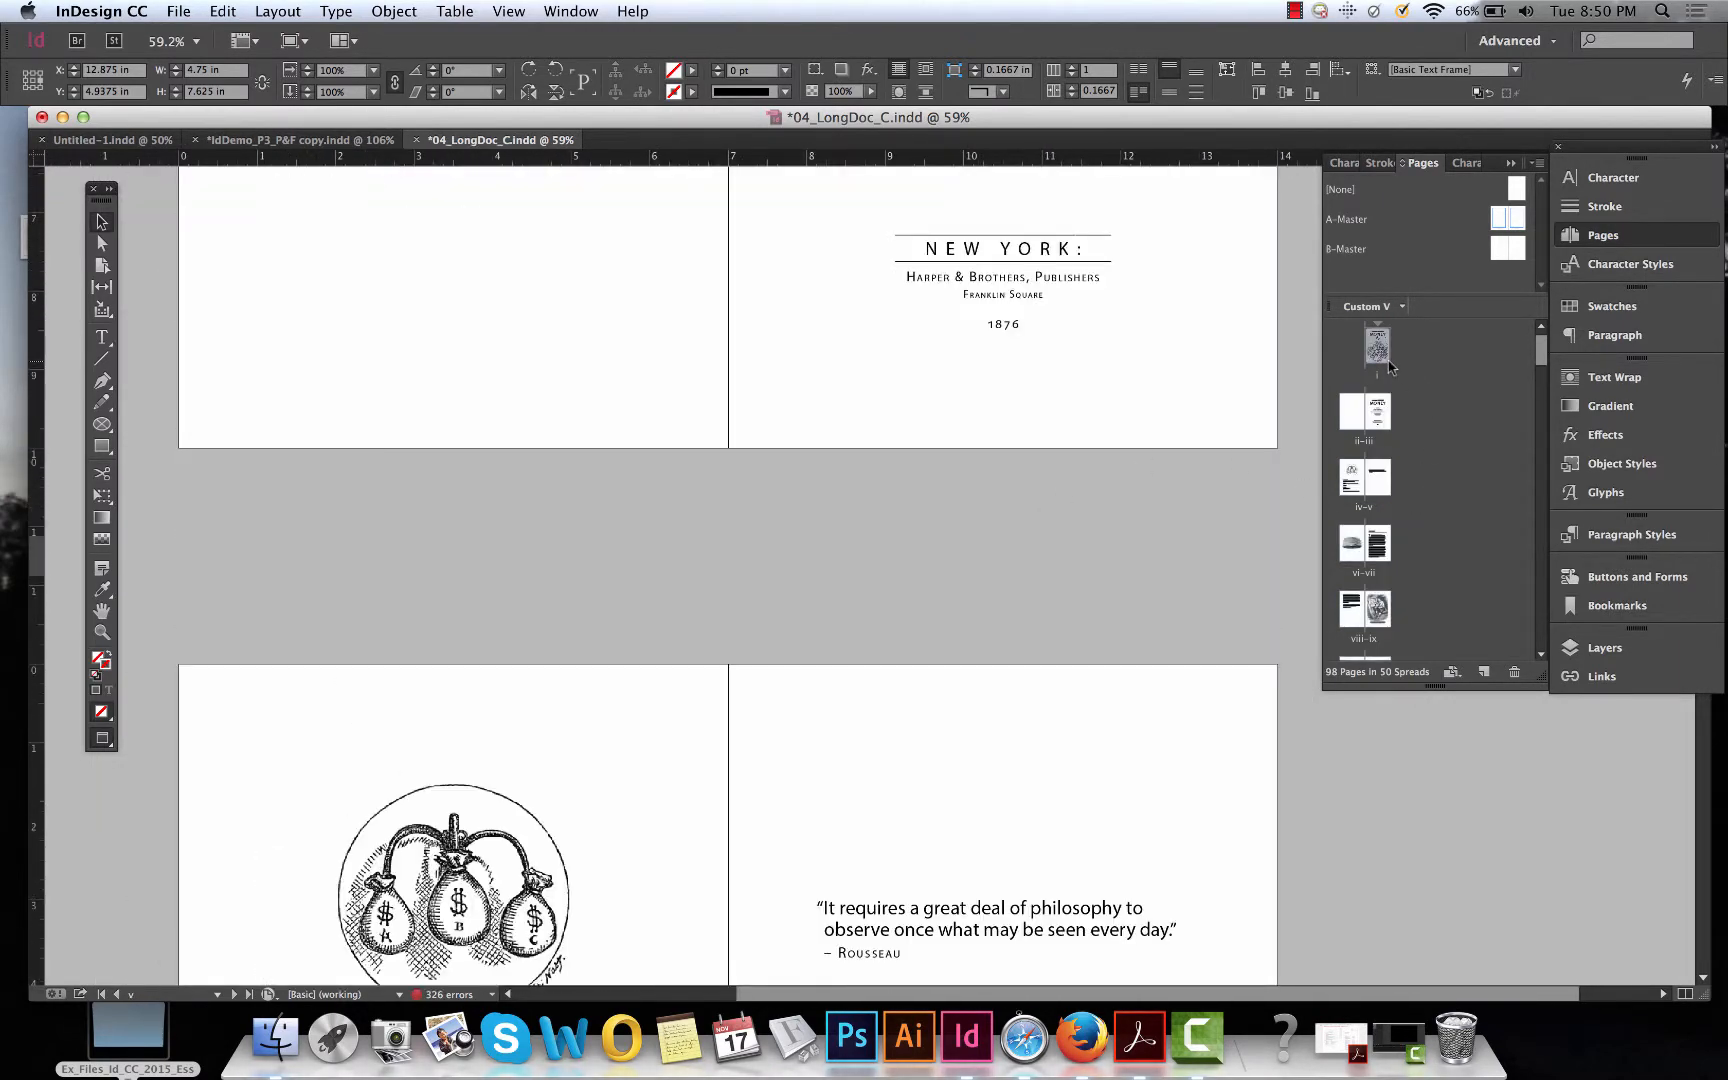
double_click(1378, 346)
scroll(1028, 533, "down", 5)
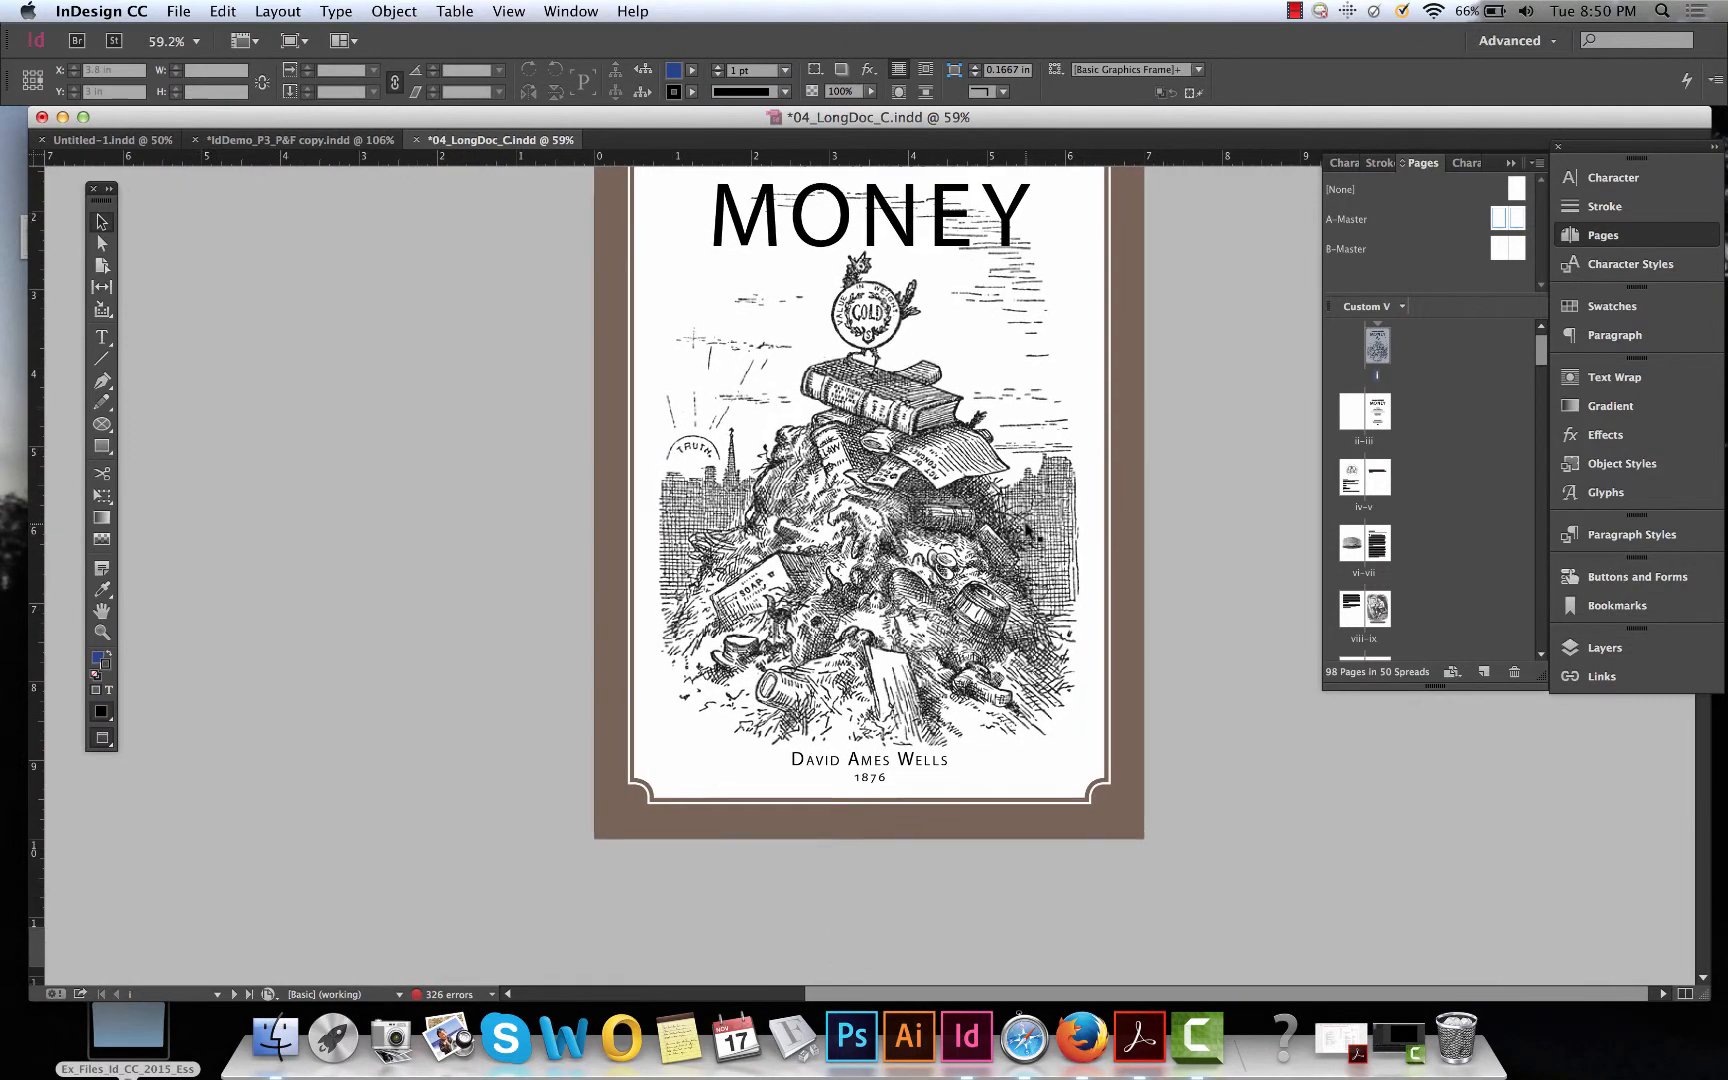
scroll(1028, 533, "down", 12)
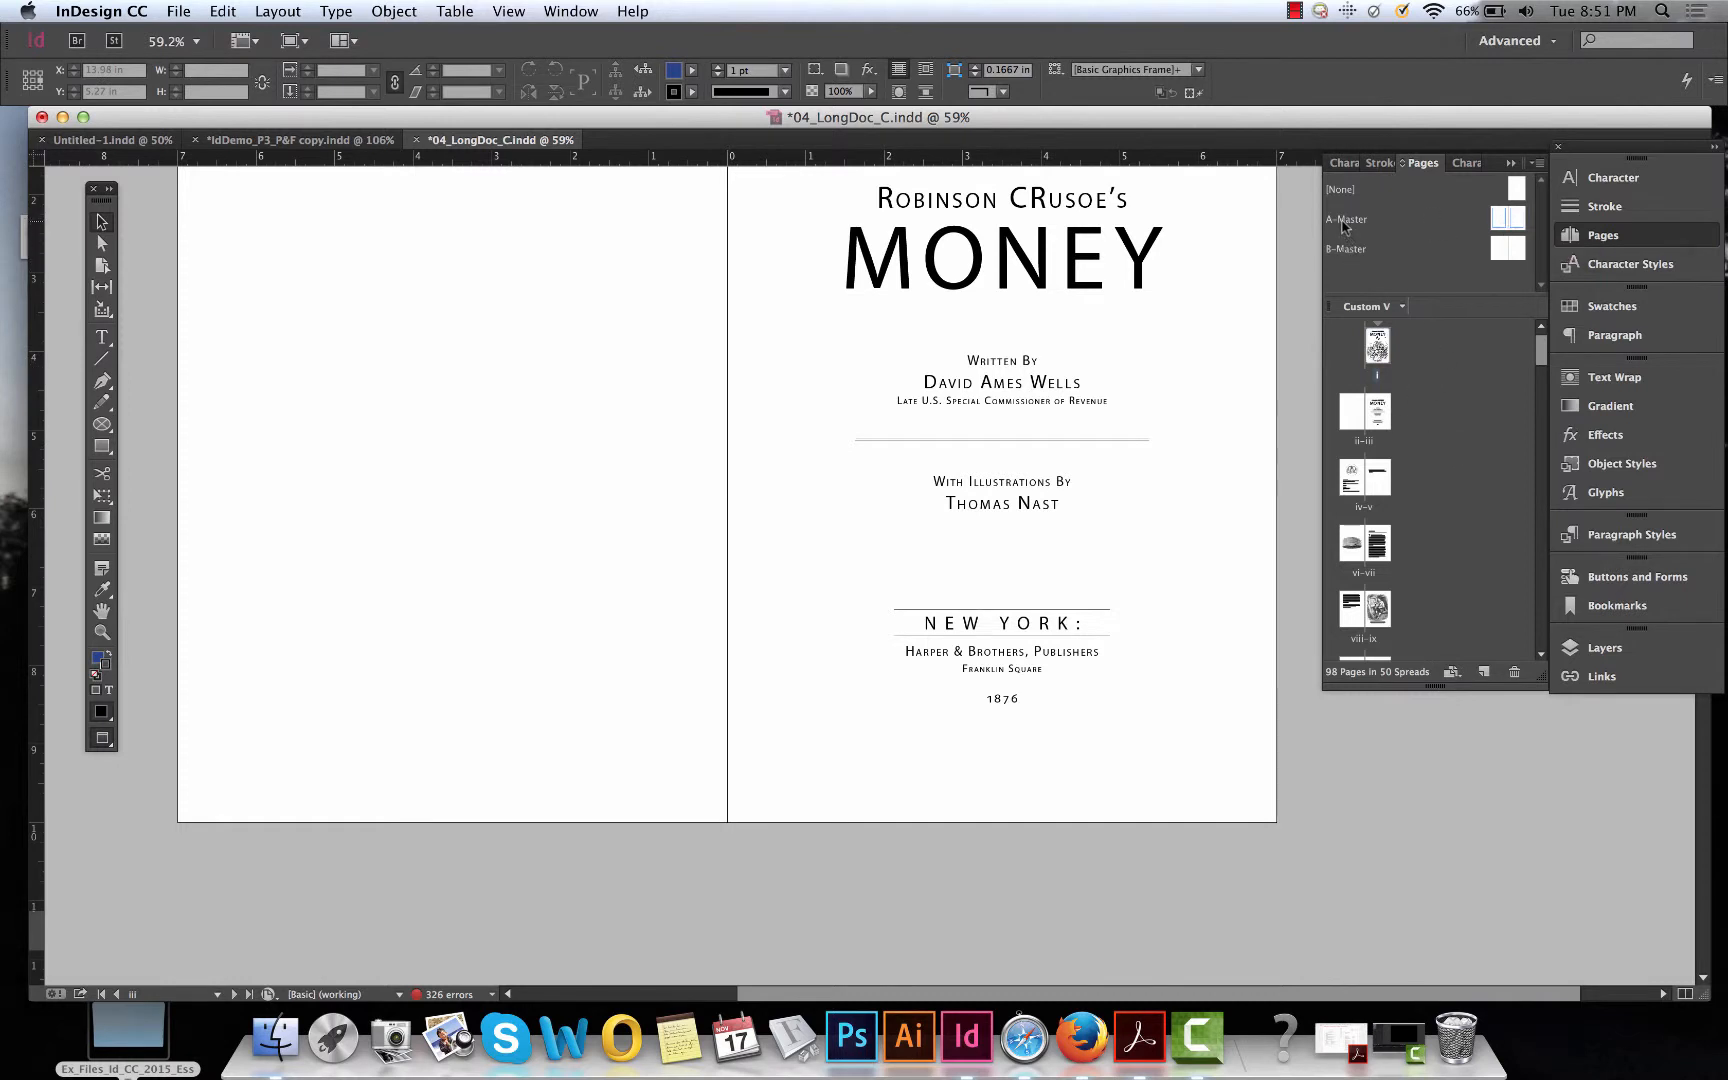
left_click_drag(1343, 226, 1383, 478)
scroll(1108, 680, "down", 5)
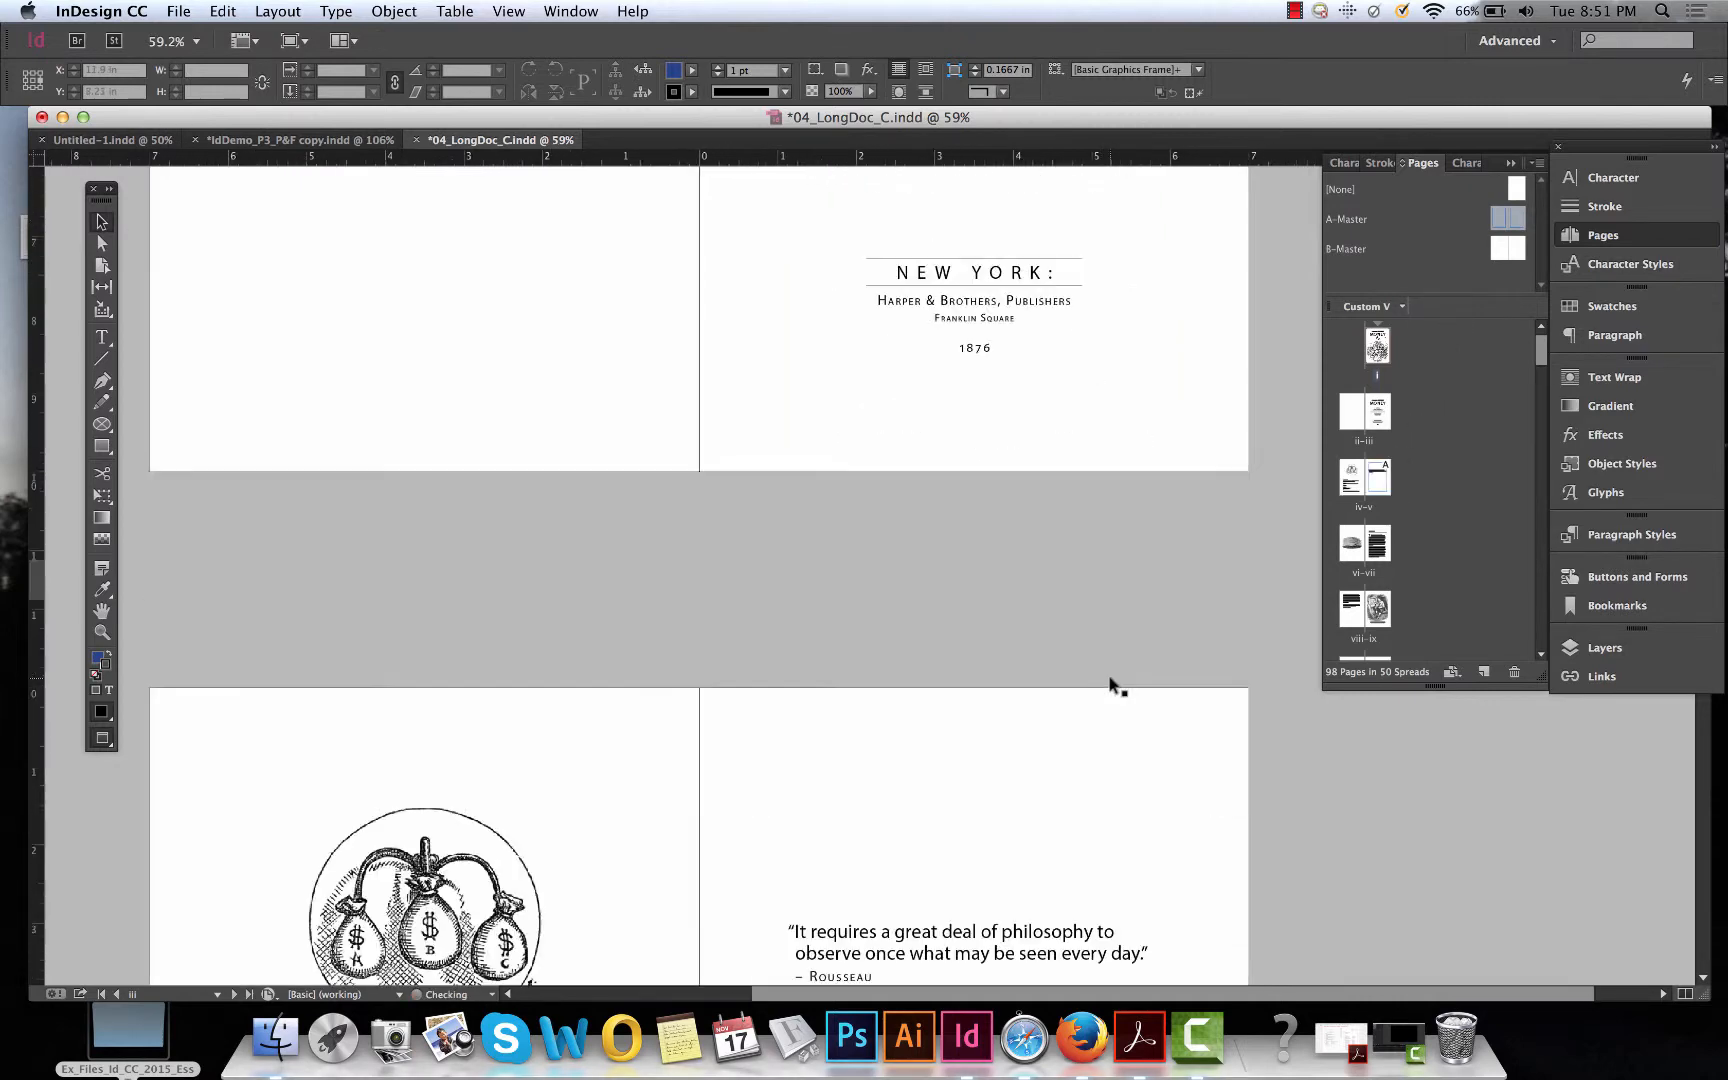
Apply the A-Master to page iv of the front matter.
scroll(1108, 674, "down", 10)
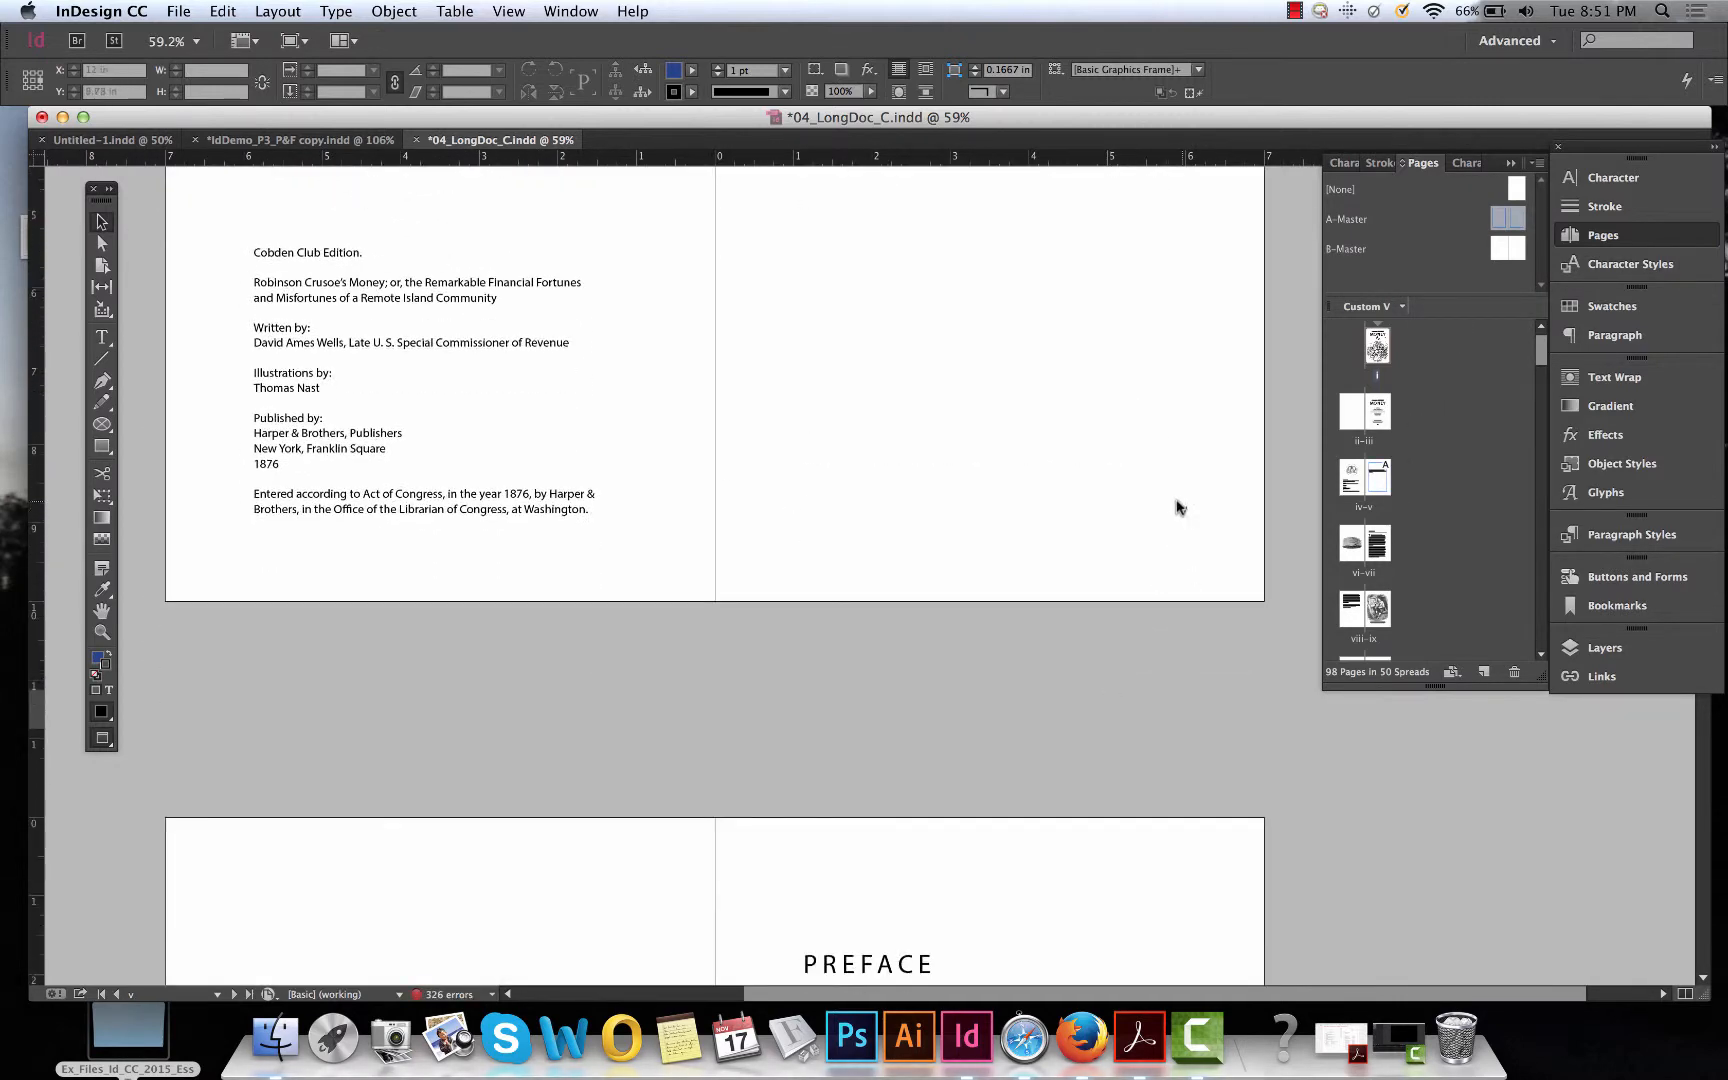
scroll(1180, 510, "down", 7)
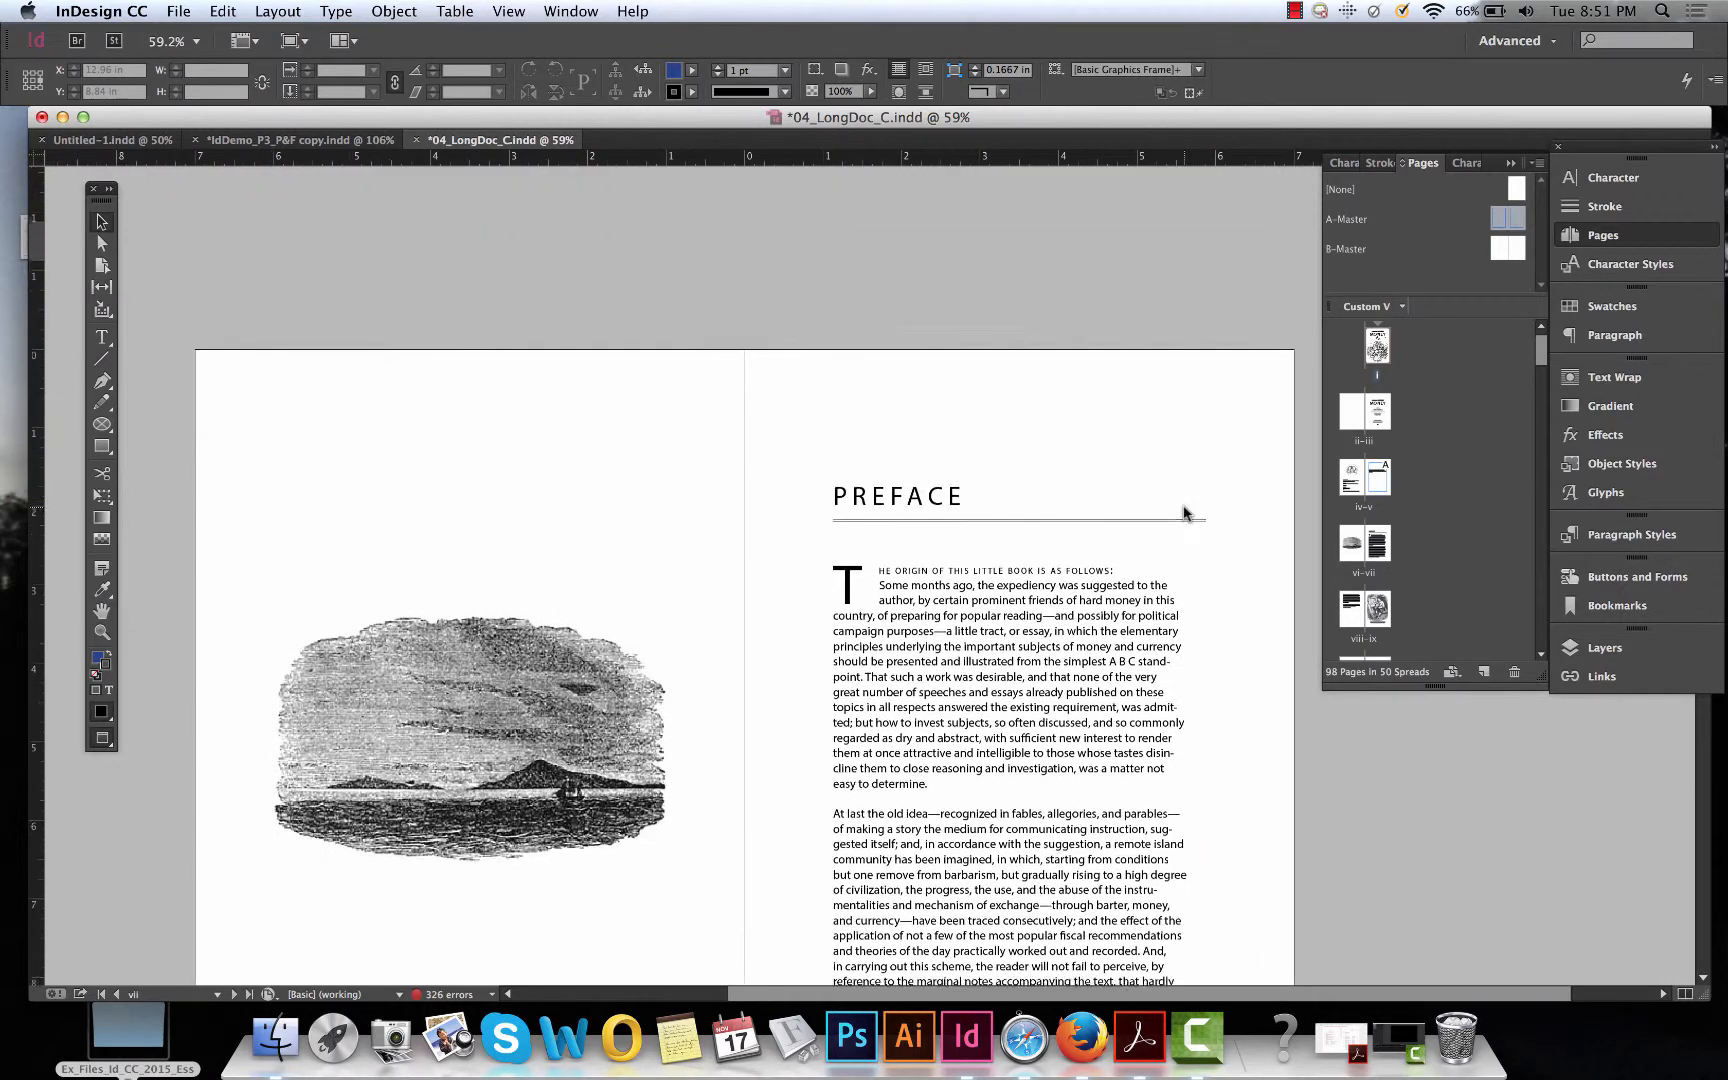
scroll(1183, 513, "down", 5)
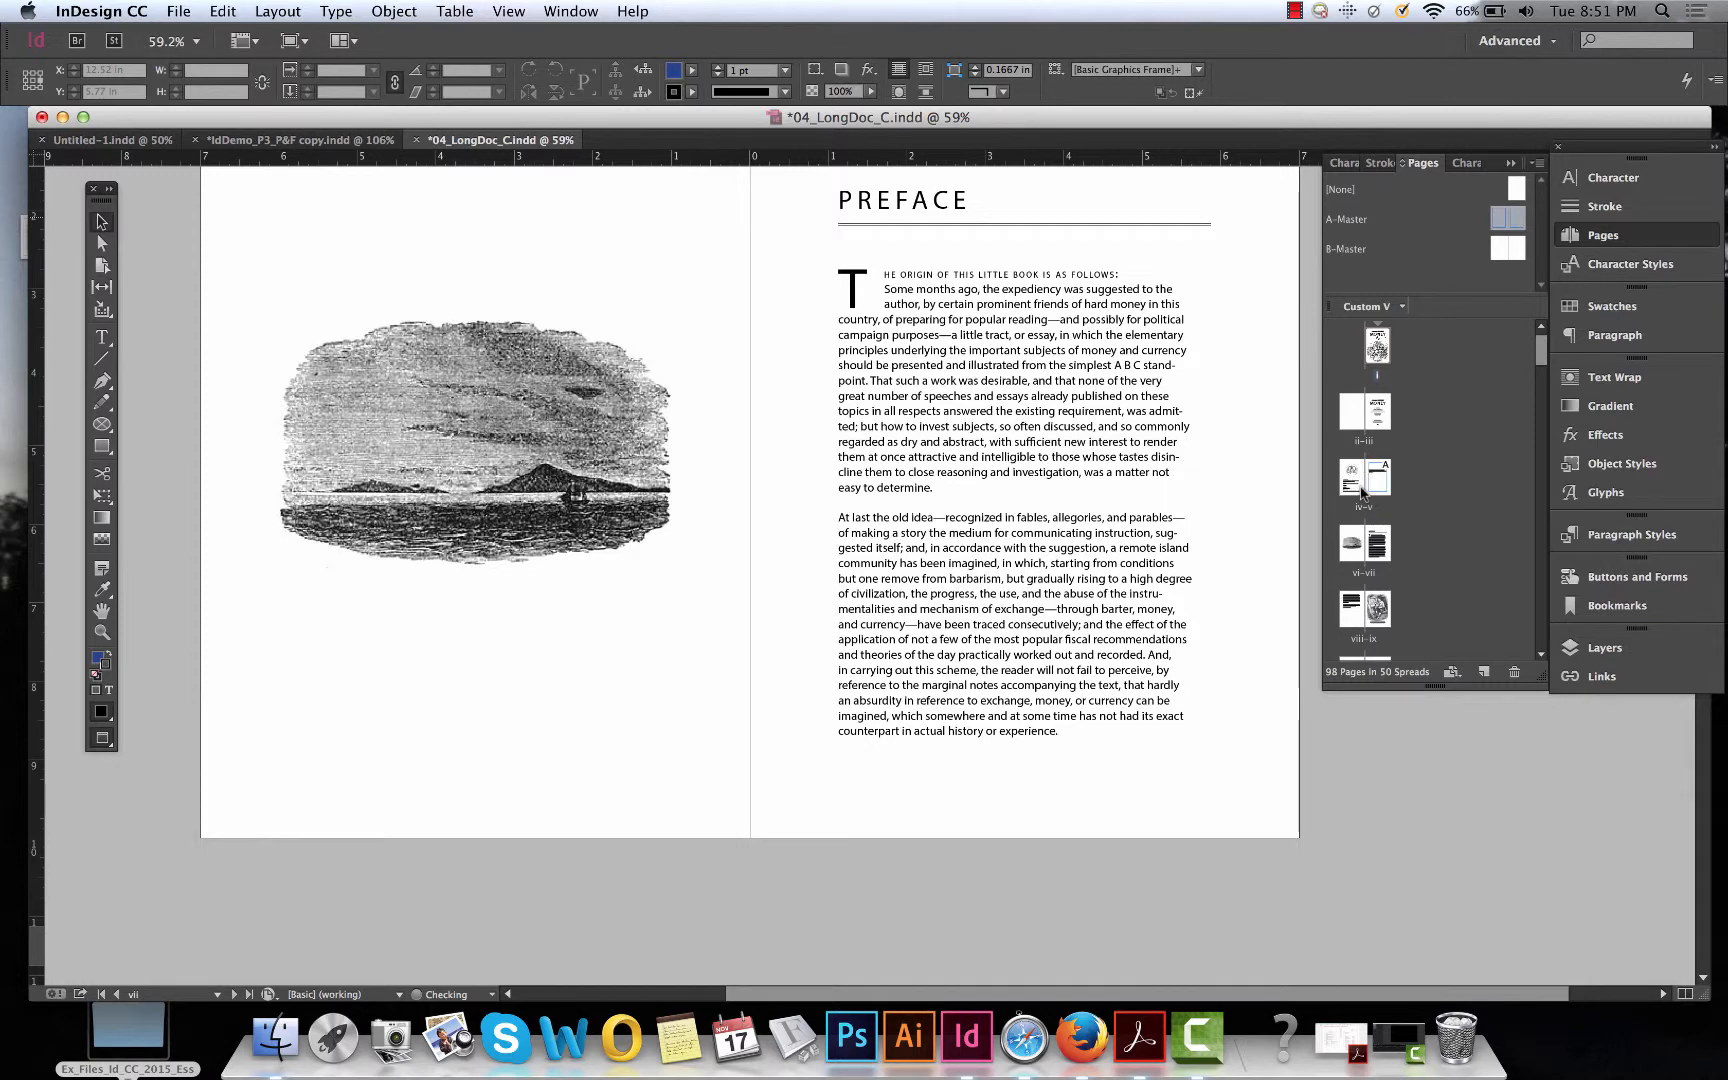
left_click_drag(1348, 220, 1358, 548)
scroll(845, 716, "up", 10)
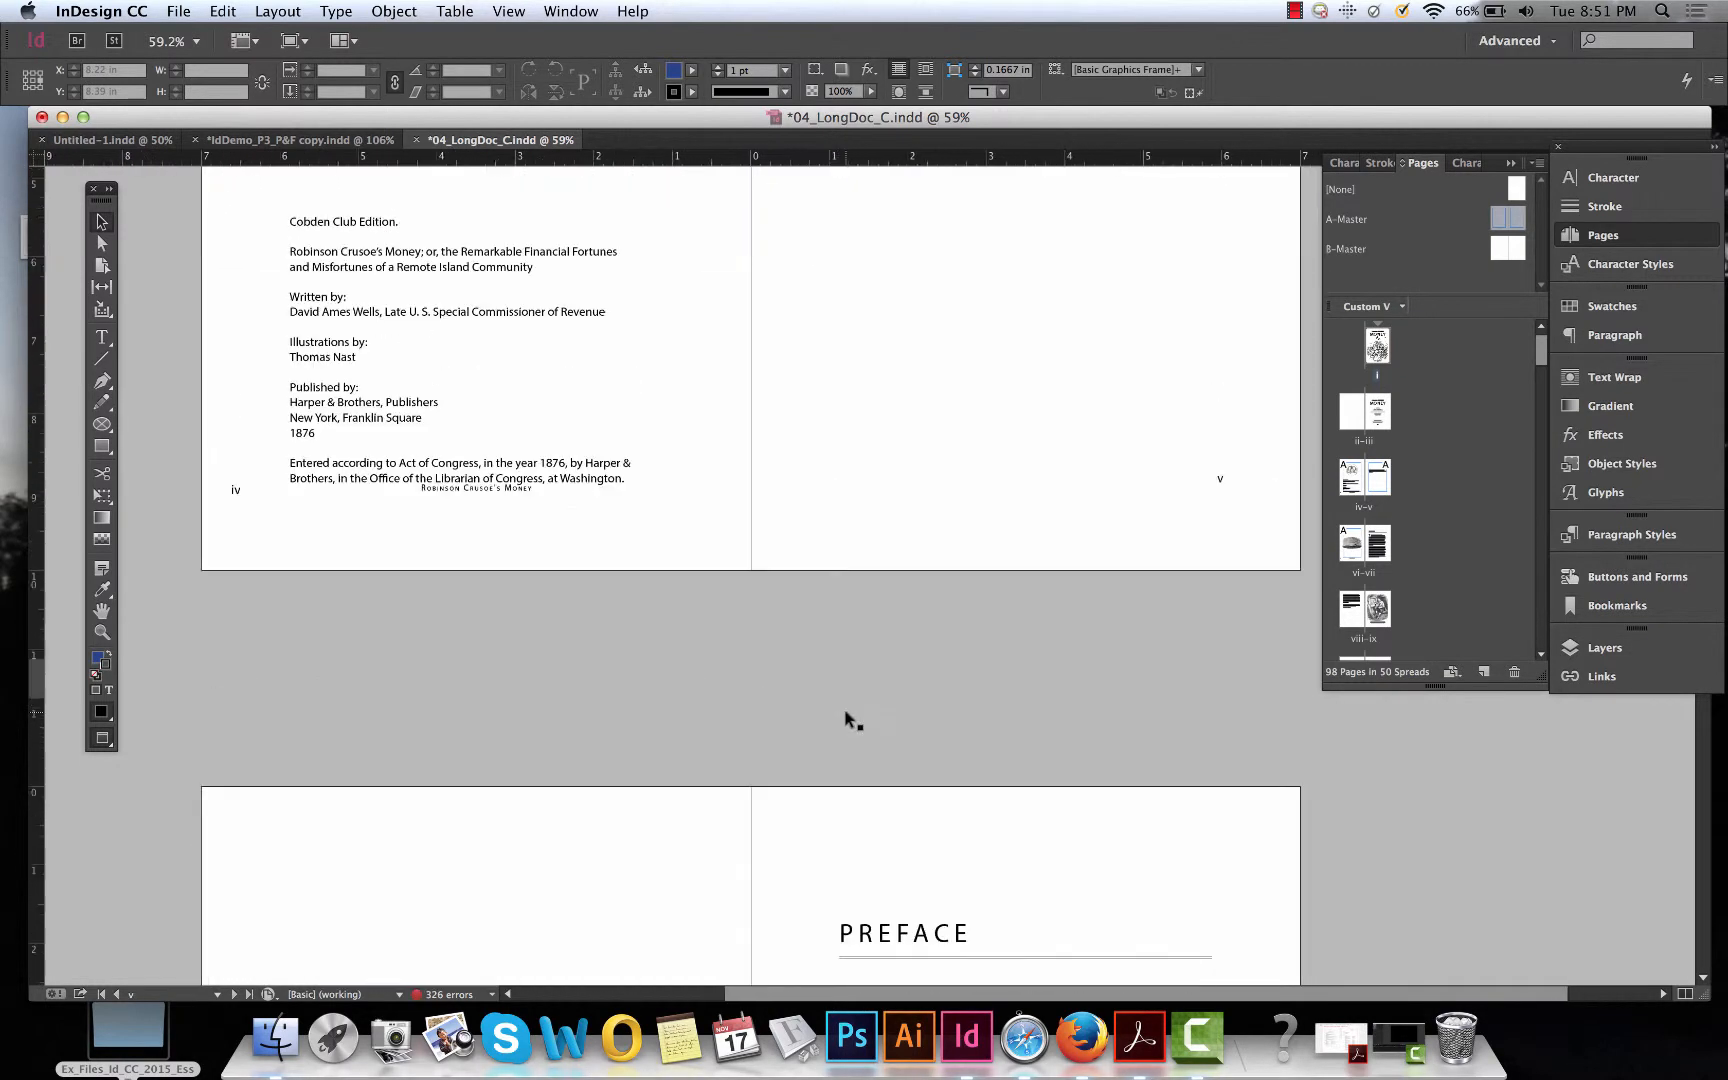
scroll(1111, 622, "up", 10)
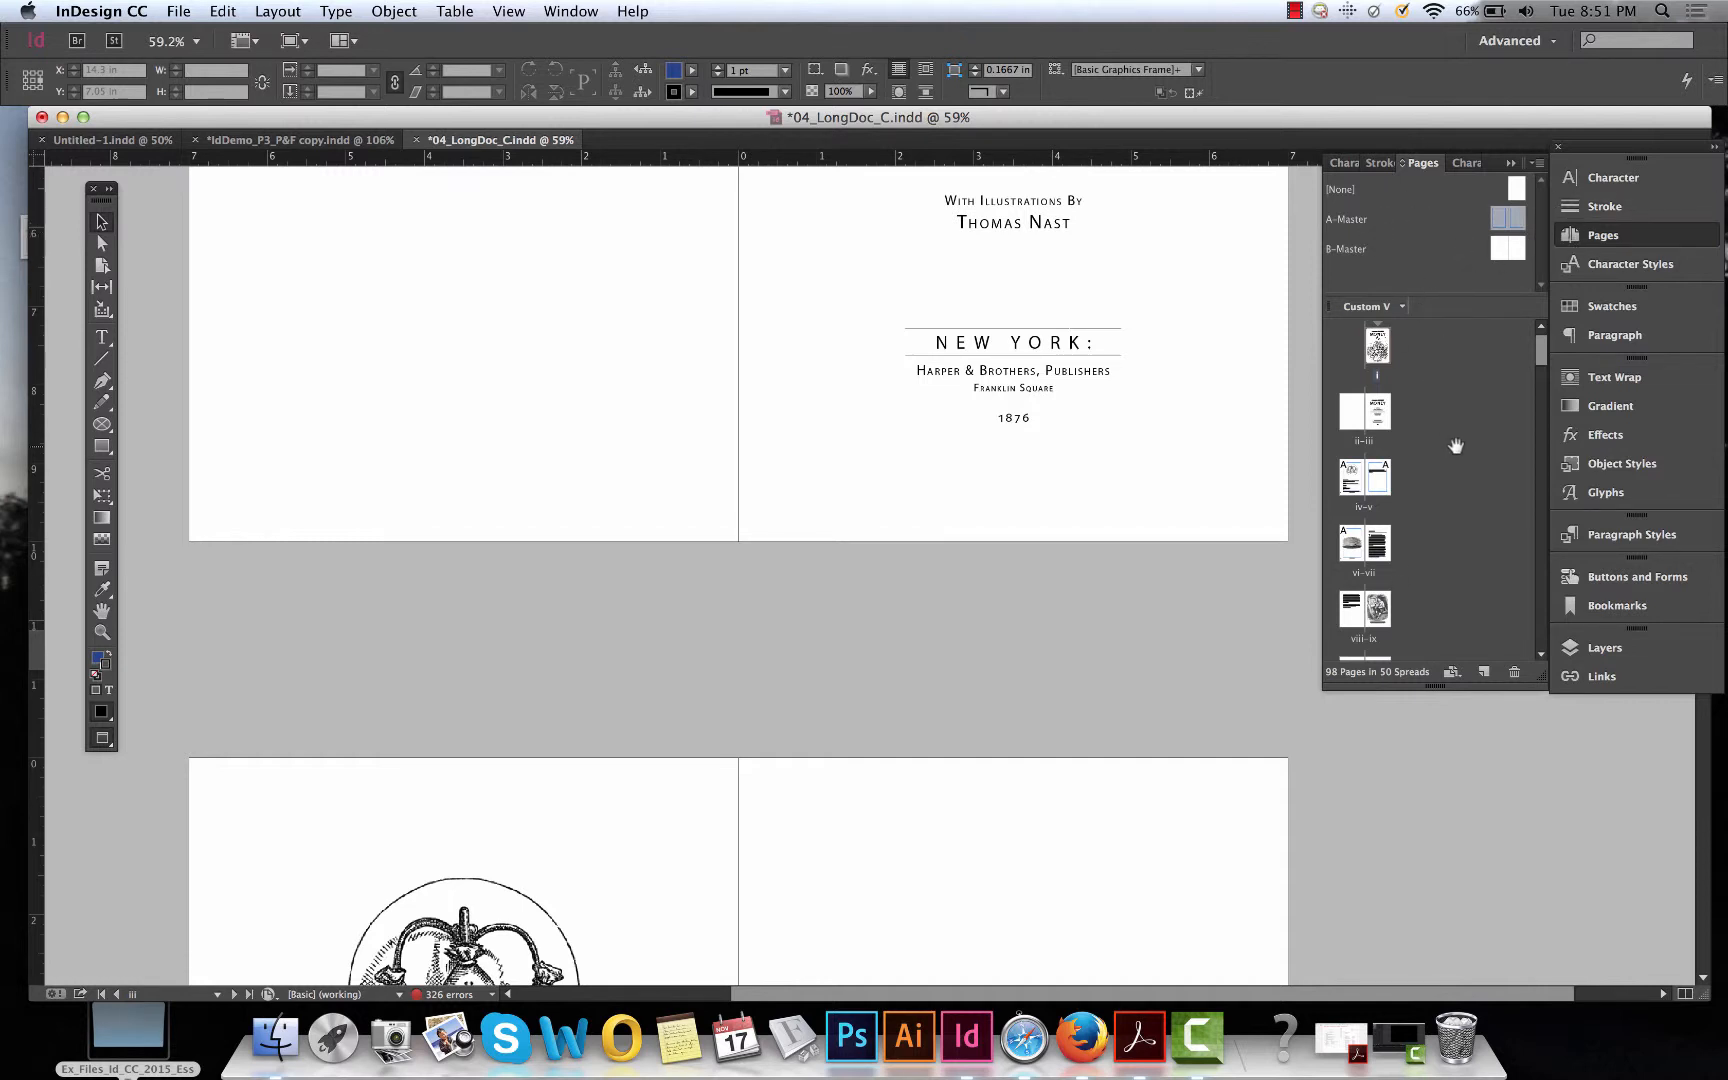
Scroll through the Pages panel thumbnails to review the page numbers and masters applied across the book.
scroll(1434, 454, "down", 2)
scroll(1434, 454, "up", 2)
scroll(1412, 559, "down", 3)
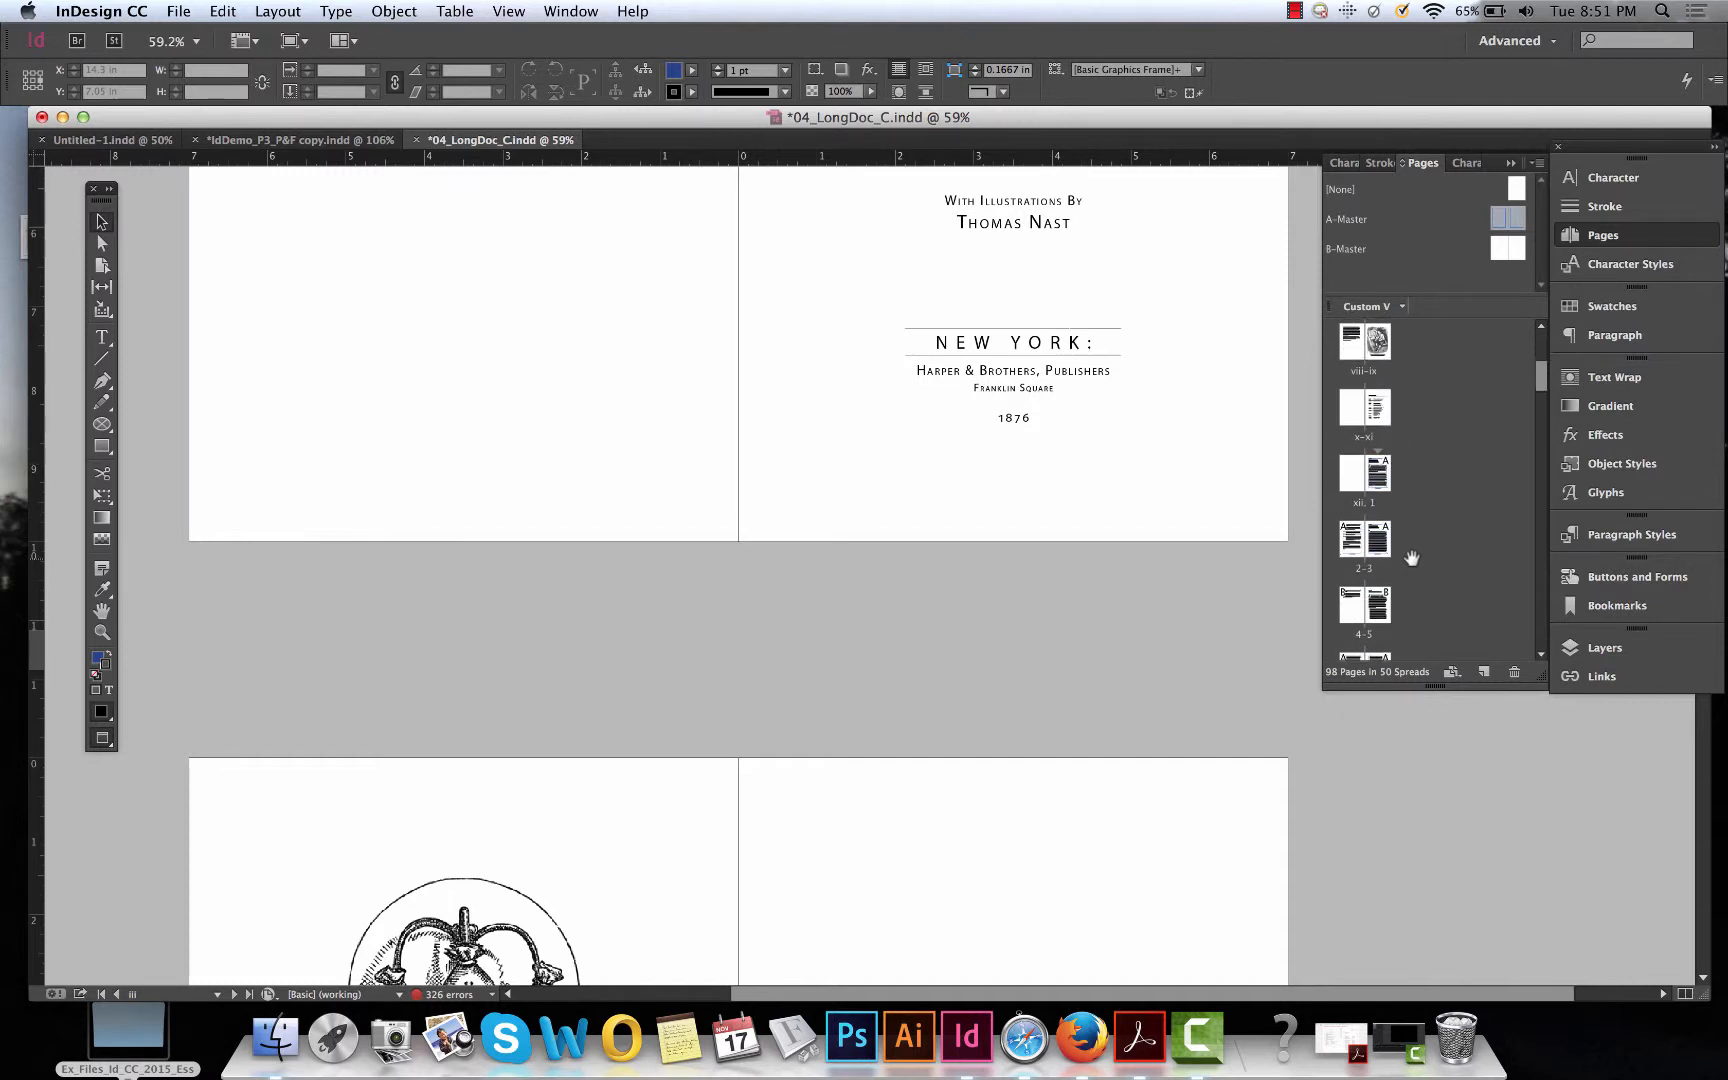
scroll(1435, 495, "down", 1)
scroll(1435, 495, "up", 6)
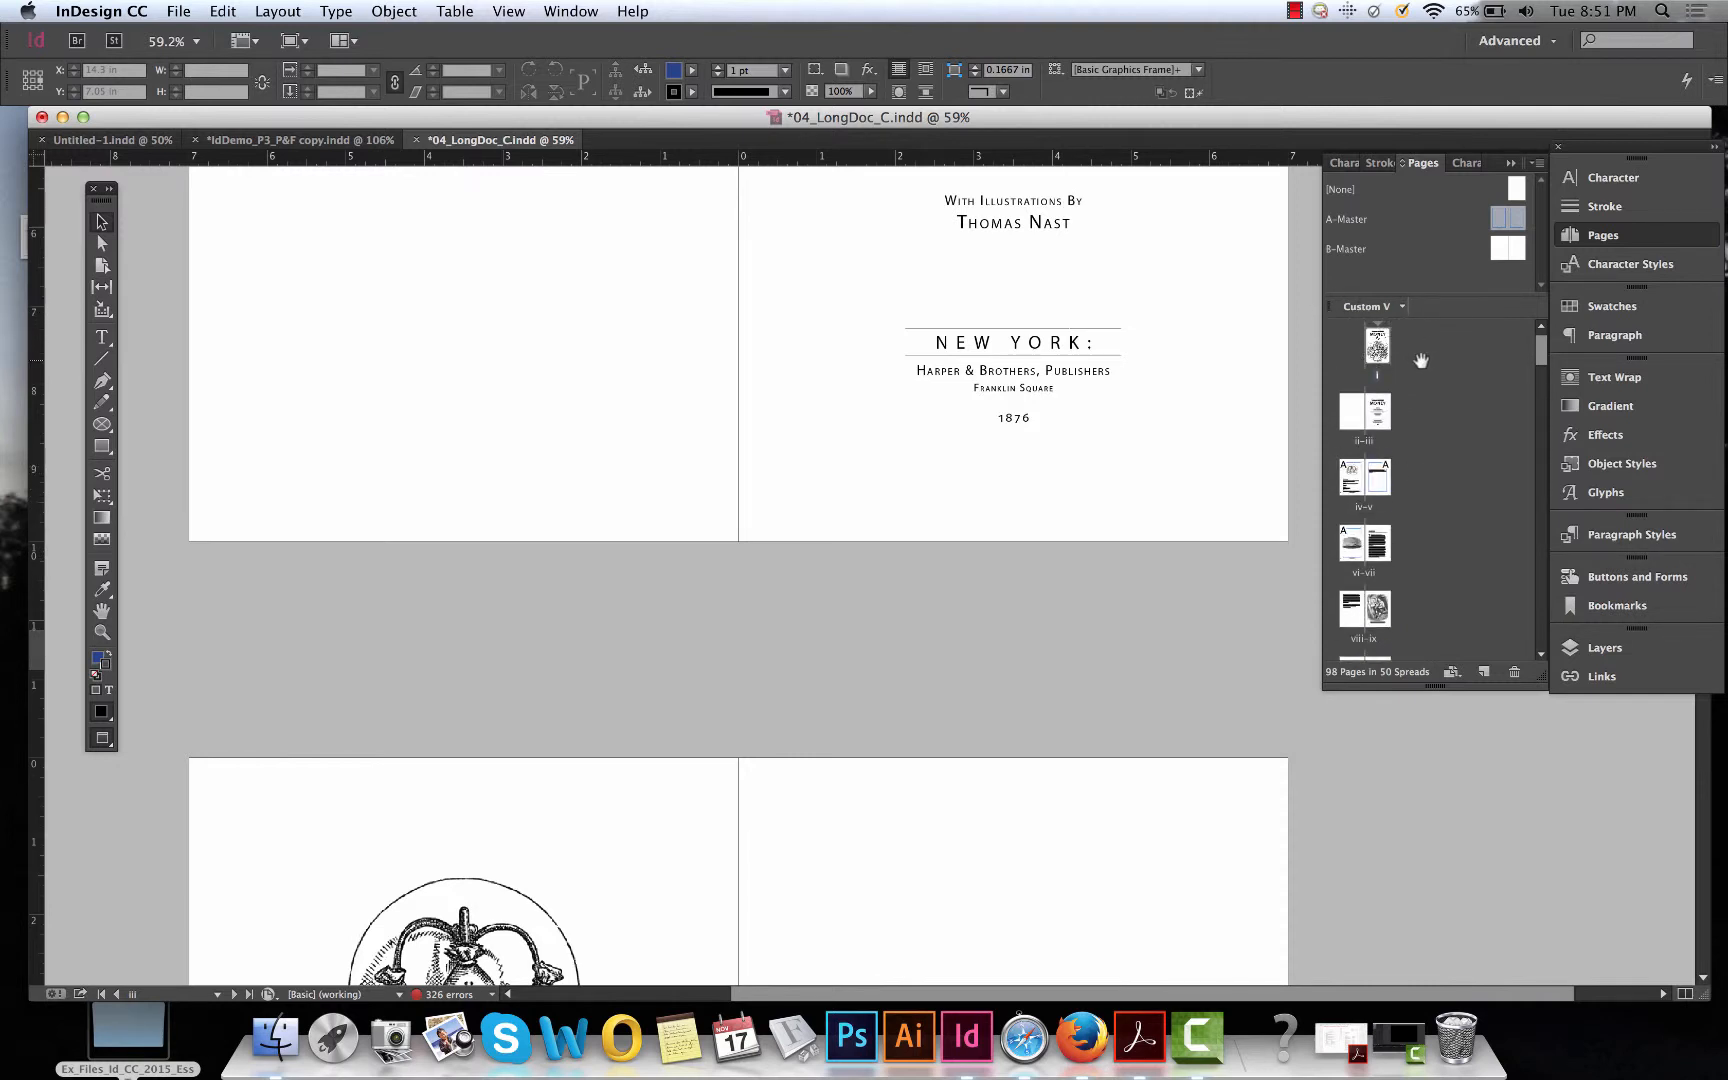
scroll(1483, 483, "down", 1)
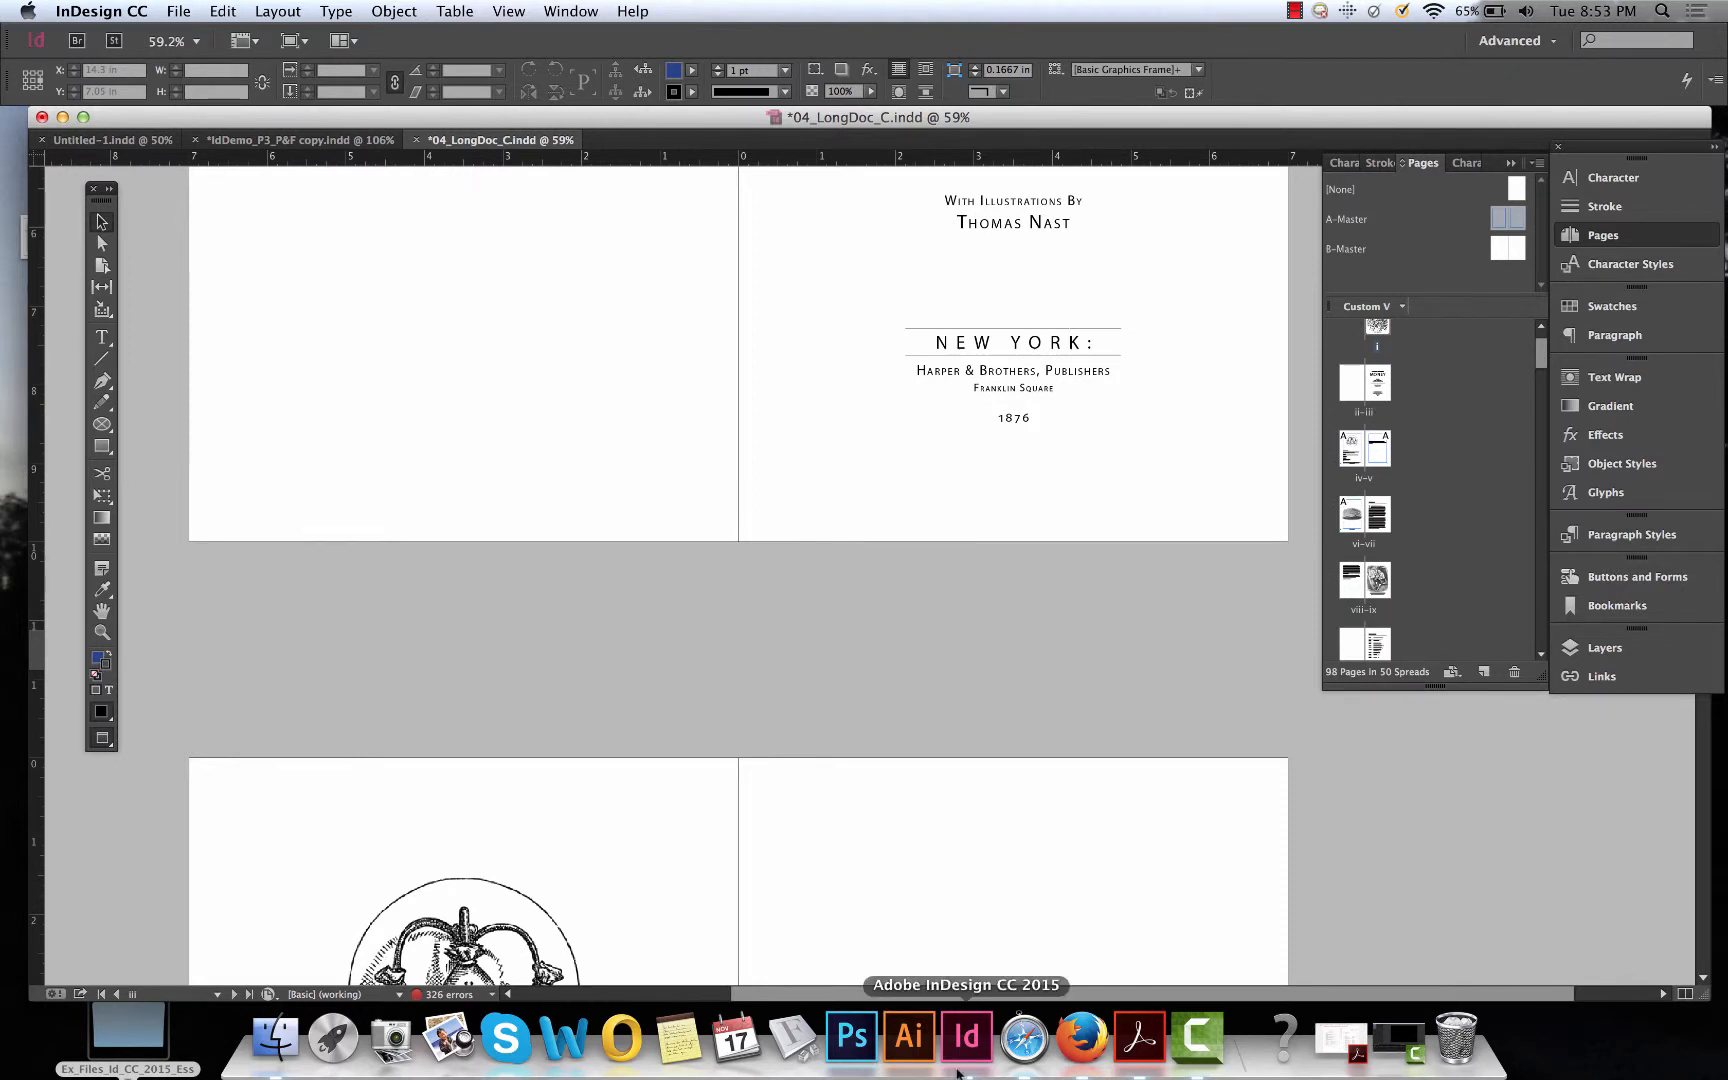
scroll(1384, 520, "down", 8)
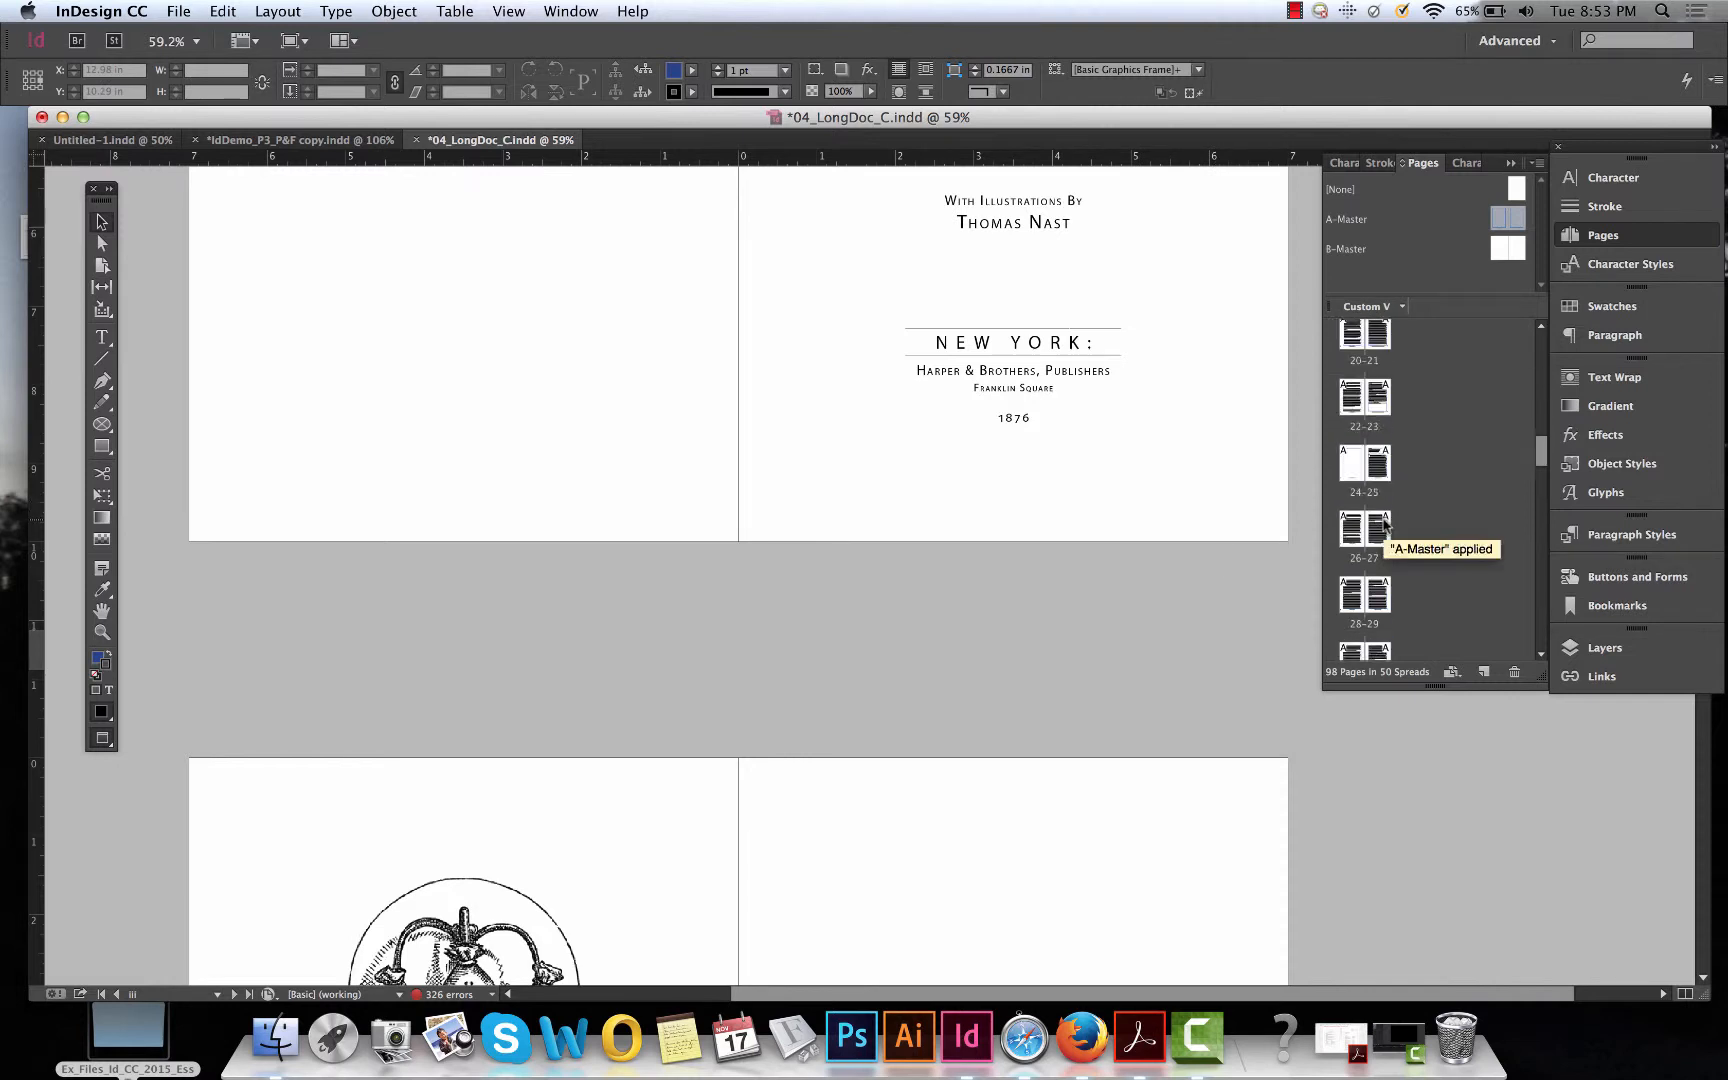
scroll(1384, 520, "down", 5)
scroll(1432, 465, "down", 5)
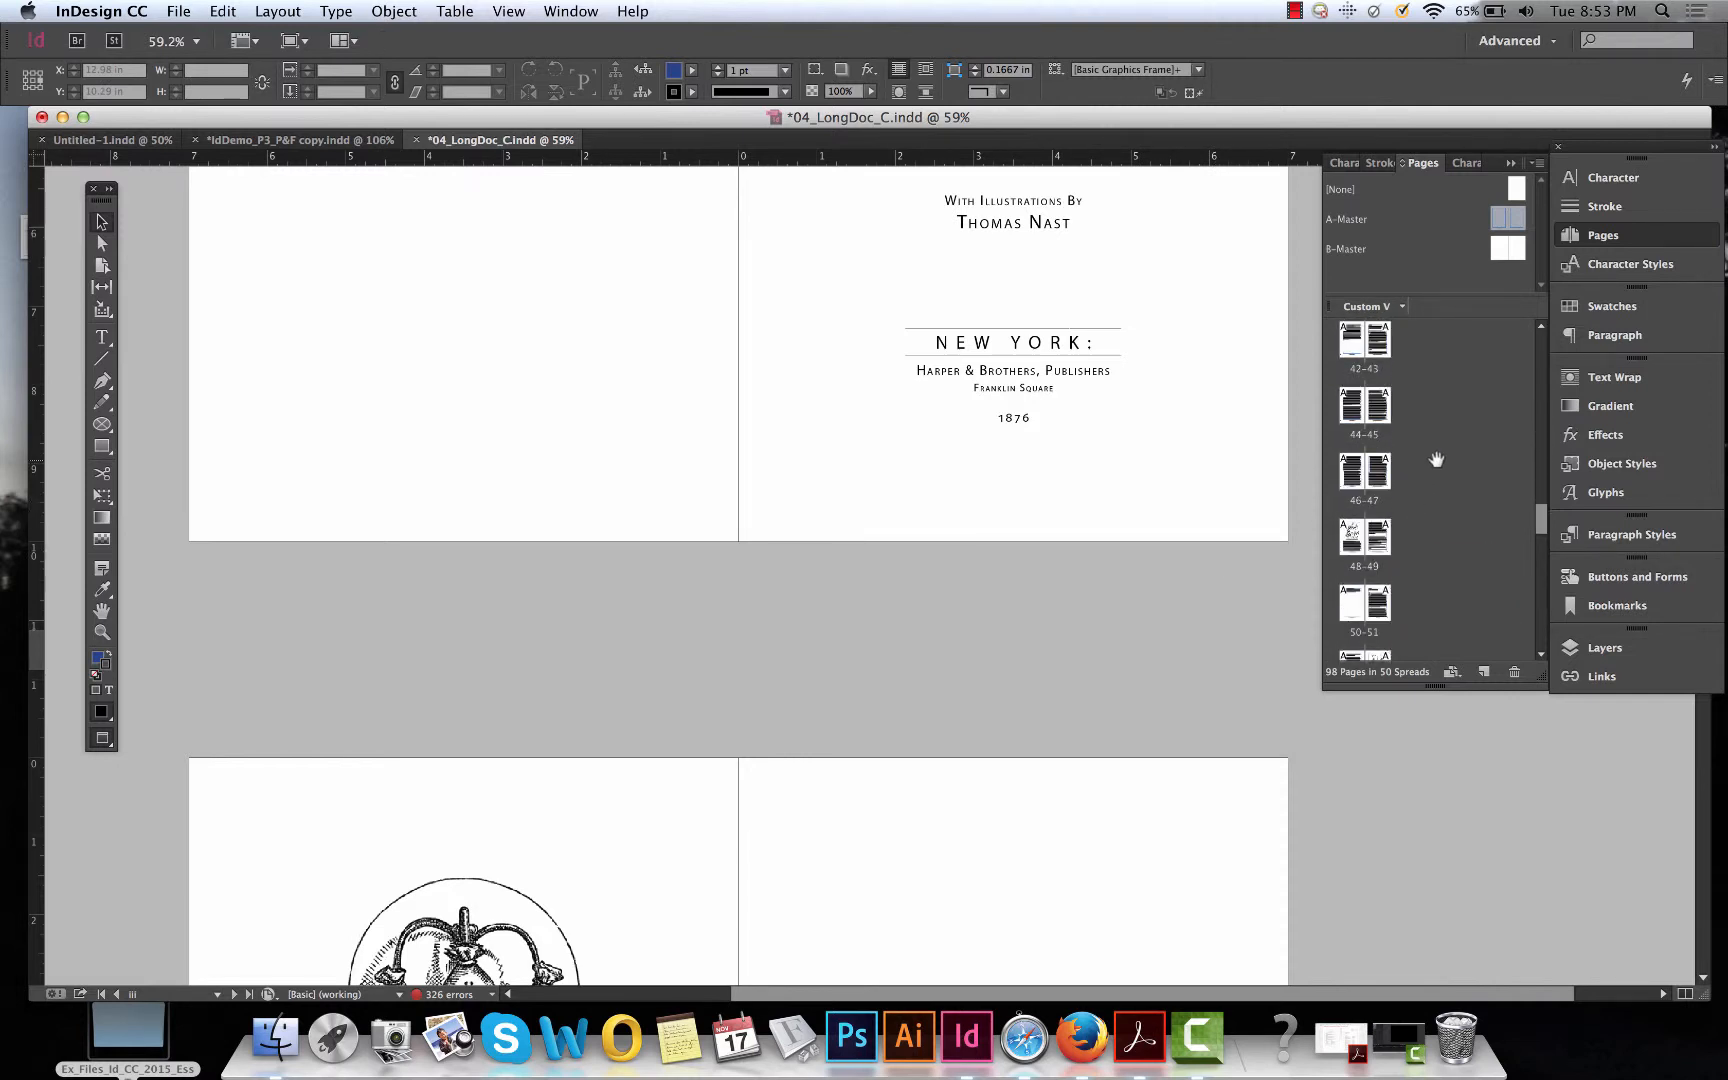
scroll(1432, 465, "up", 5)
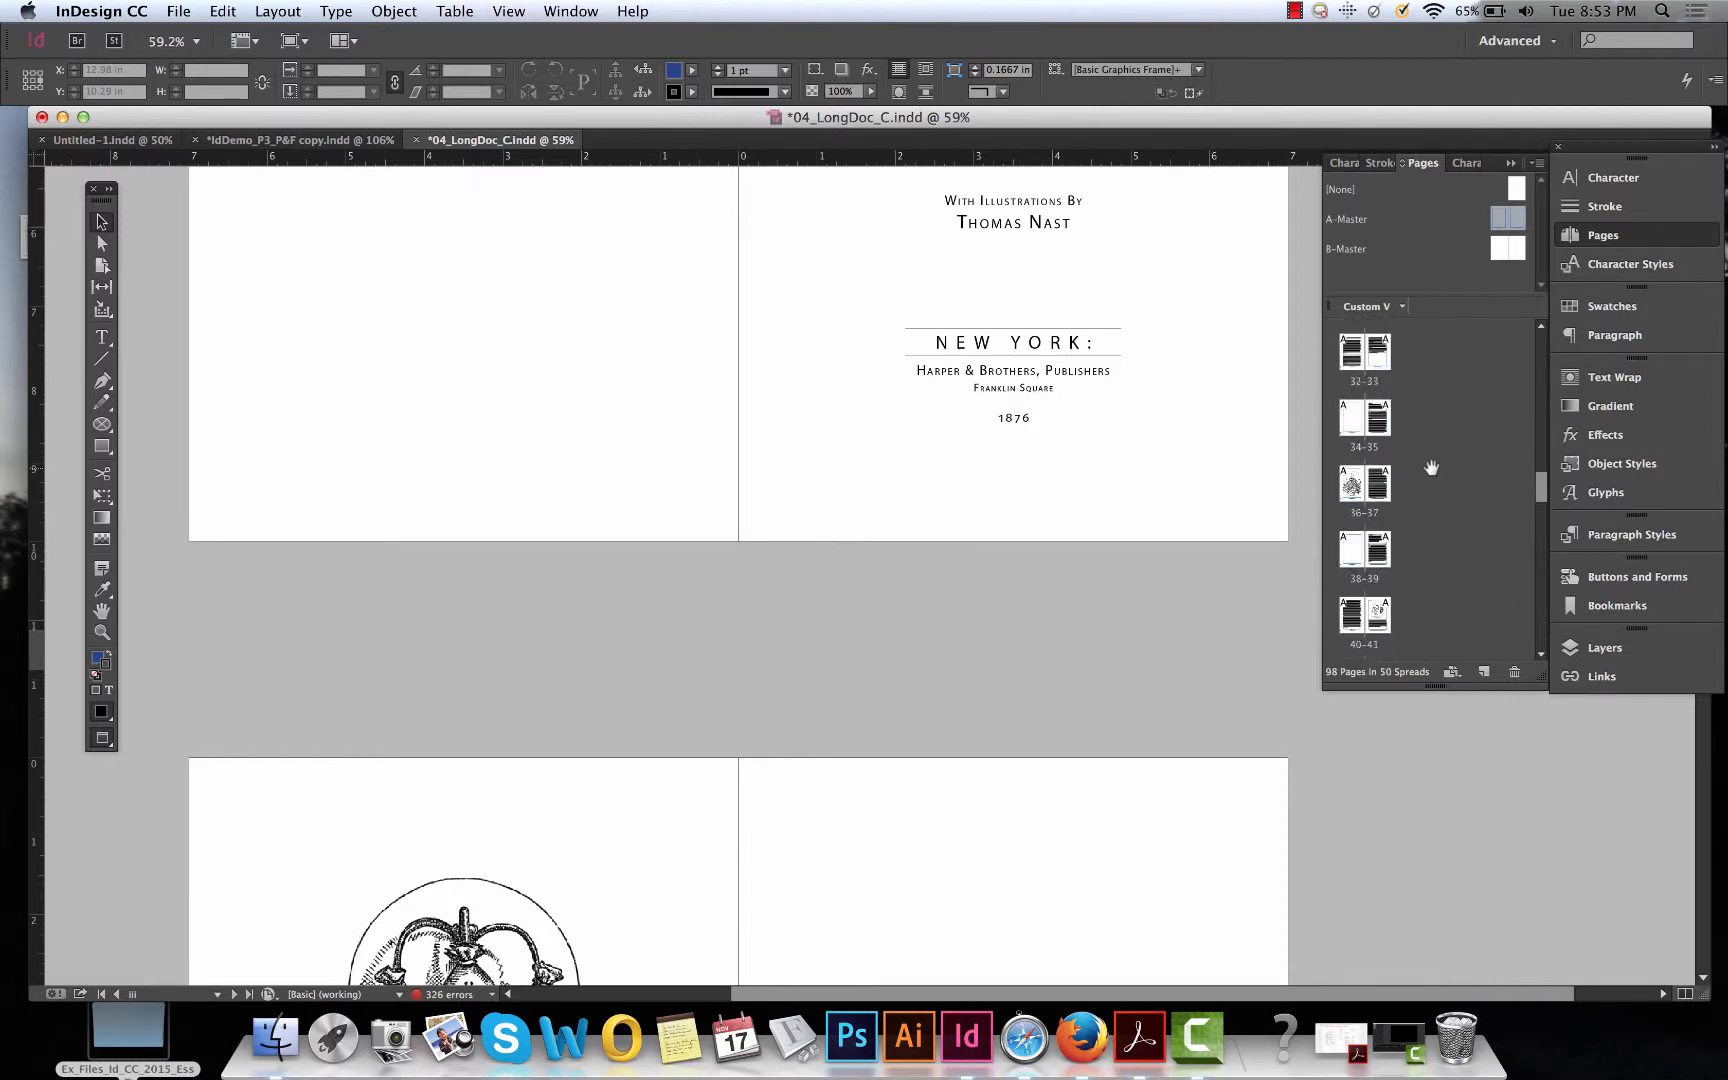
scroll(1432, 467, "up", 15)
scroll(963, 686, "up", 10)
scroll(963, 686, "down", 8)
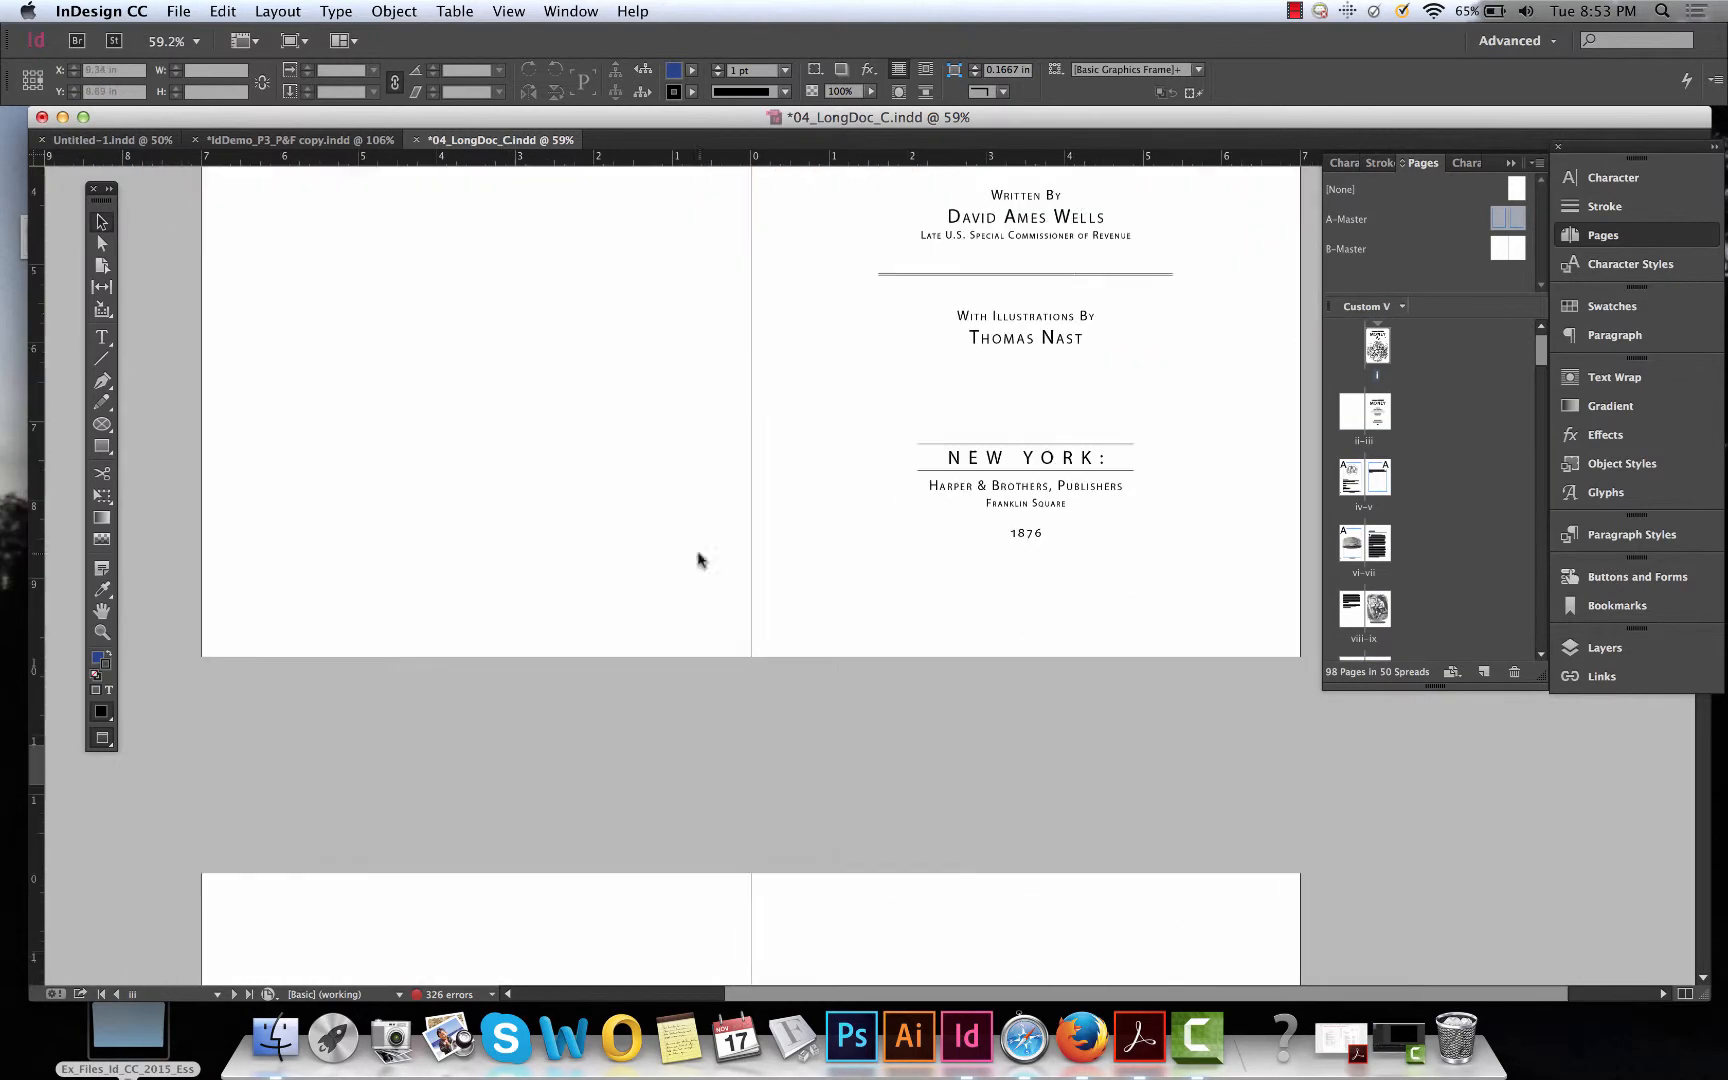
Go to page 1 with the Go to Page command.
left_click(278, 11)
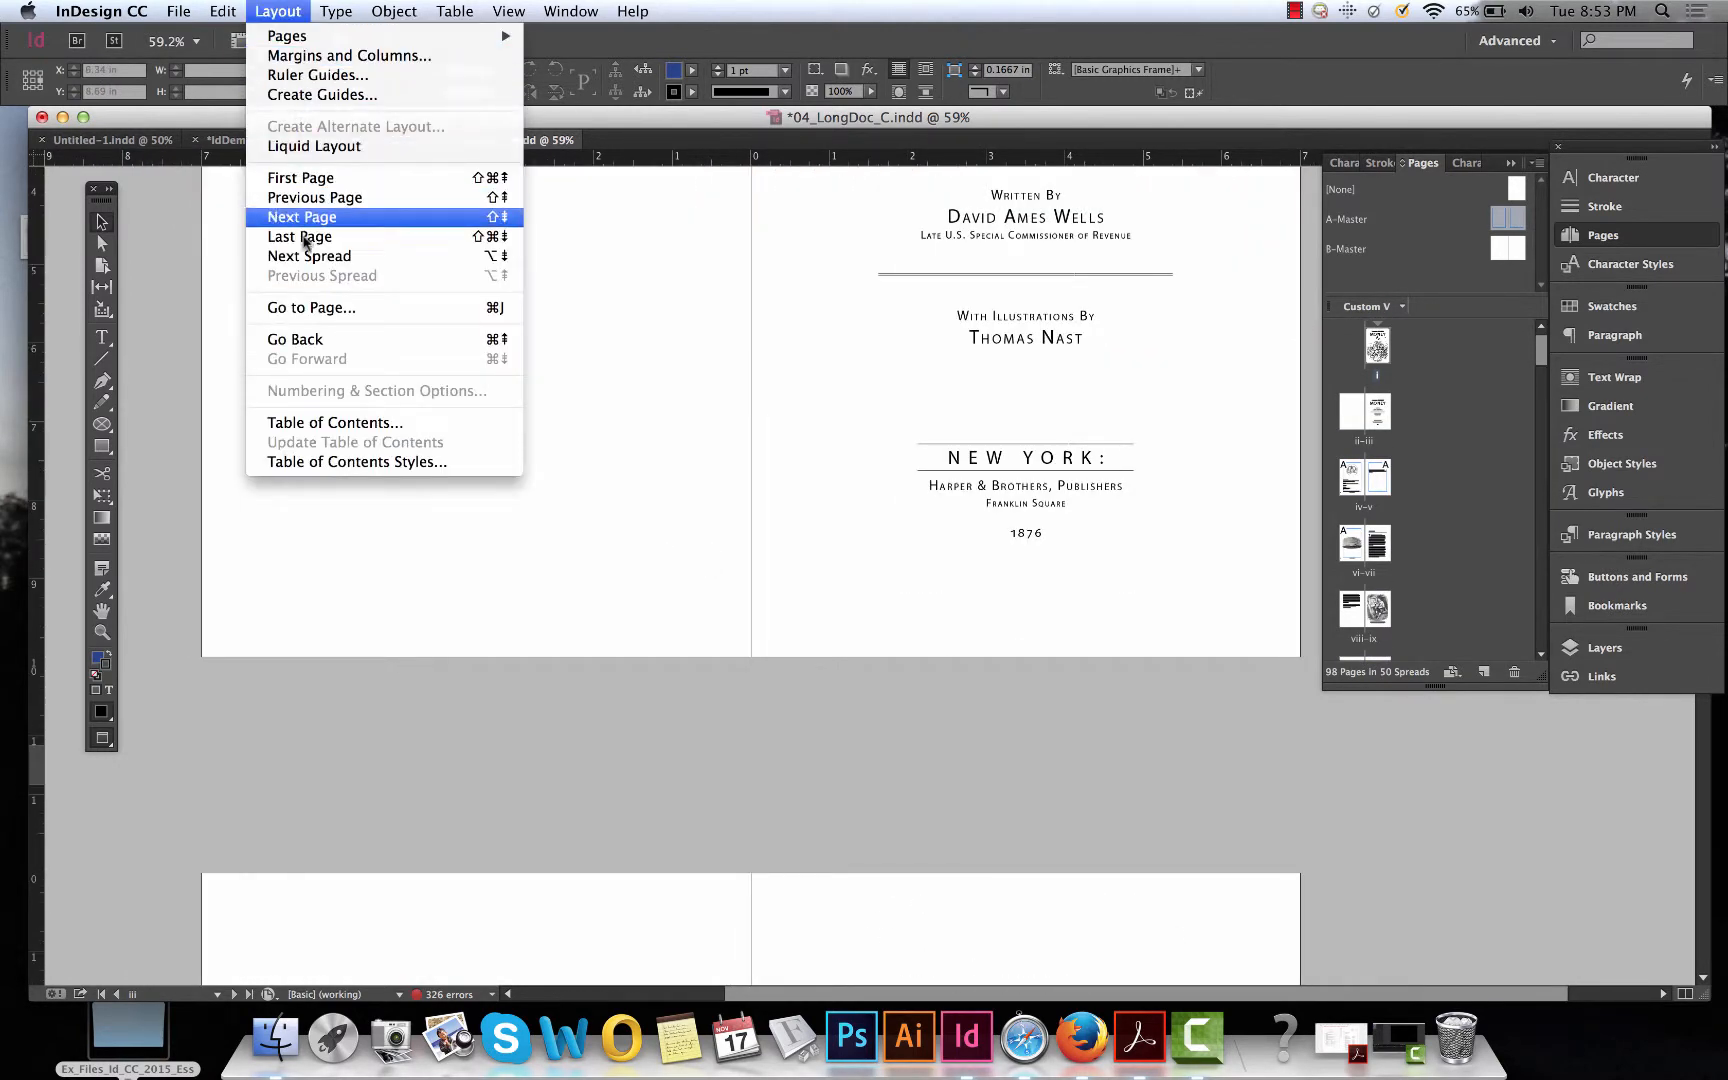
left_click(307, 309)
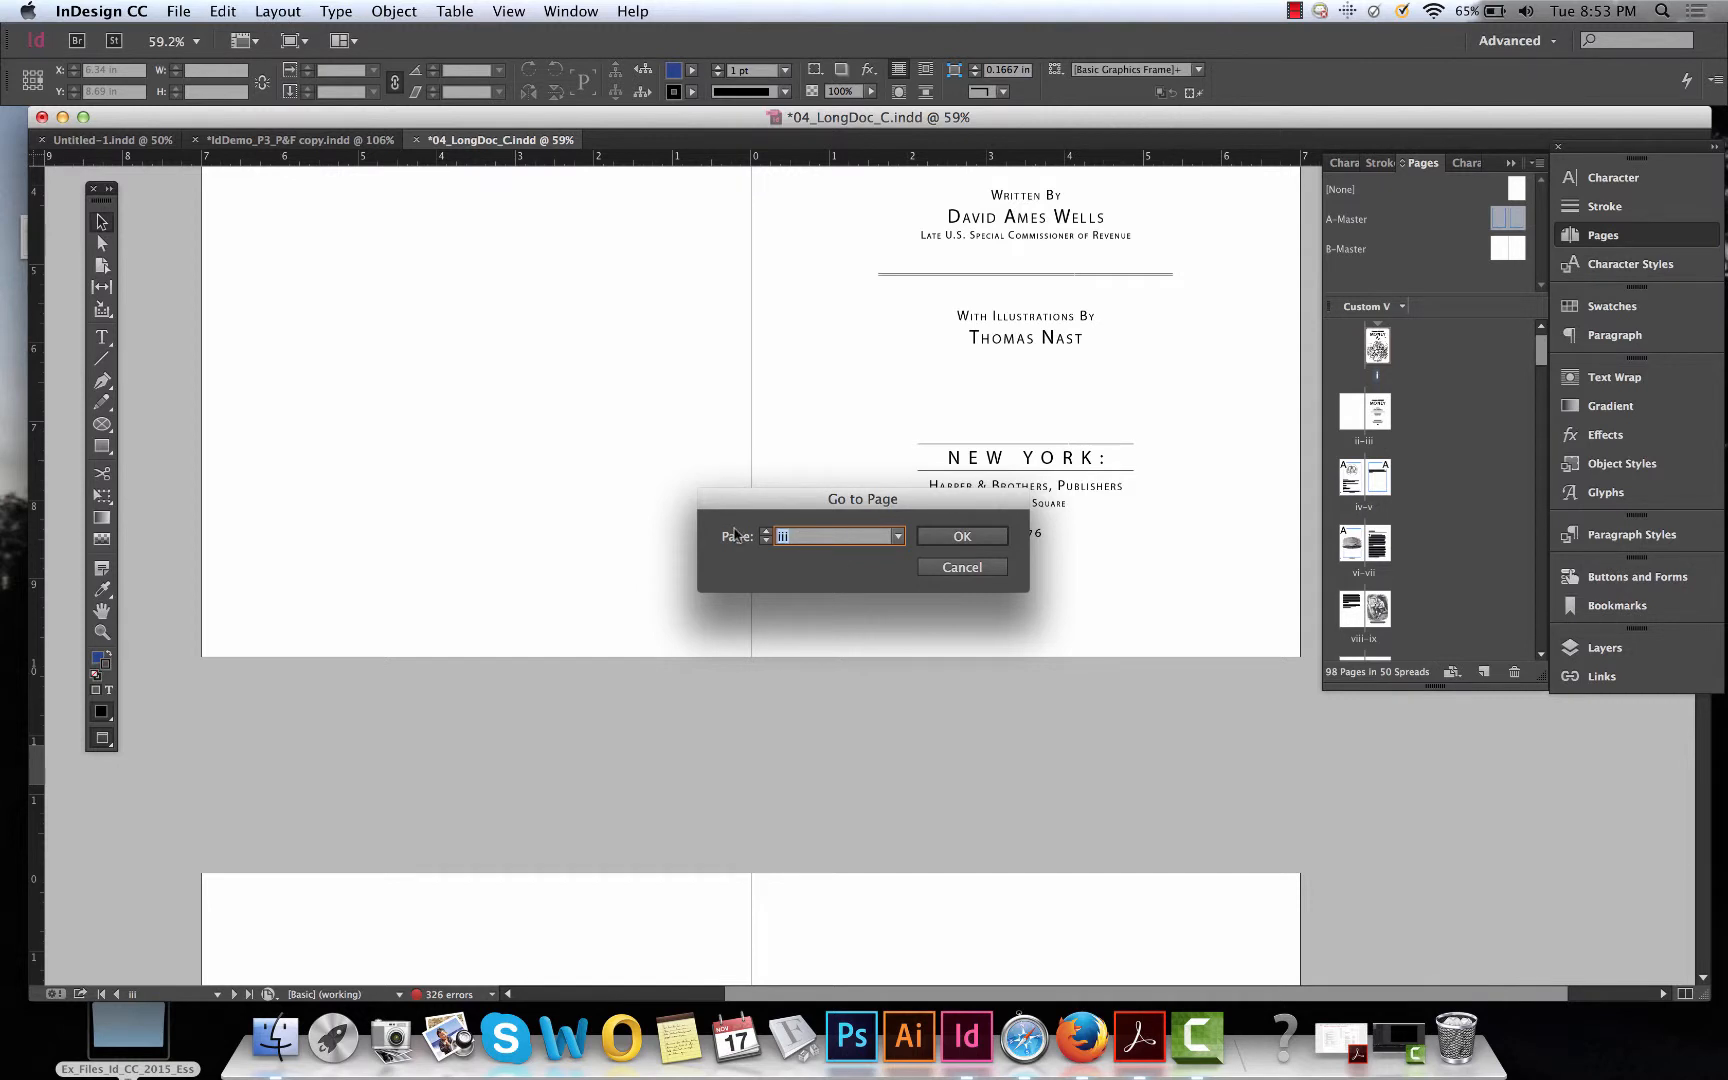
type("1")
left_click(960, 537)
scroll(846, 673, "up", 5)
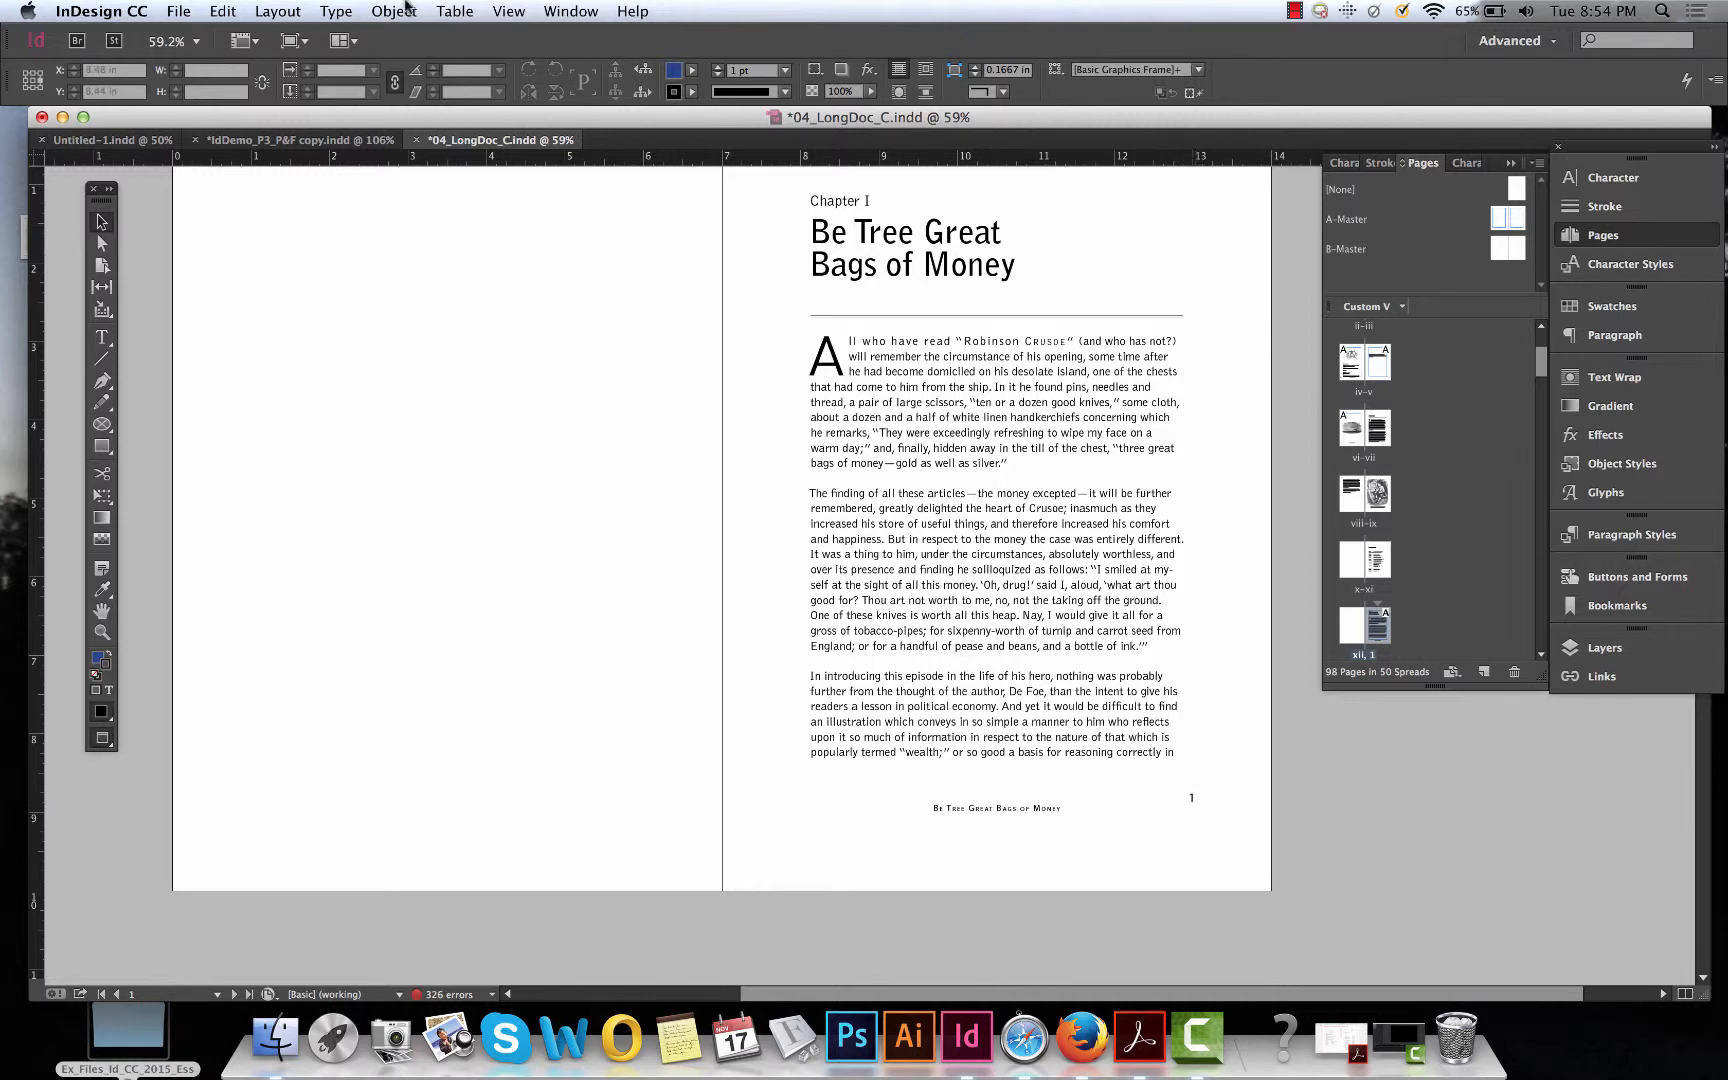
Go to the document's first page with the Go to Page command.
left_click(286, 9)
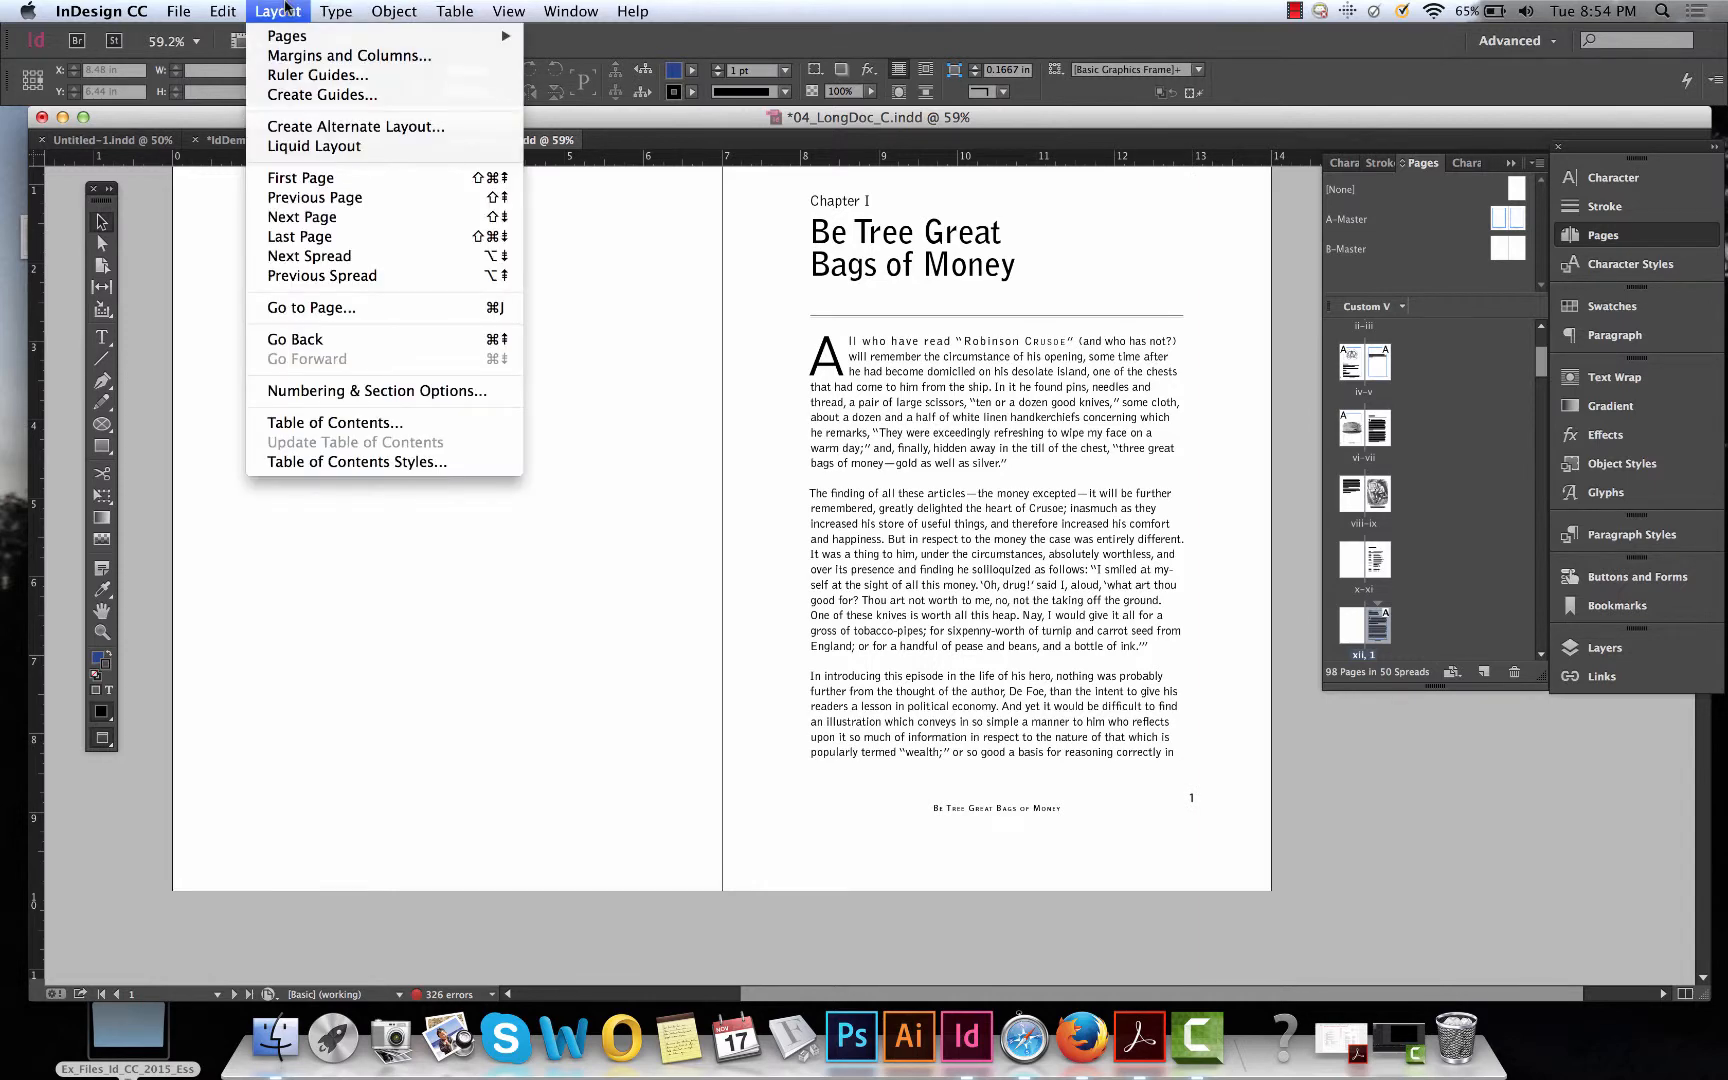
left_click(305, 309)
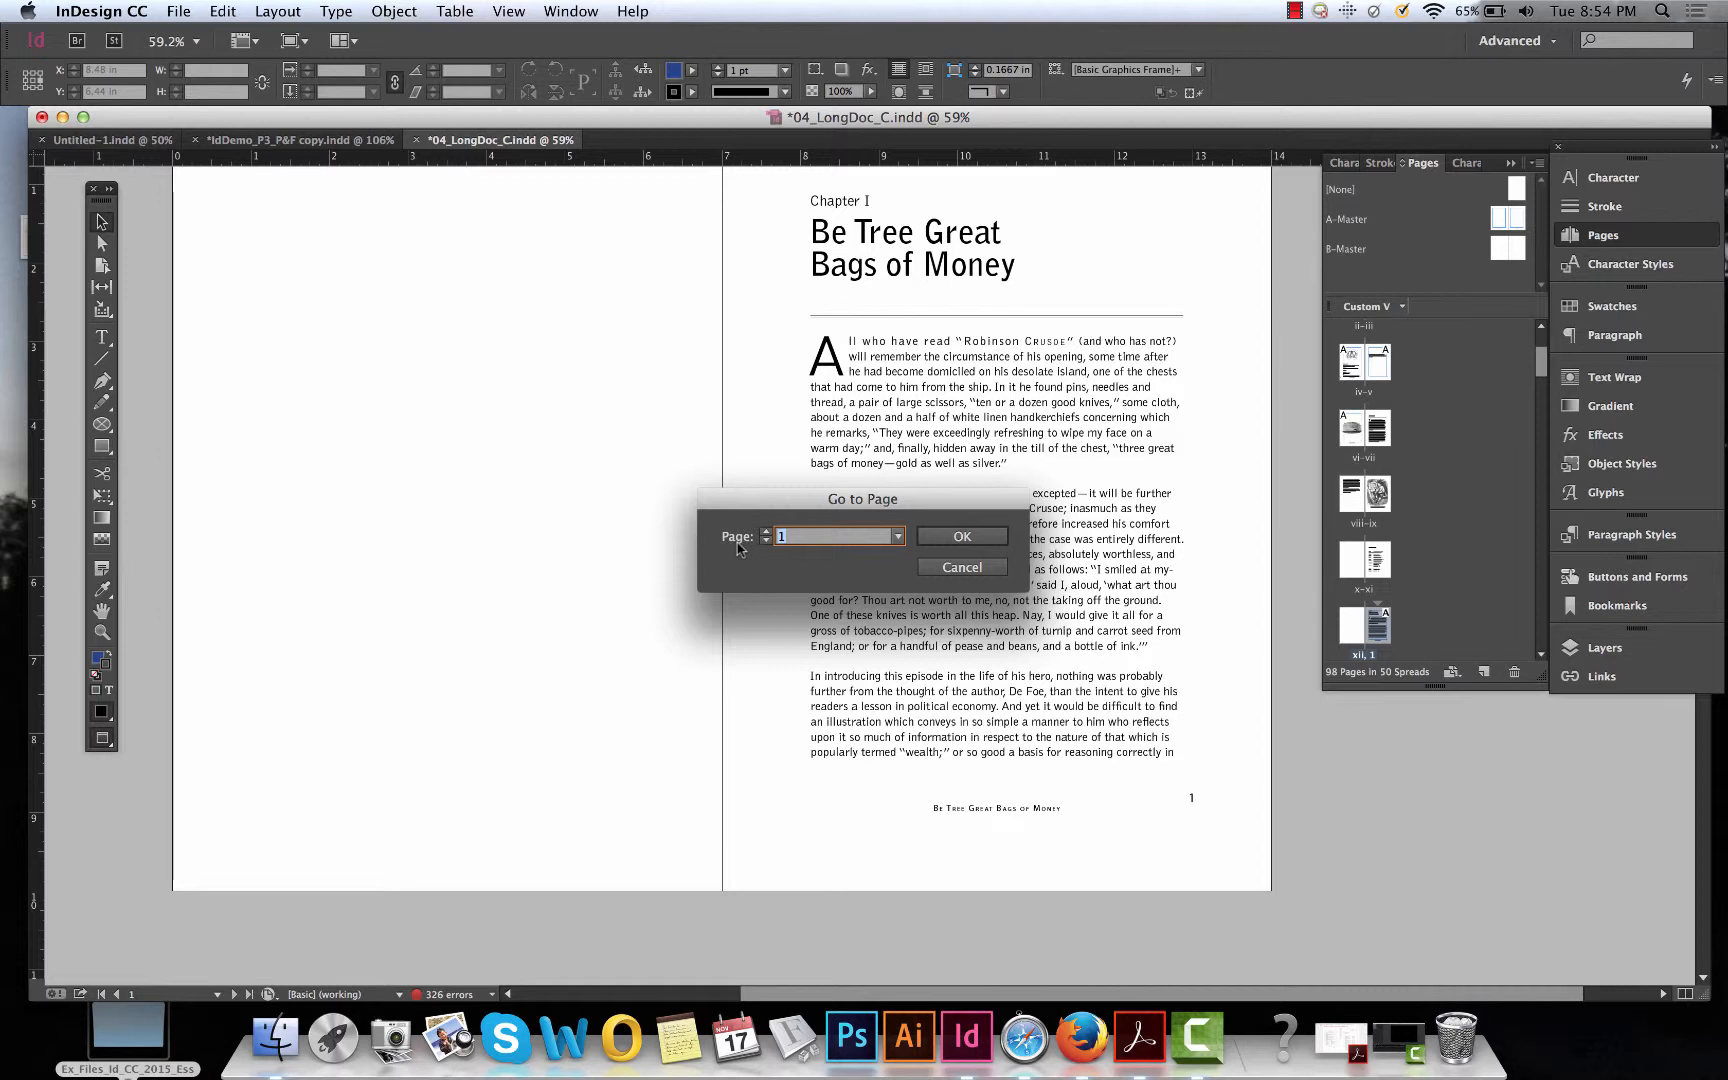
key("BackSpace")
left_click(945, 535)
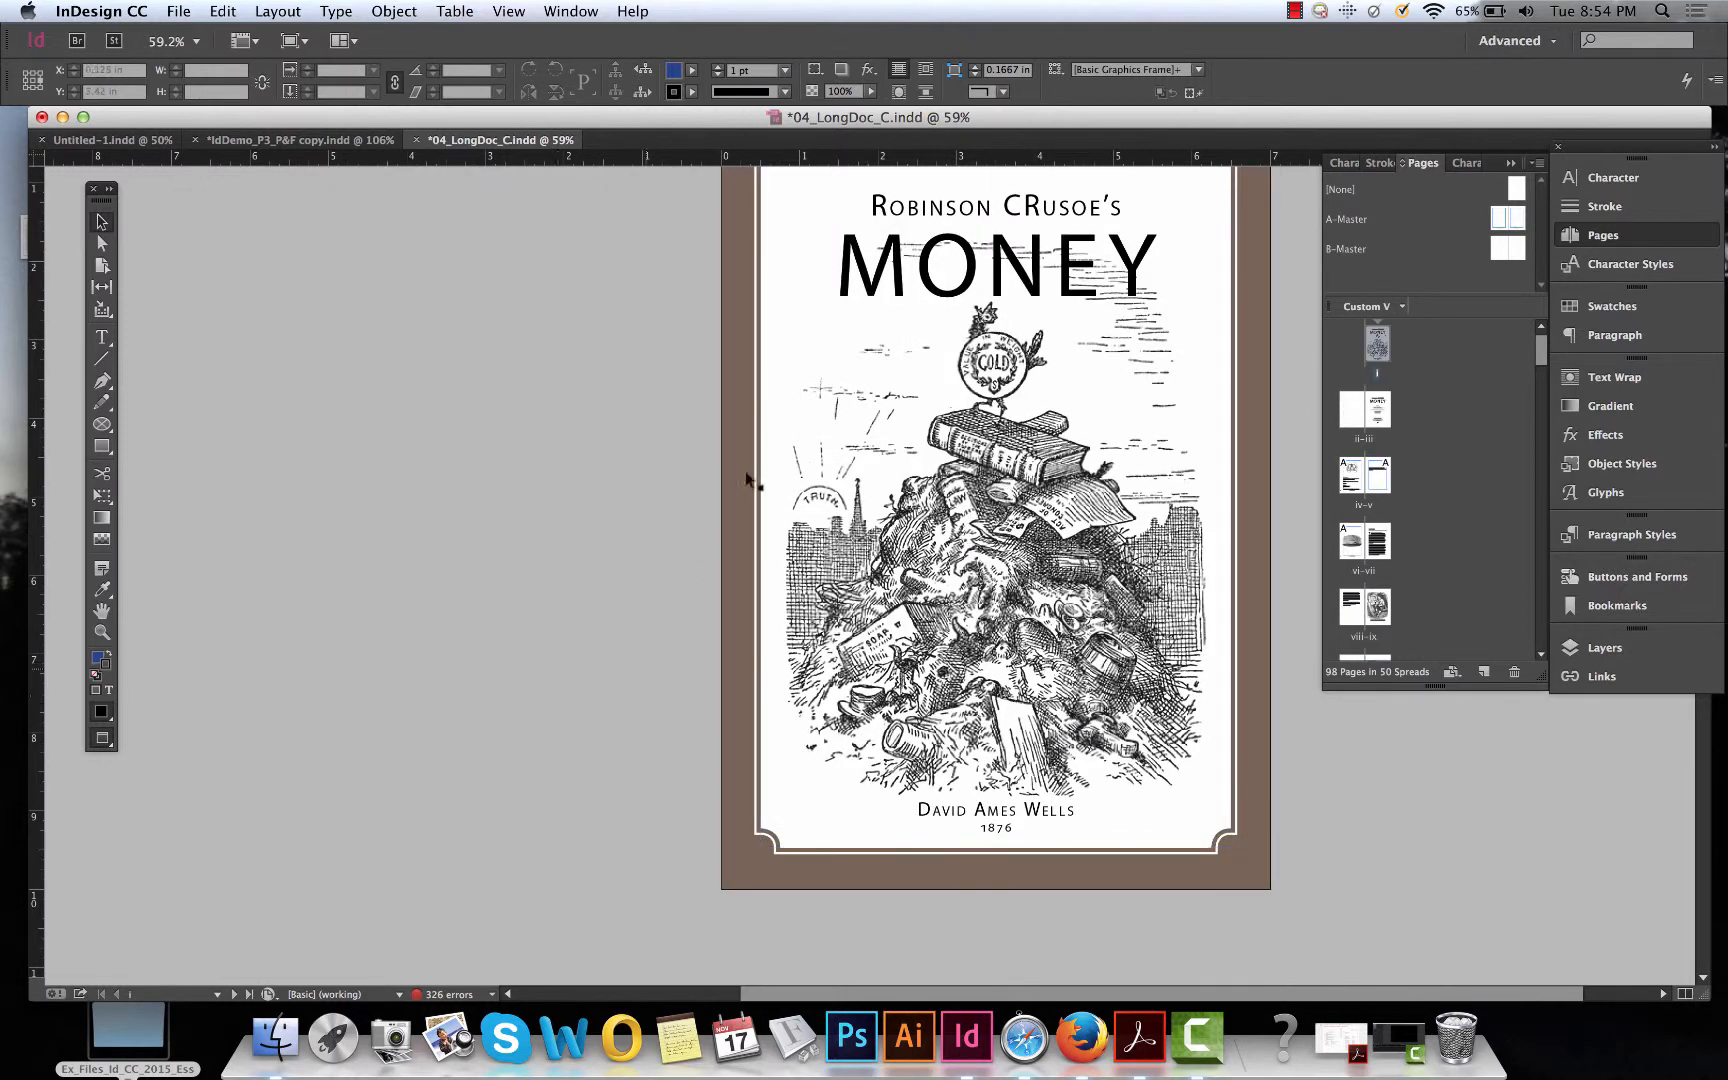
Try Go to Page with an absolute page number starting with +.
left_click(280, 11)
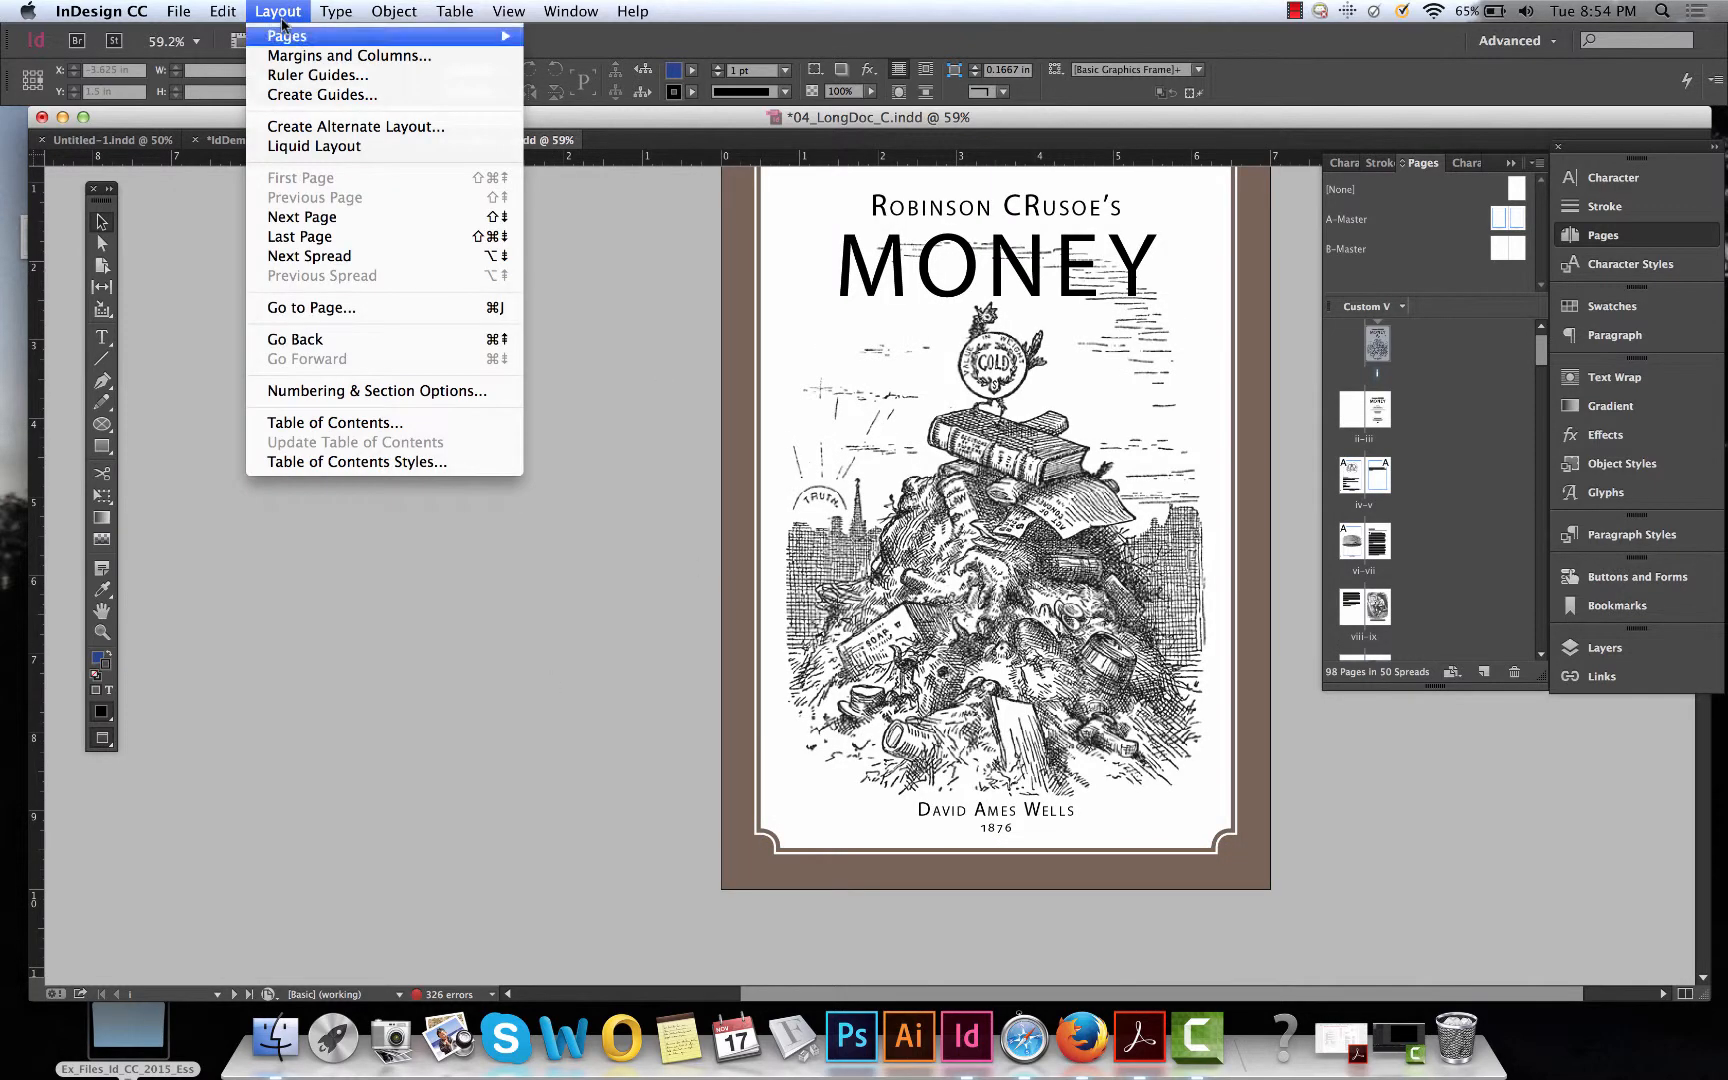
left_click(310, 307)
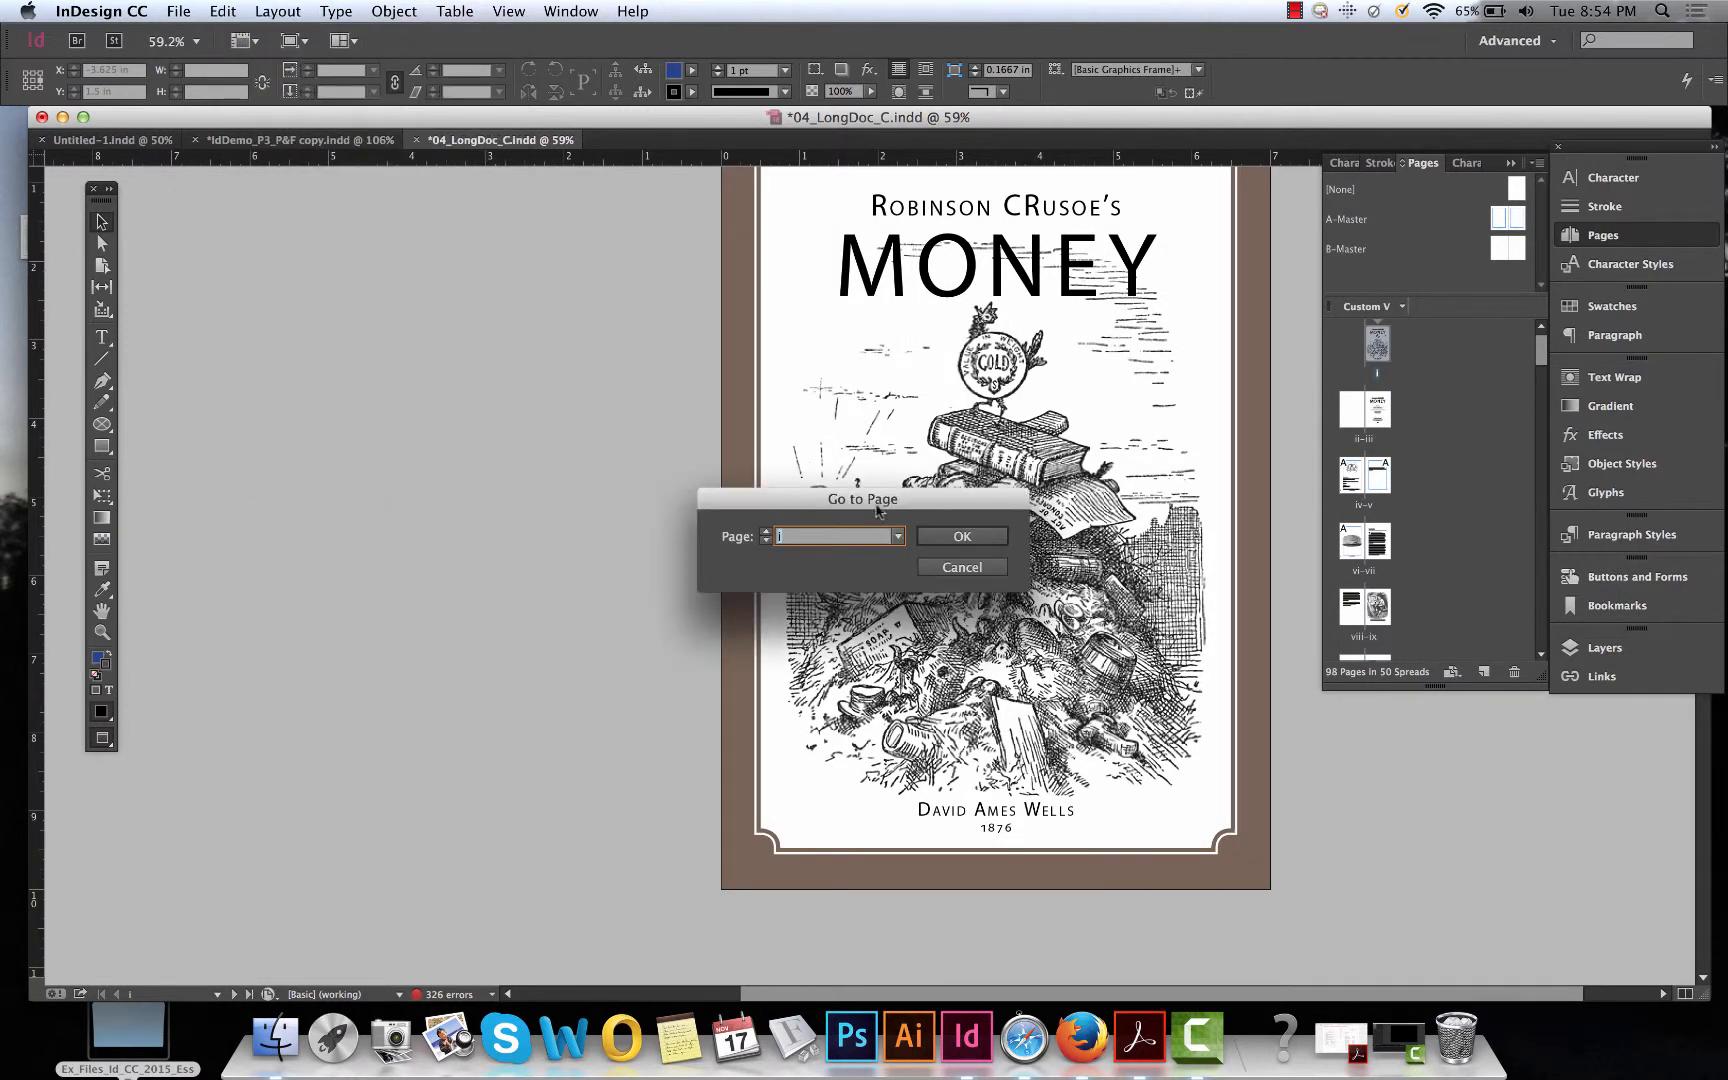
type("+1")
key("Return")
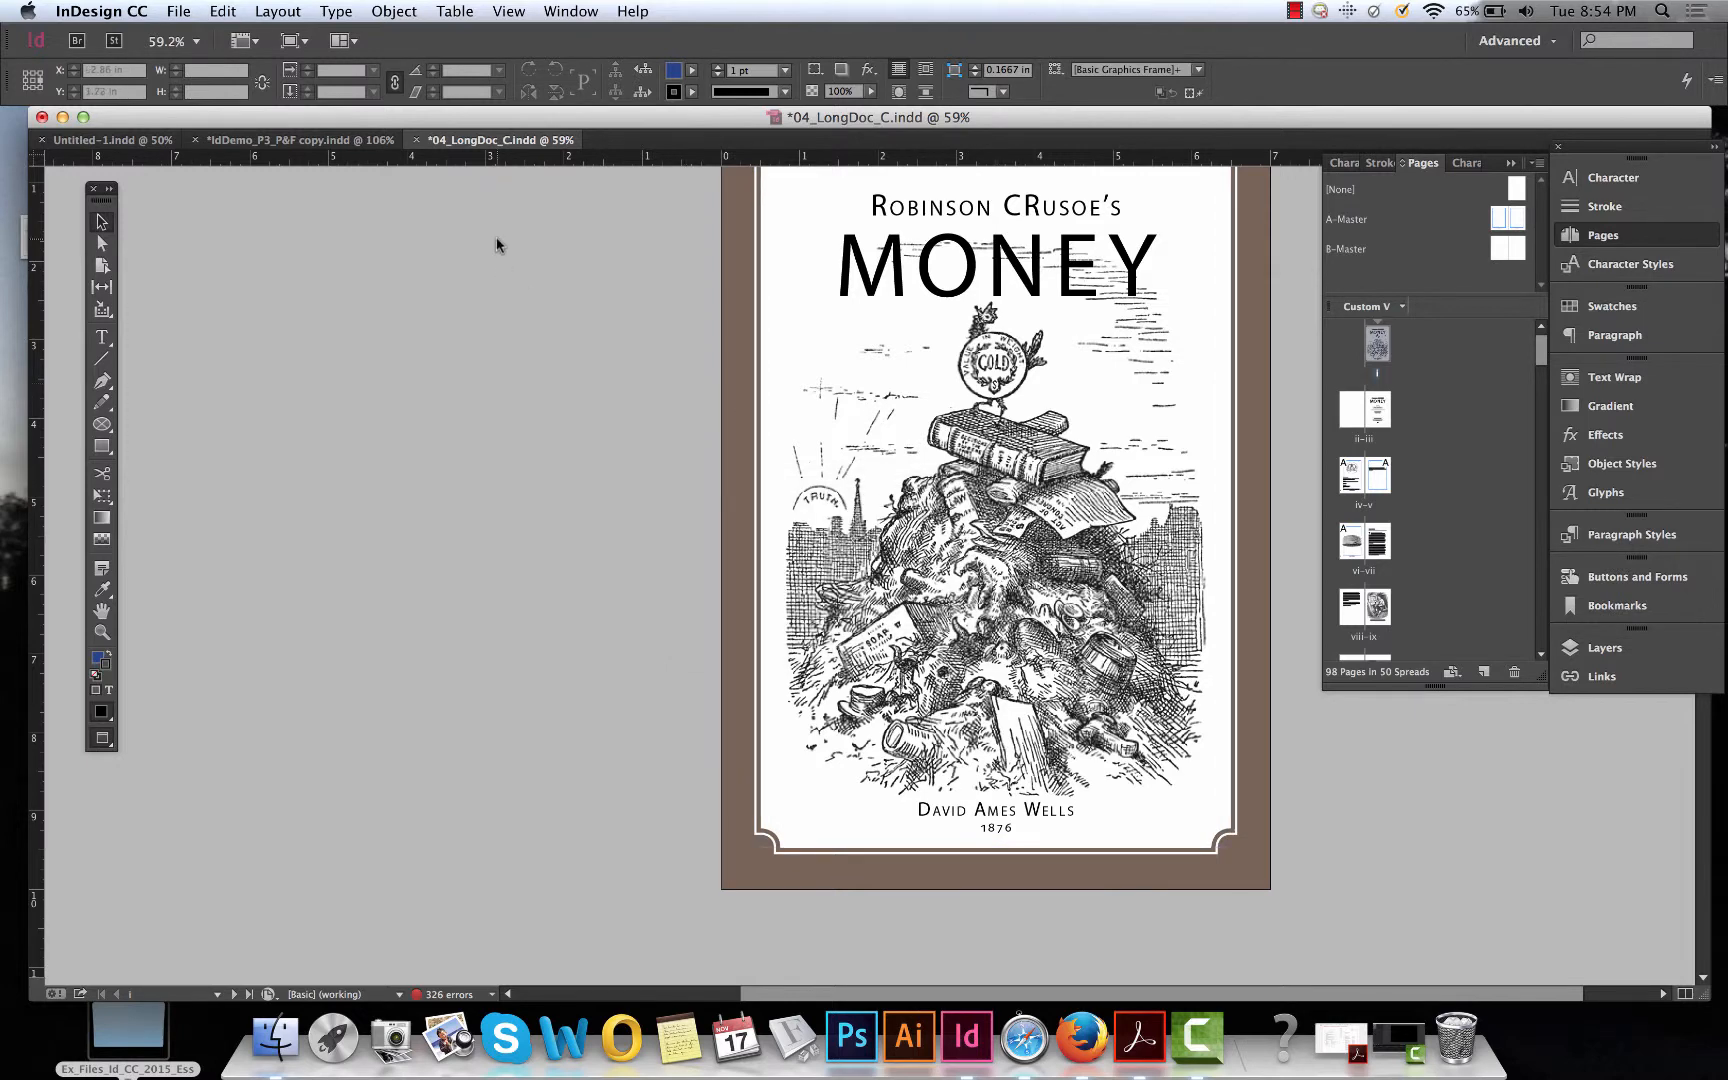
Go to absolute page +3 with the Go to Page command.
left_click(277, 11)
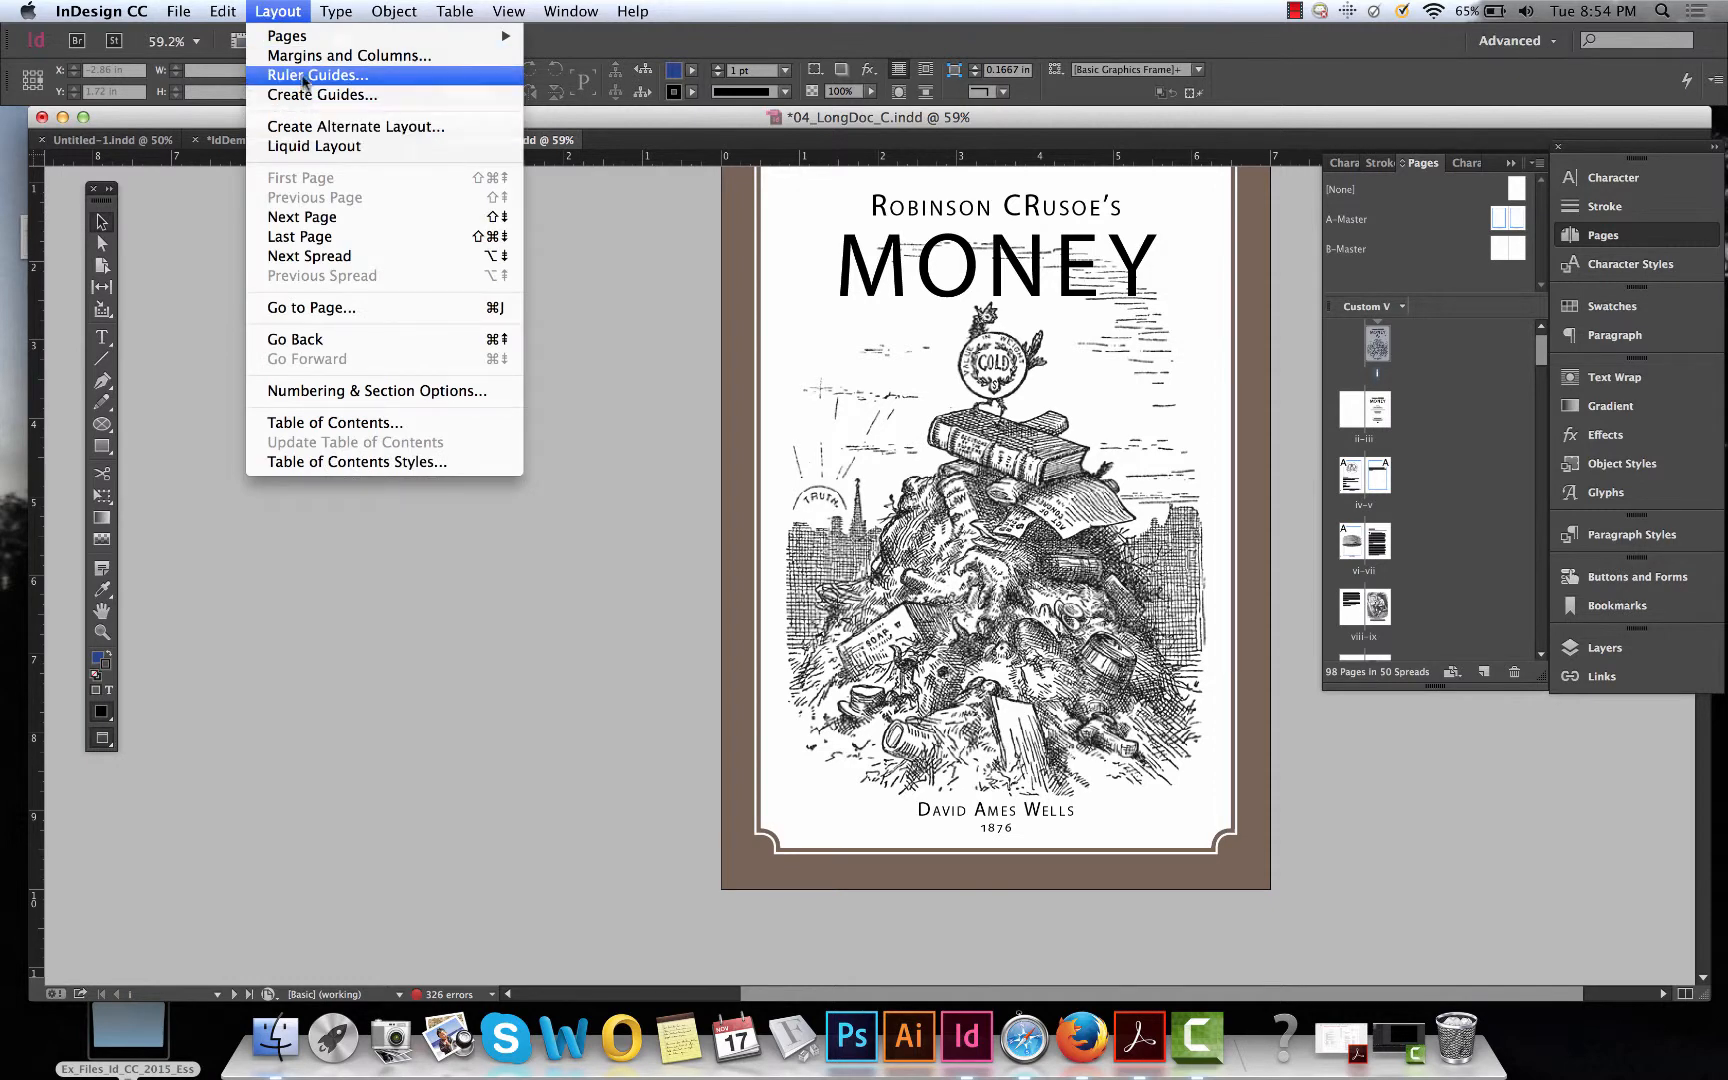
left_click(315, 312)
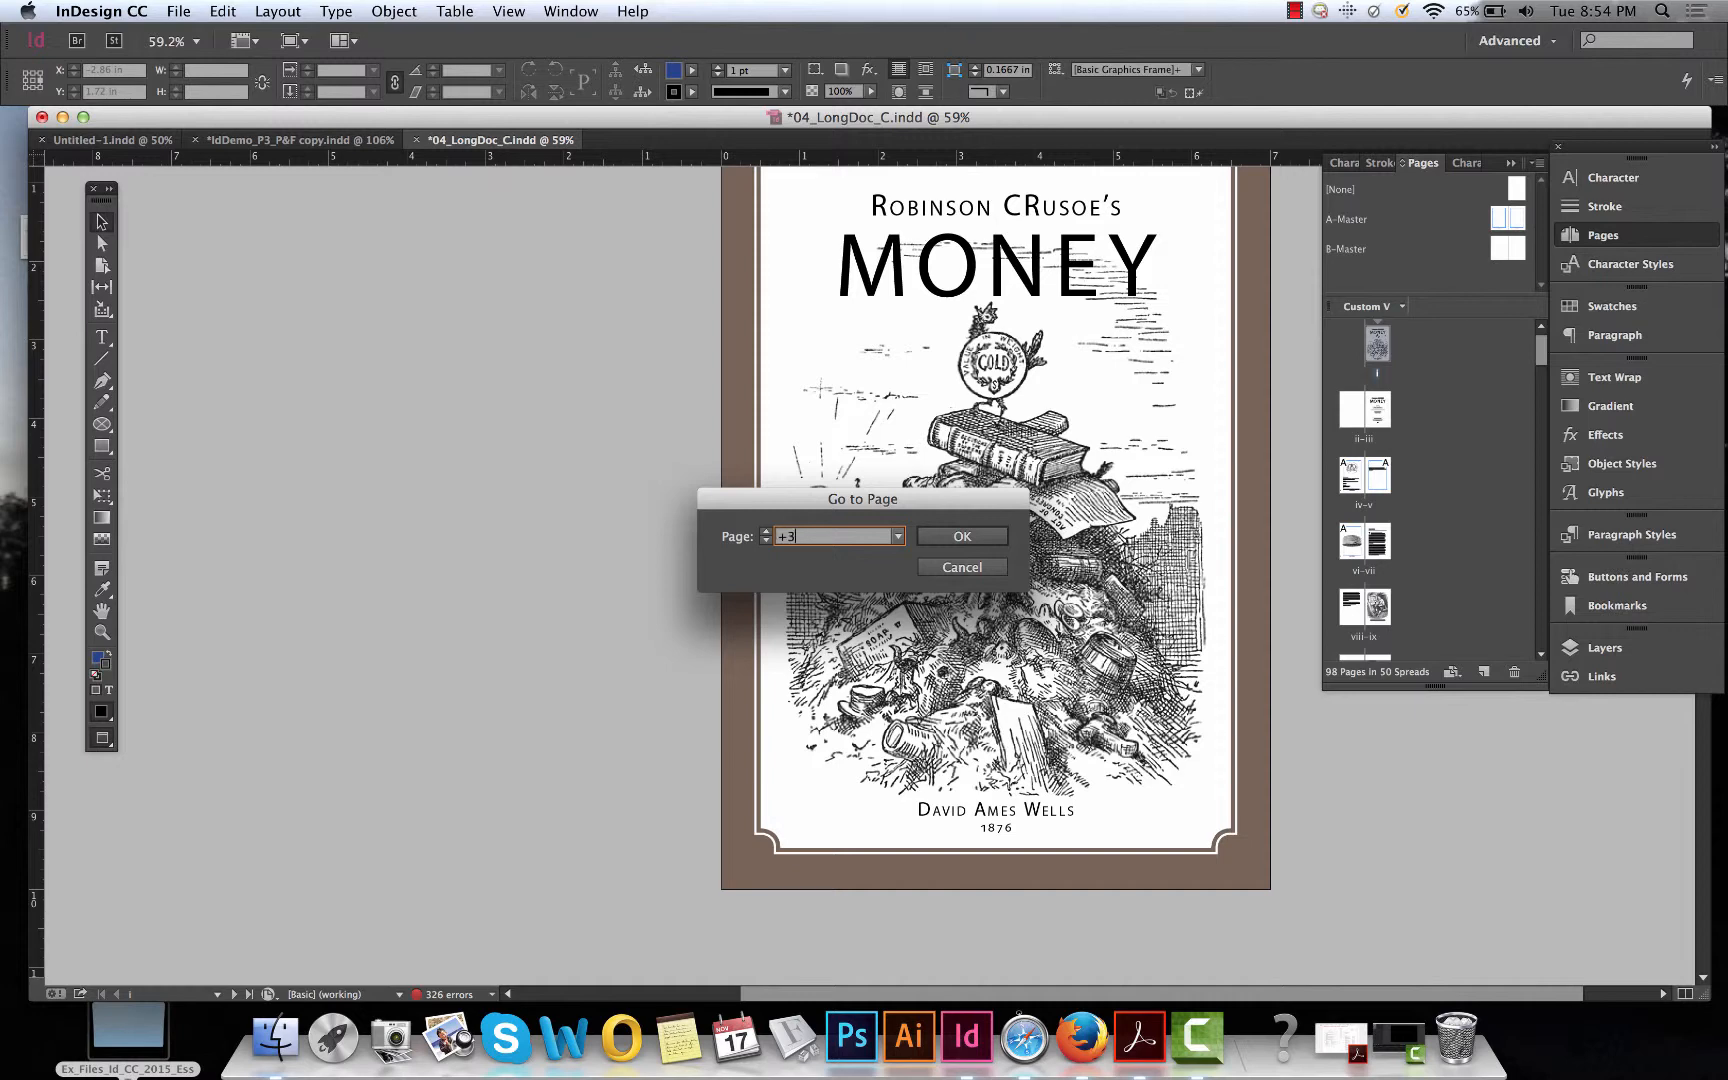
left_click(988, 537)
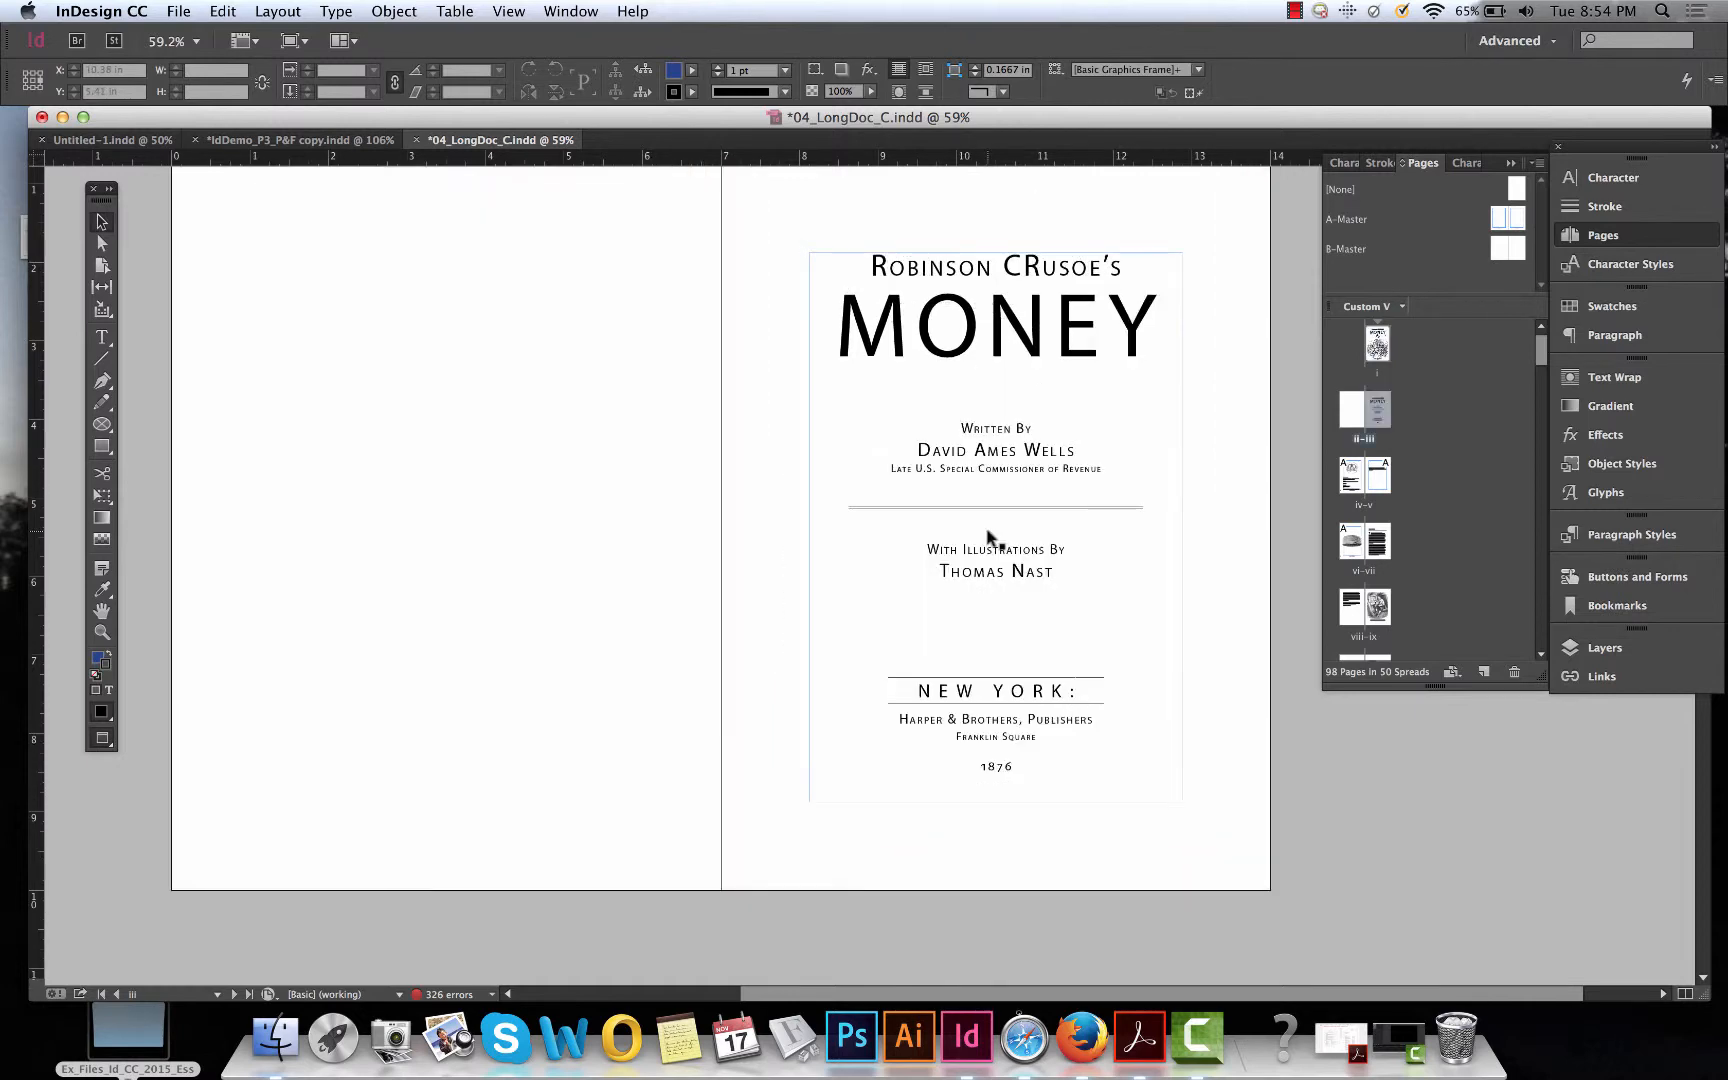
Scroll around the title page spread to inspect it.
scroll(771, 536, "up", 10)
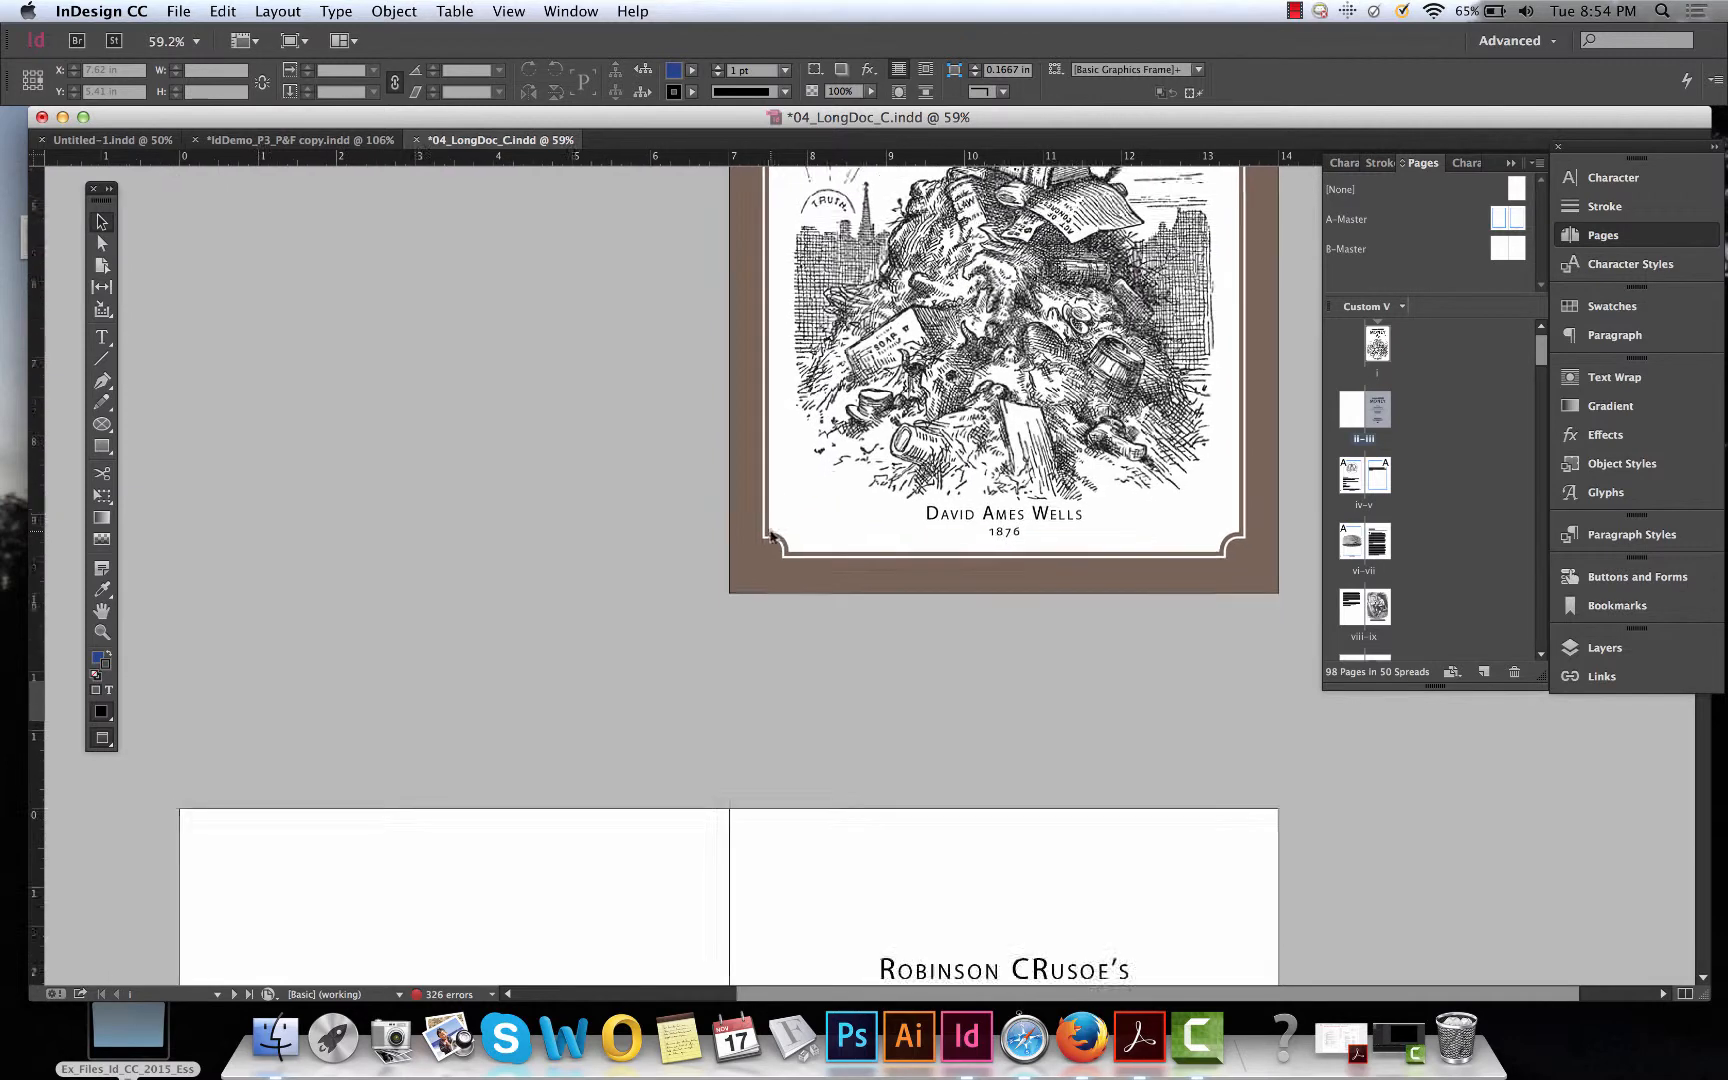
scroll(771, 536, "down", 12)
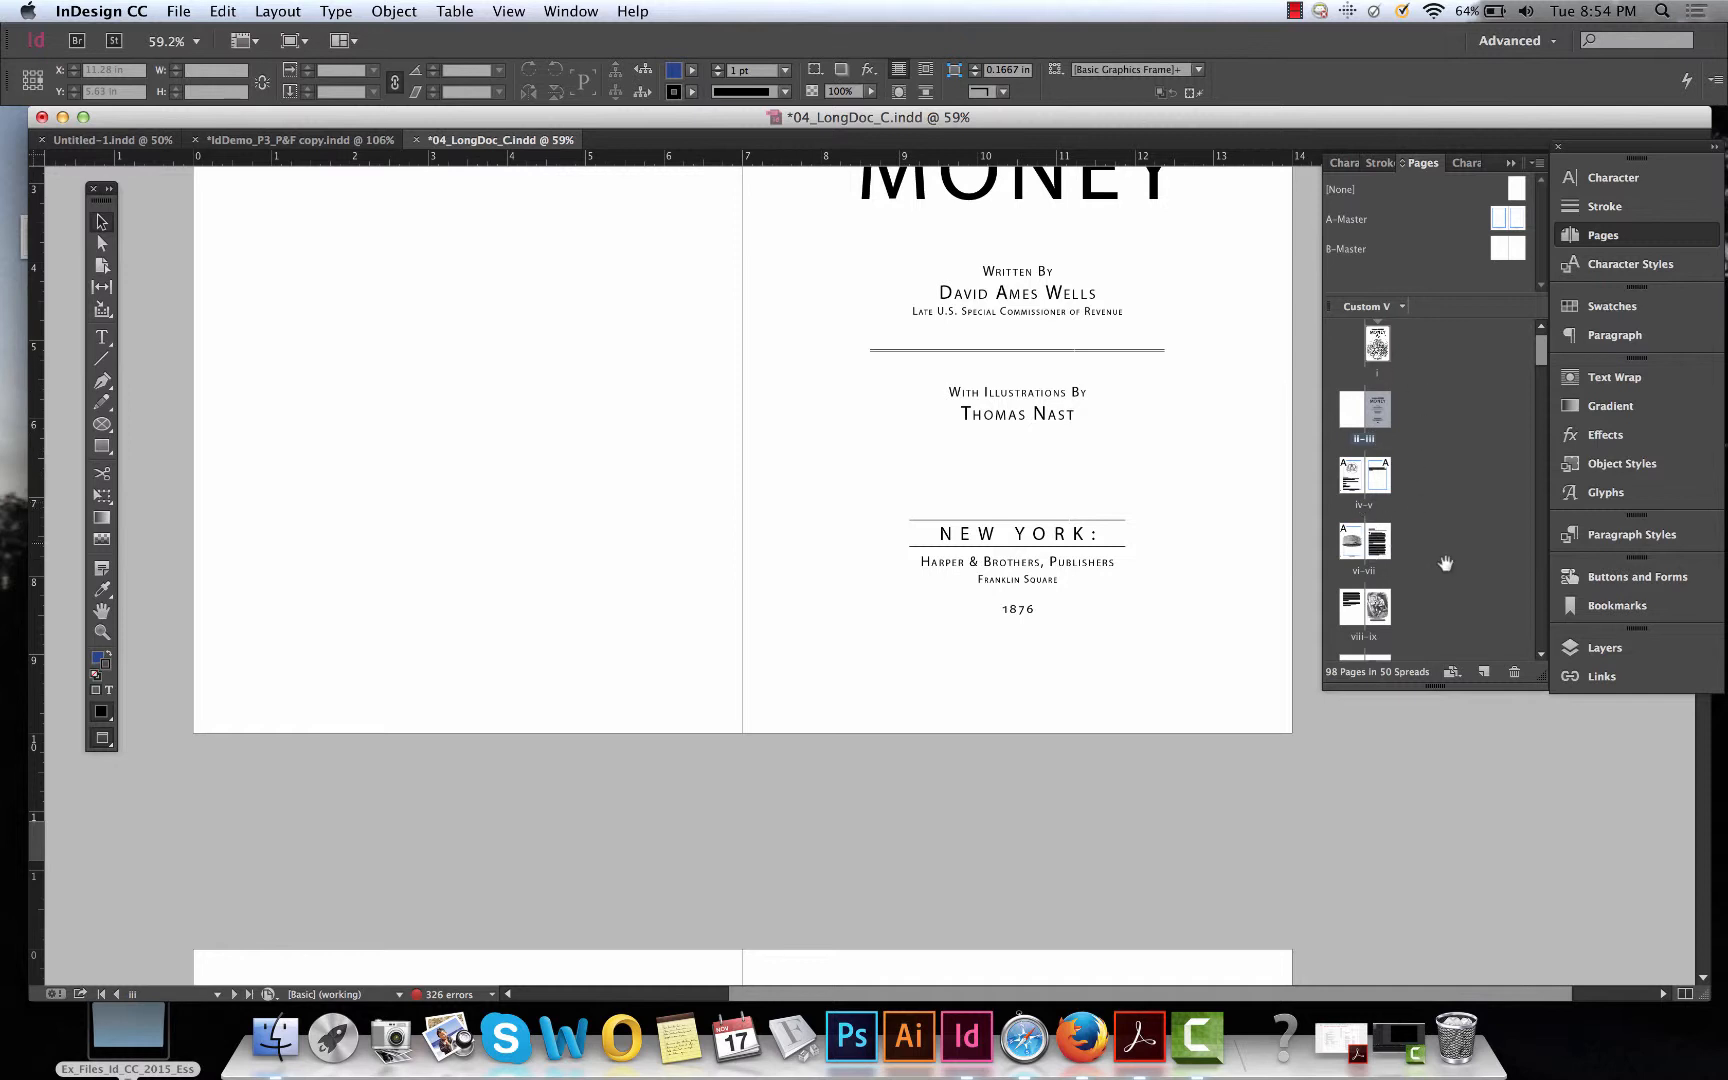
scroll(1475, 583, "down", 4)
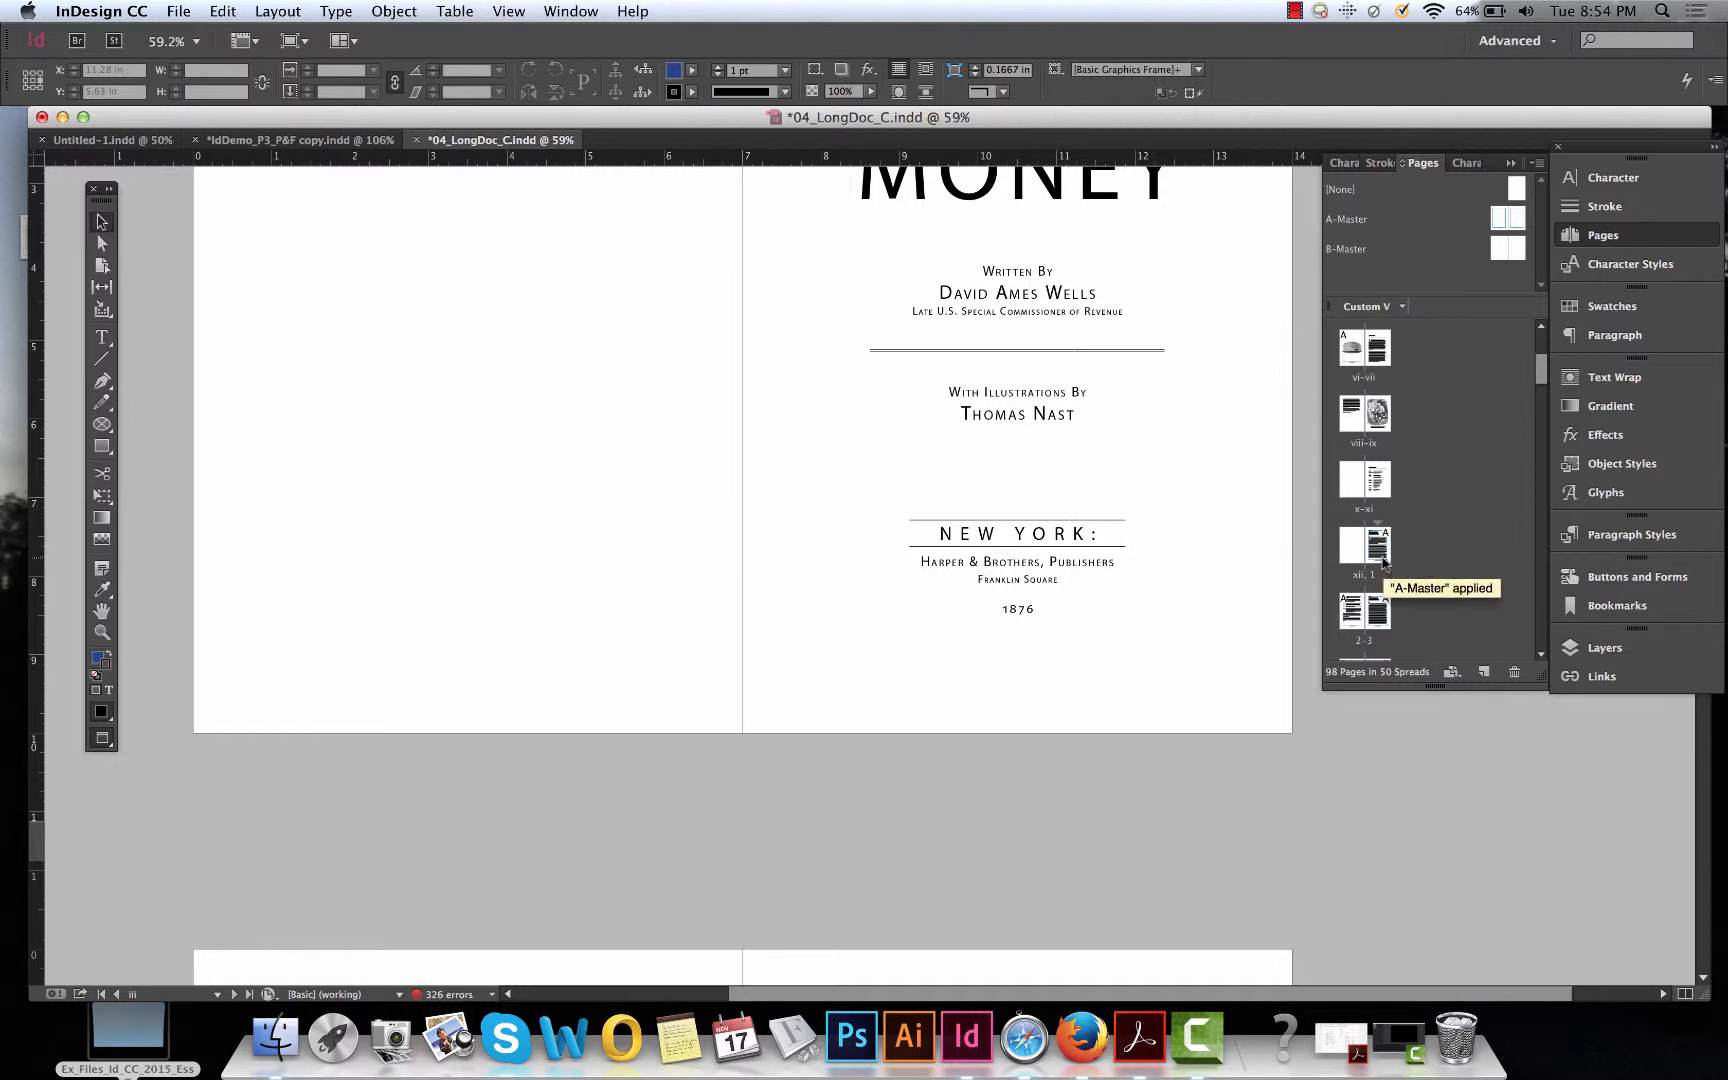
scroll(1458, 590, "up", 4)
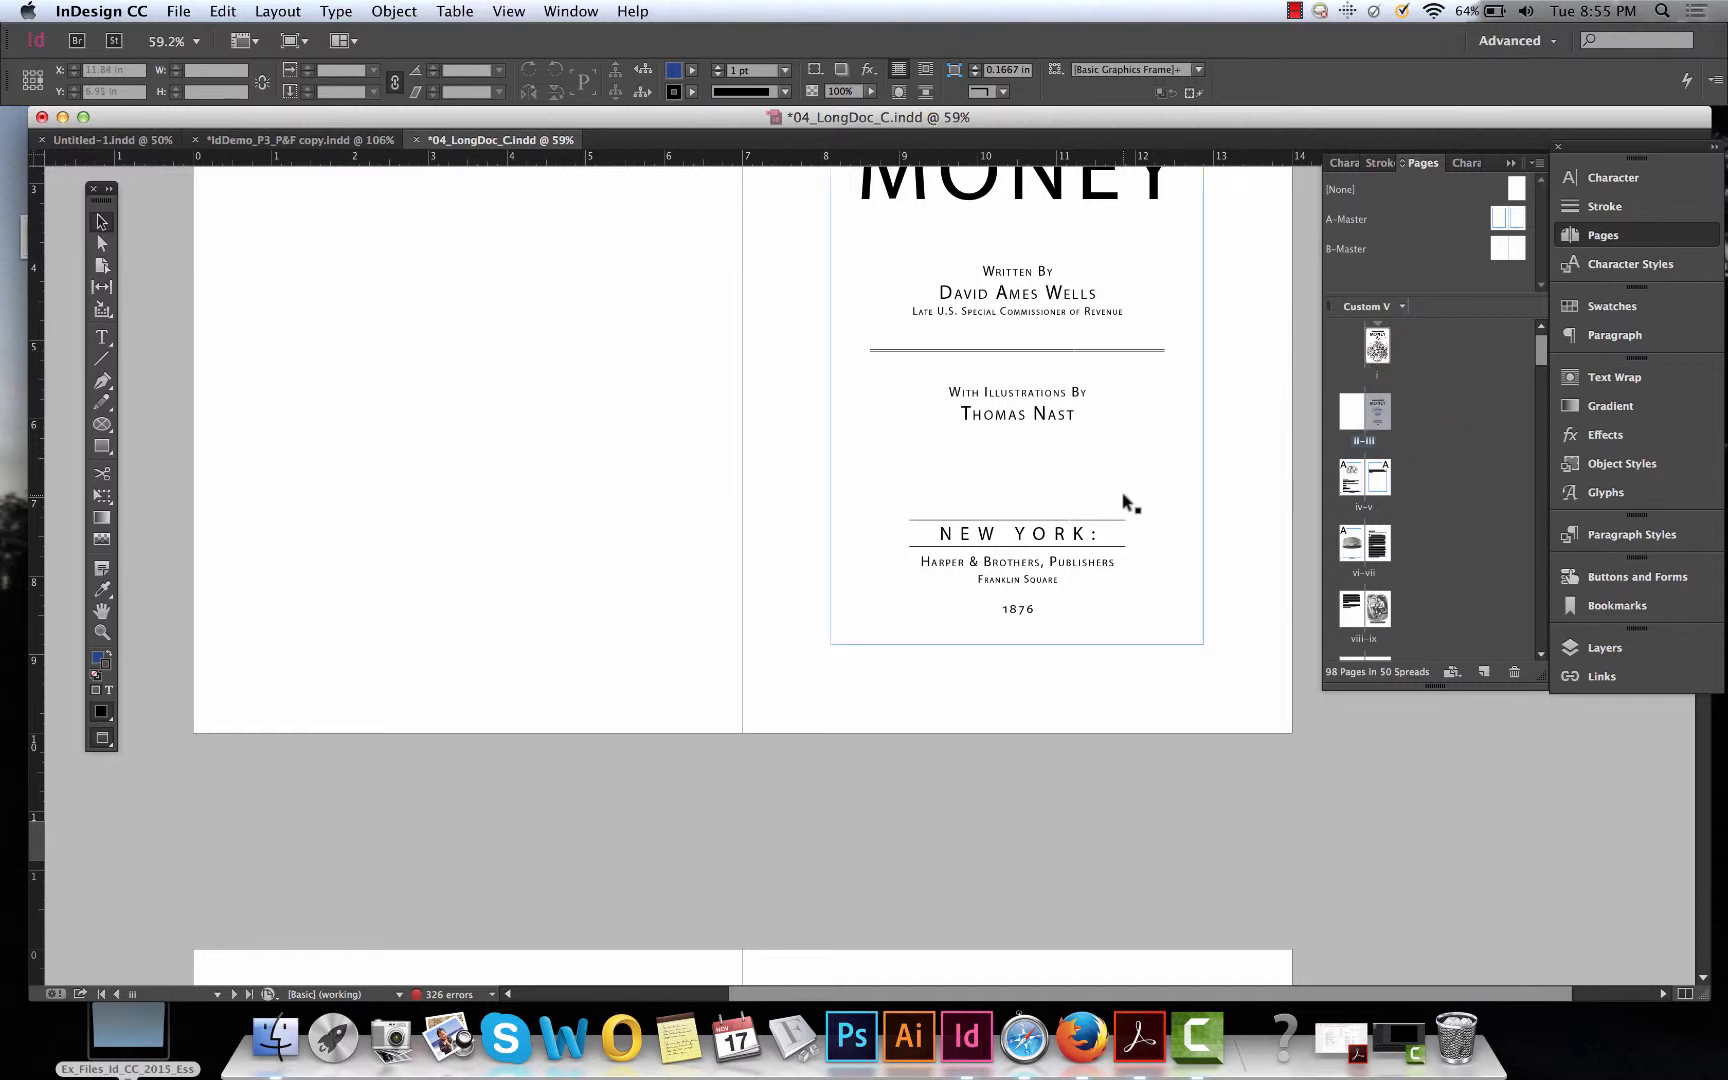
scroll(1125, 500, "up", 5)
scroll(1125, 500, "right", 1)
scroll(1125, 500, "up", 3)
scroll(1125, 500, "right", 1)
scroll(1125, 500, "down", 4)
scroll(1125, 500, "left", 1)
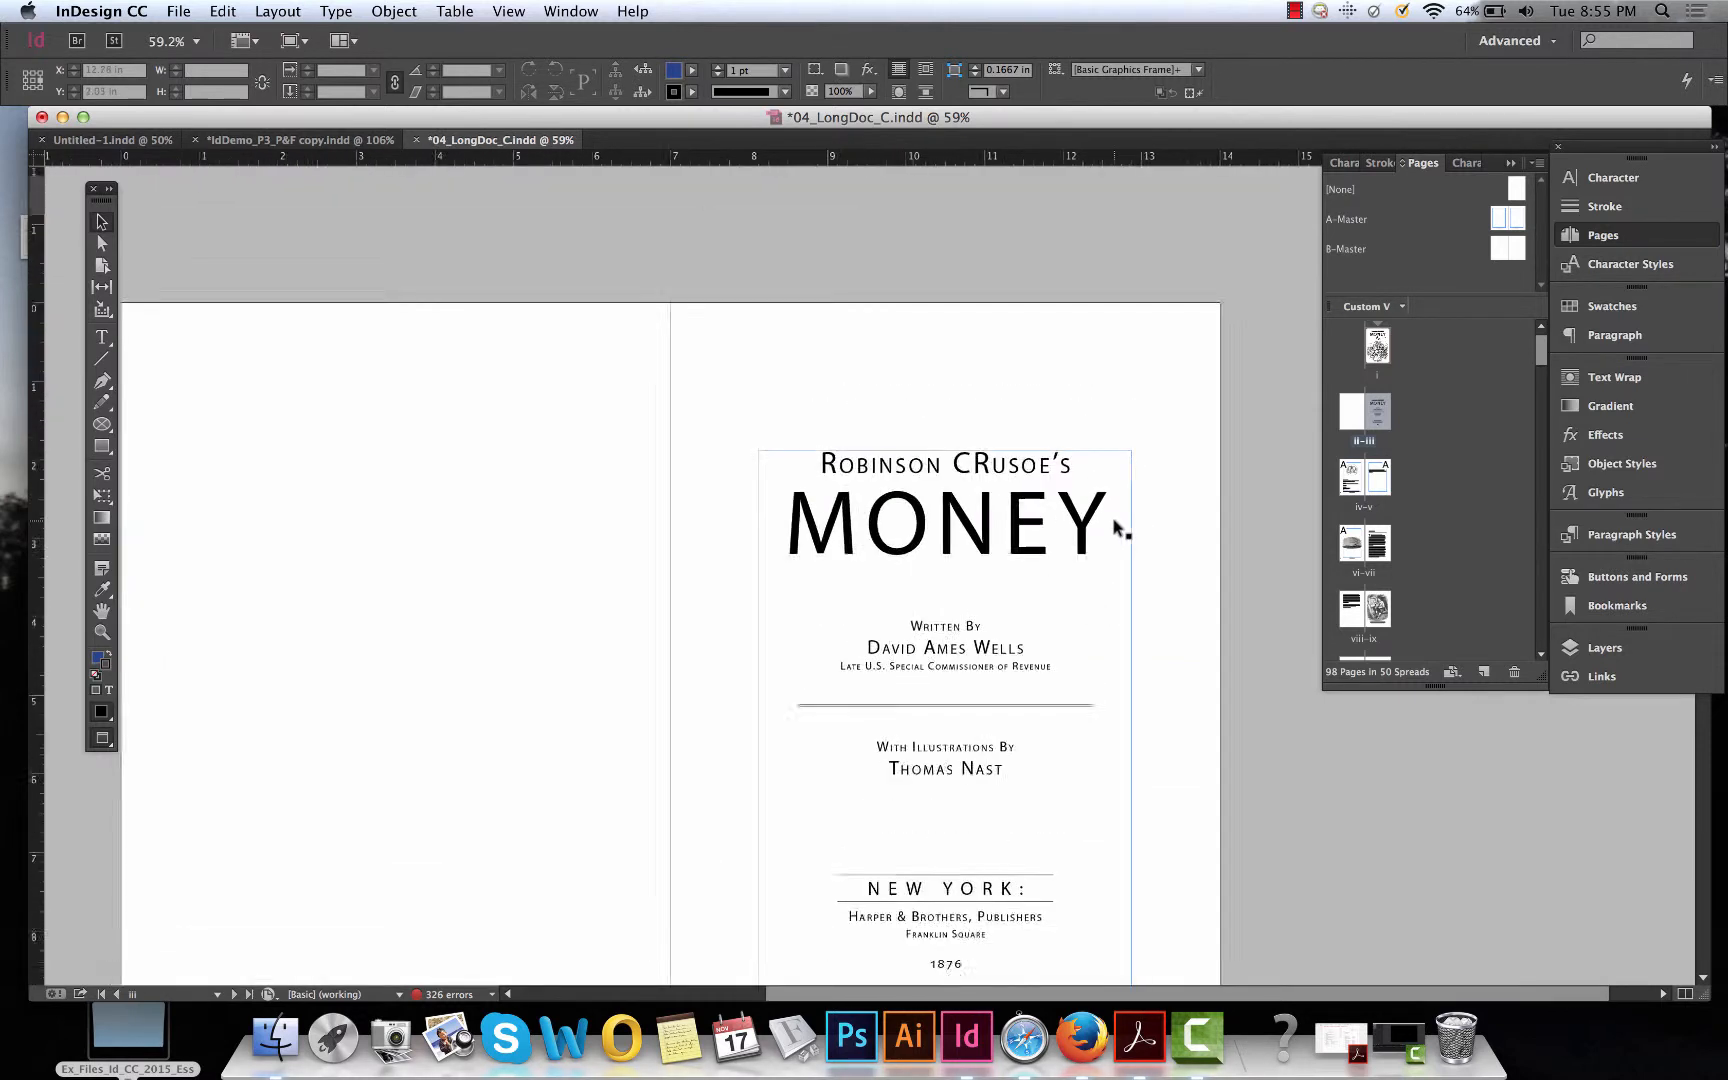
left_click(278, 11)
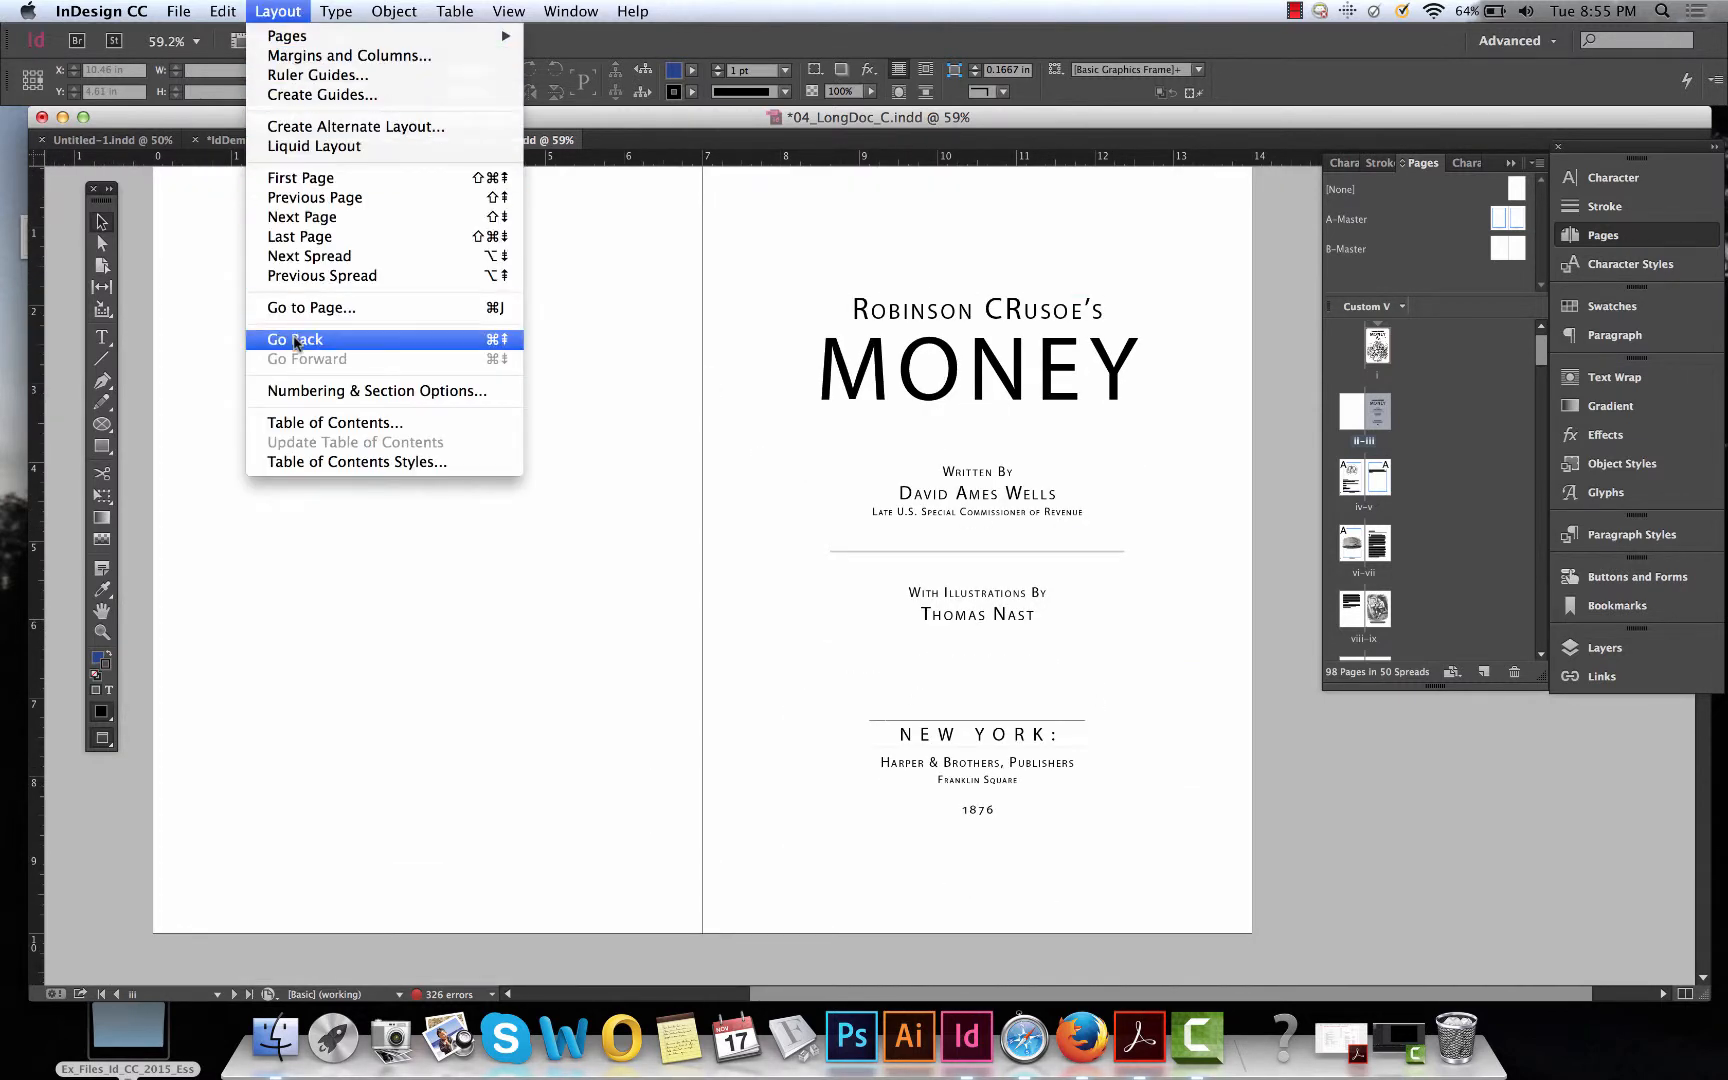
left_click(592, 523)
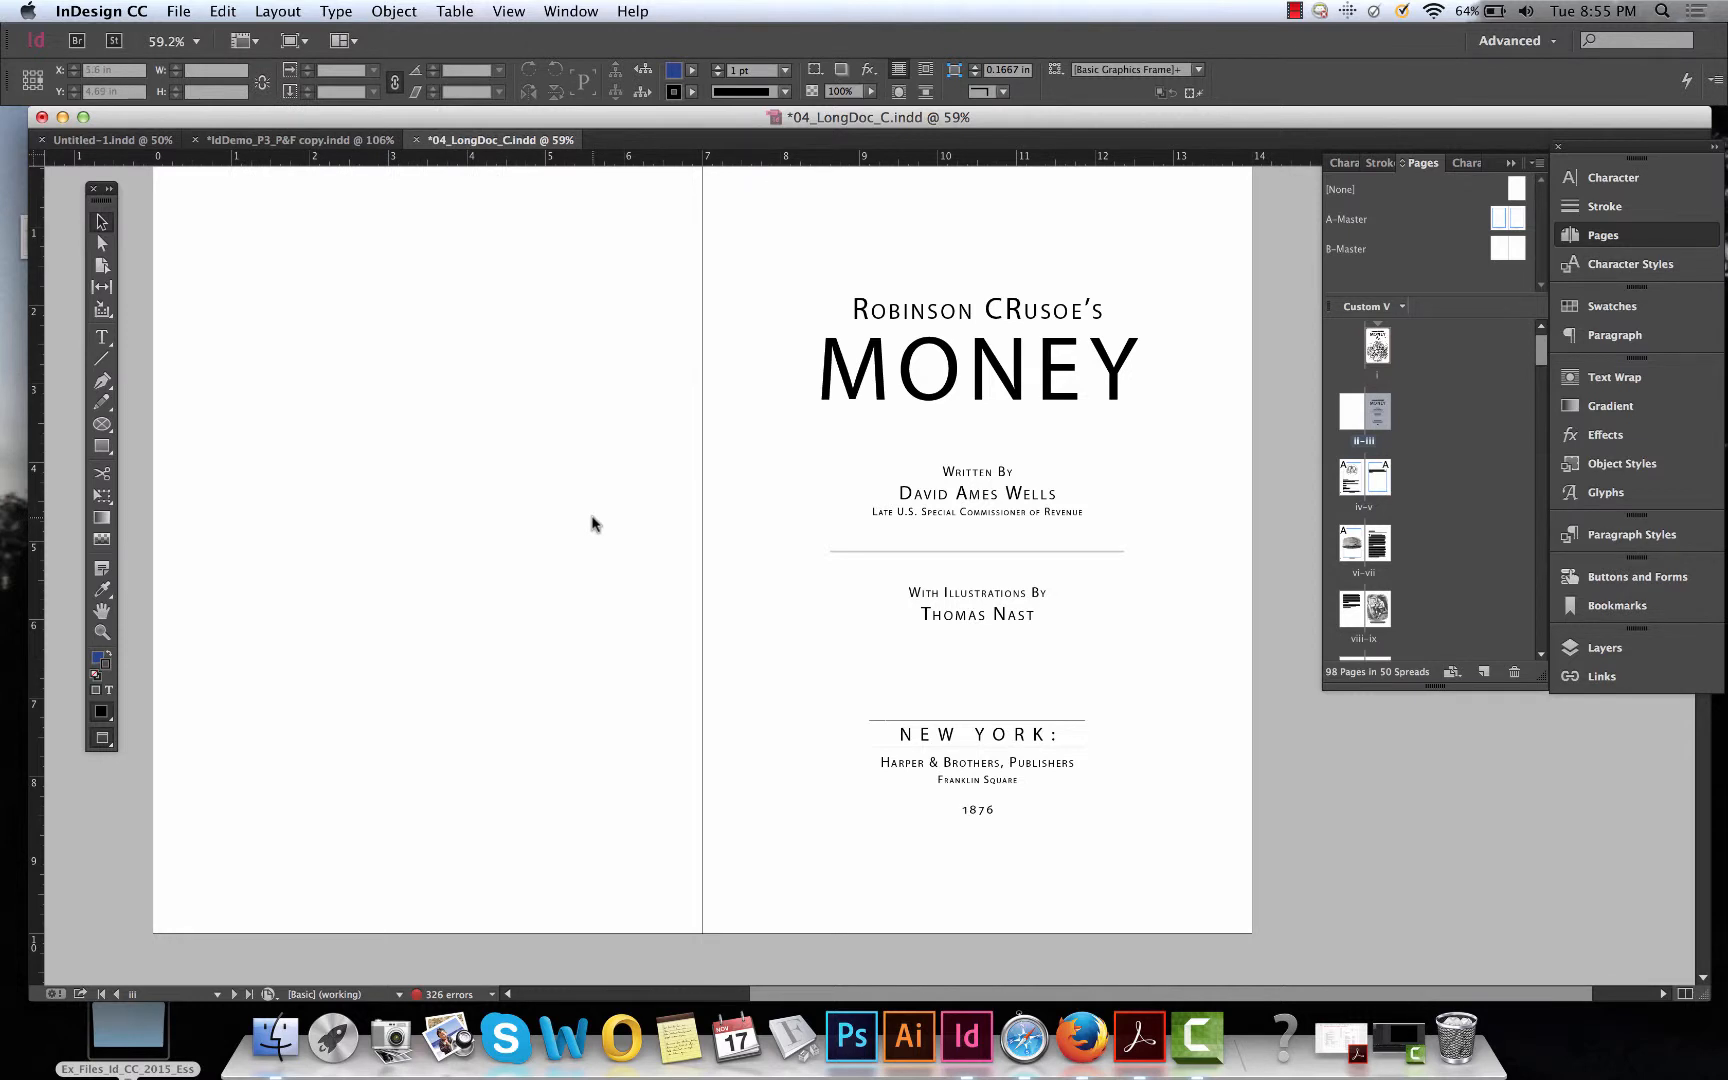
key("super+j")
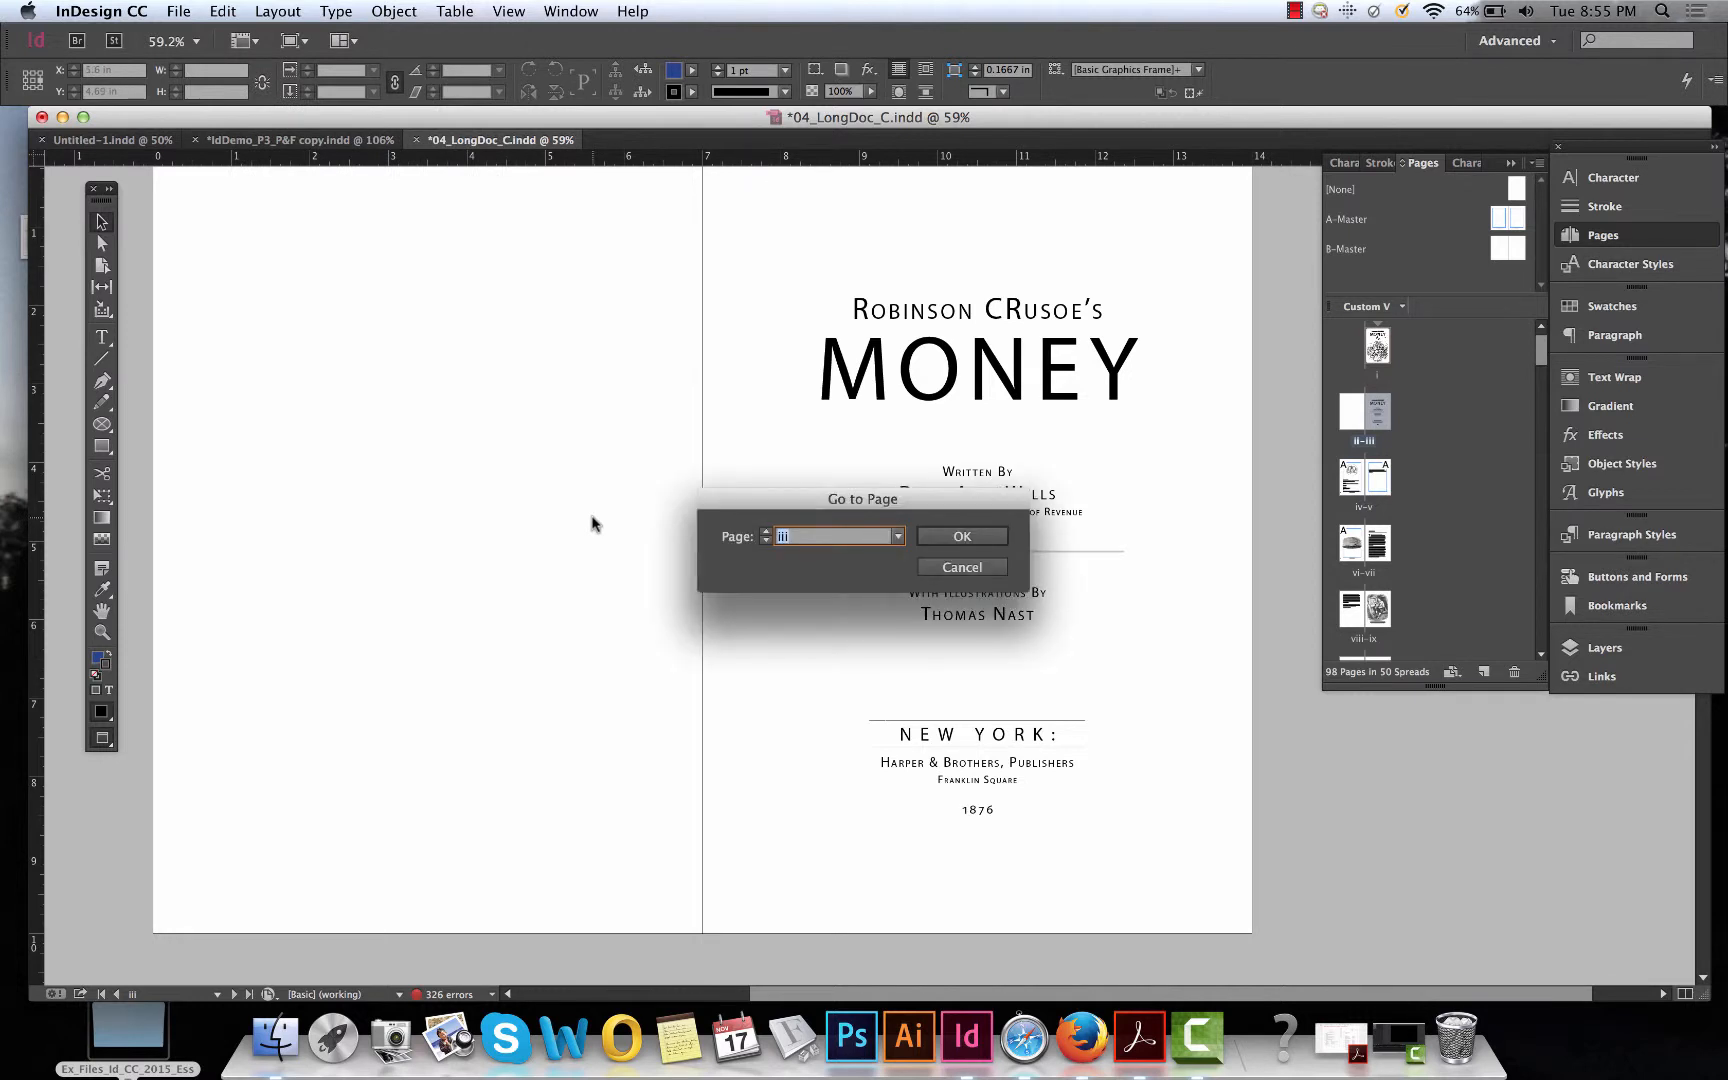
left_click(952, 566)
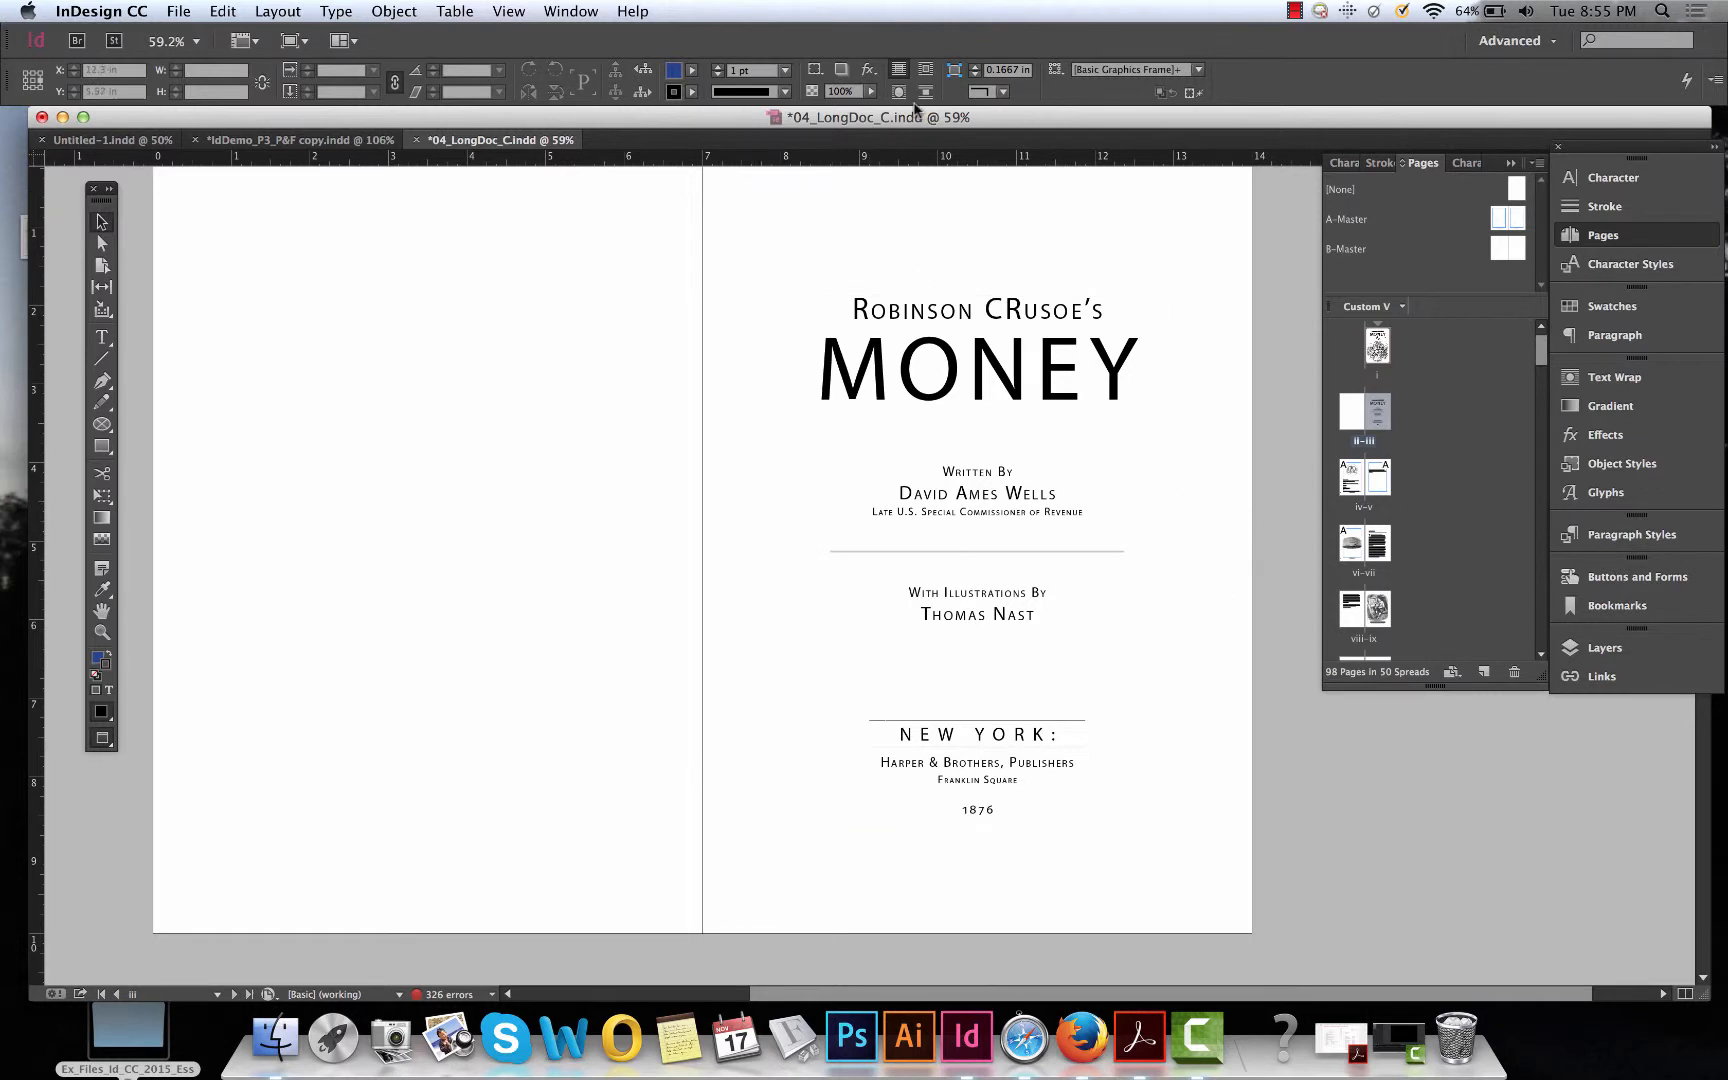
key("super+minus")
key("super+minus")
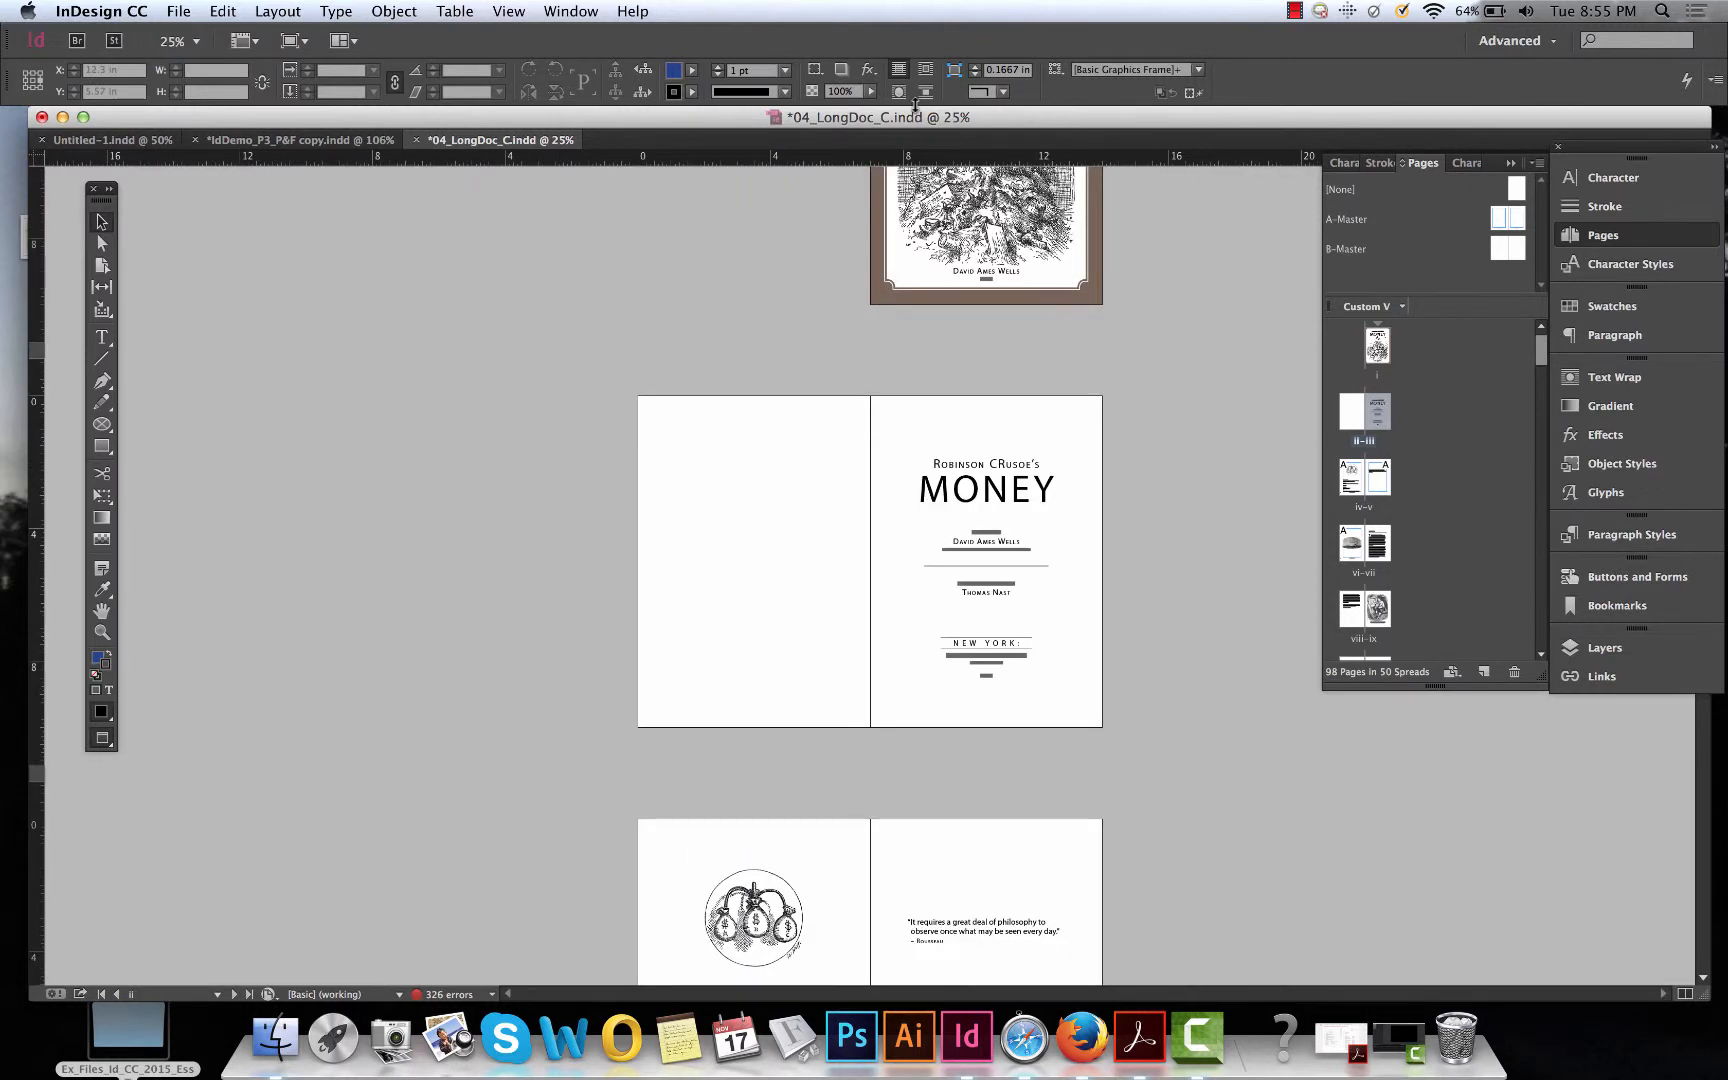
scroll(1218, 362, "down", 1)
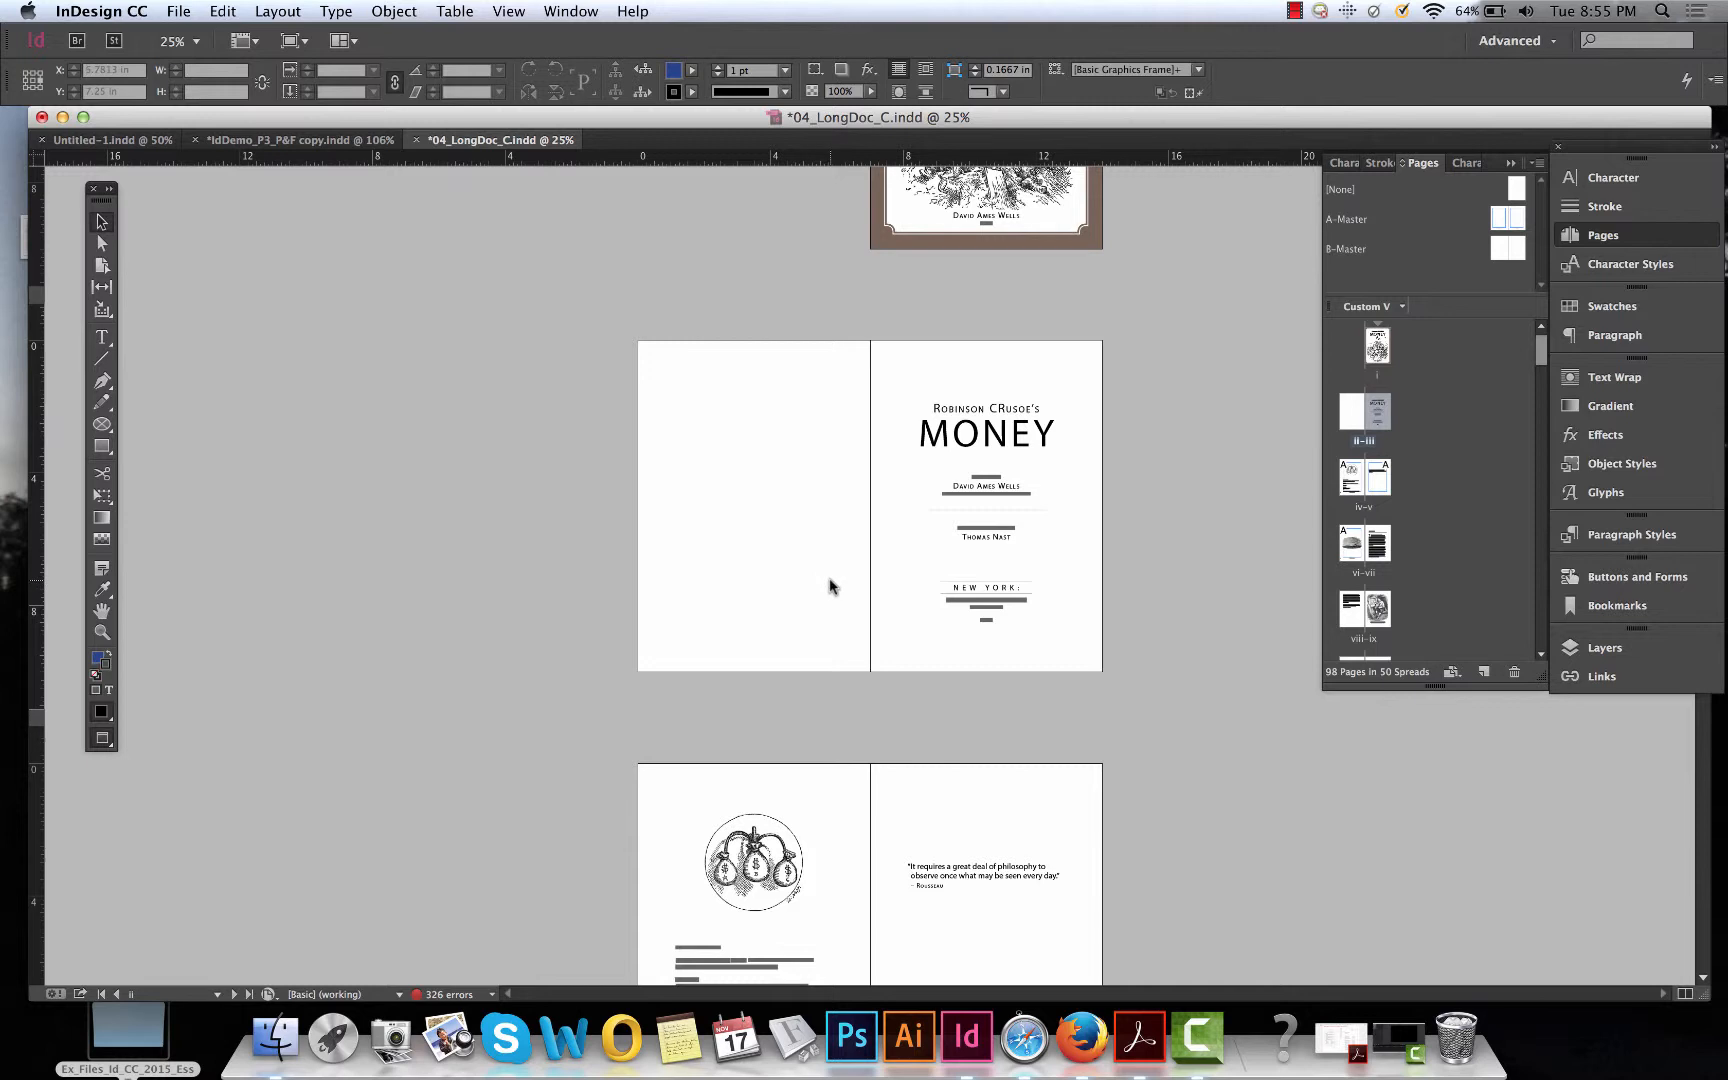
scroll(829, 580, "down", 3)
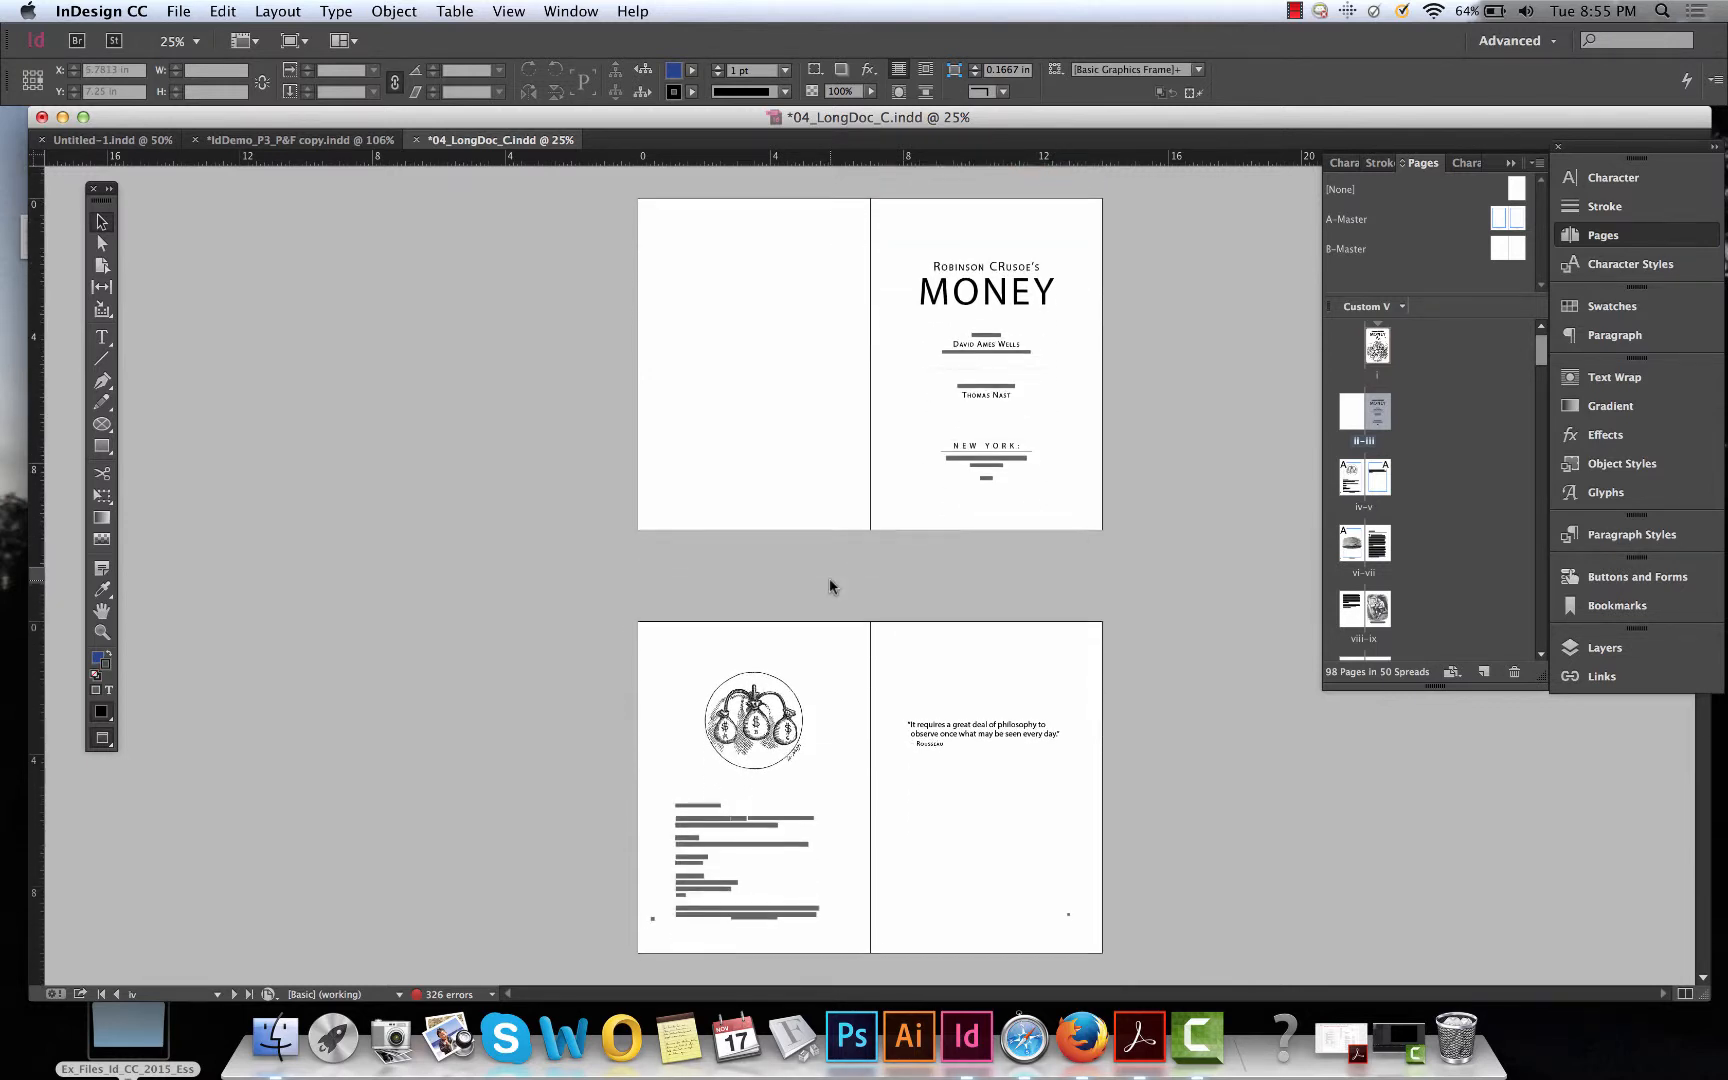
key("super+equal")
key("super+equal")
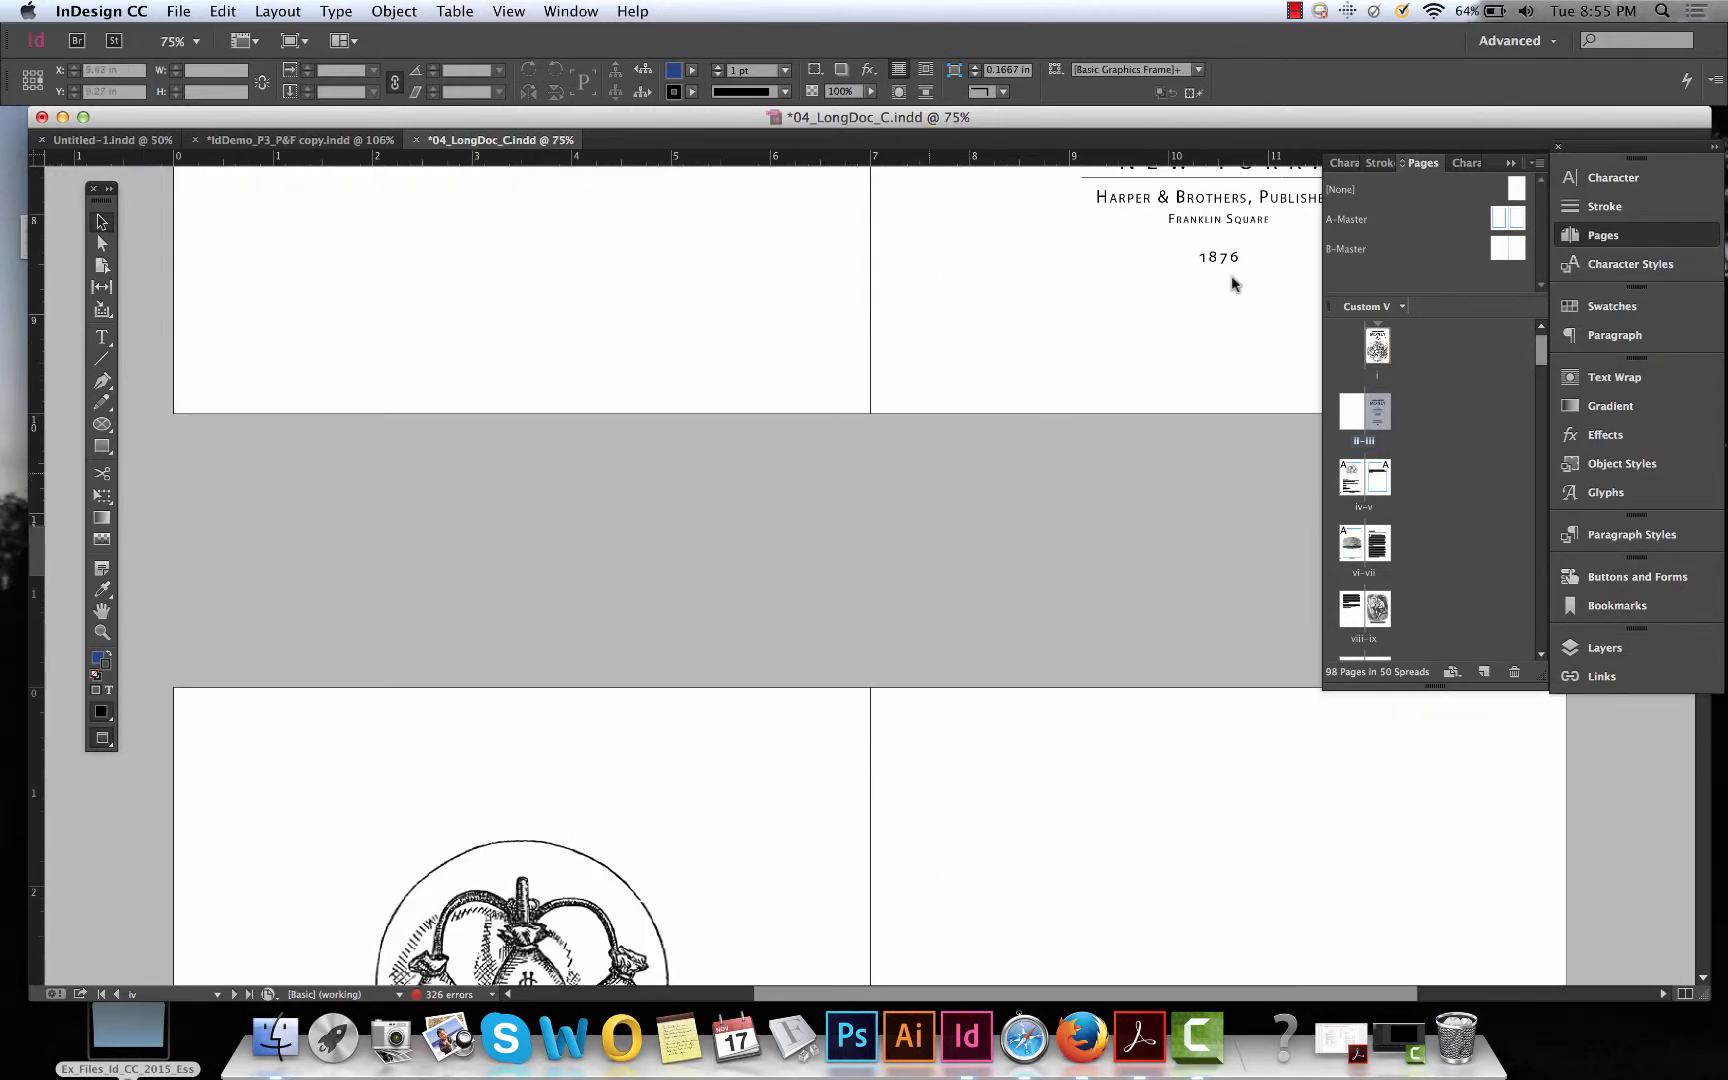